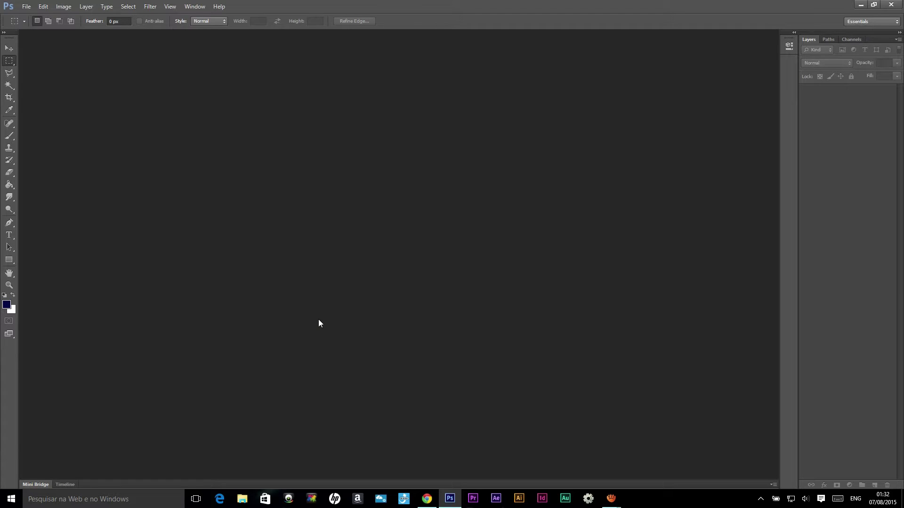
# - Check Region and language in Windows Settings: keep Estados Unidos and expand English (United States)
pyautogui.click(2, 500)
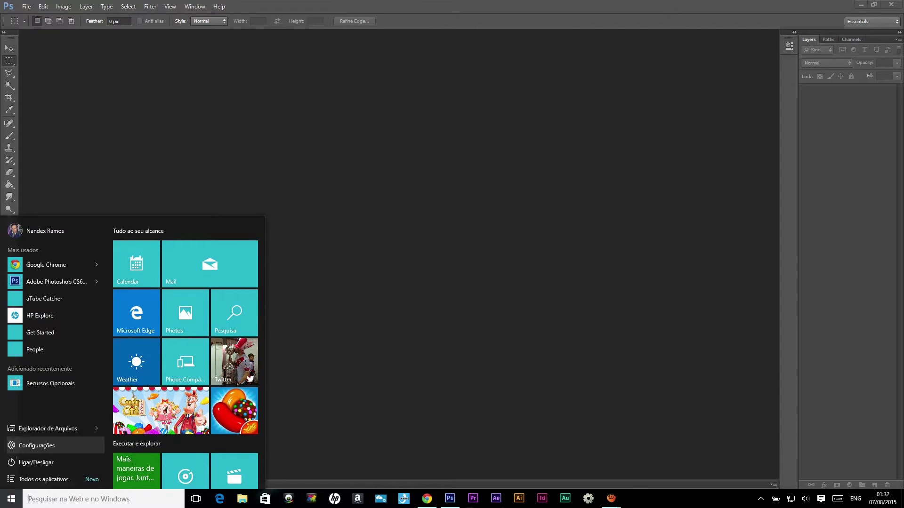
pyautogui.click(20, 448)
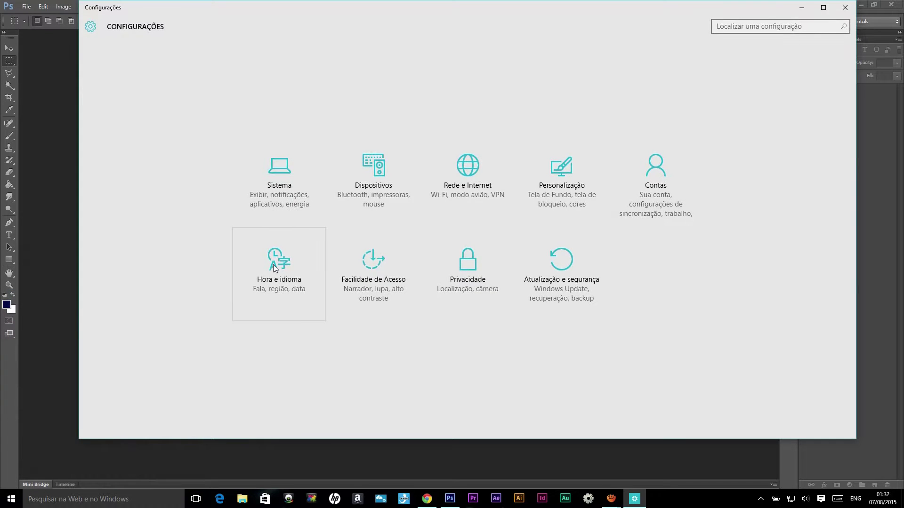
pyautogui.click(273, 265)
pyautogui.click(133, 70)
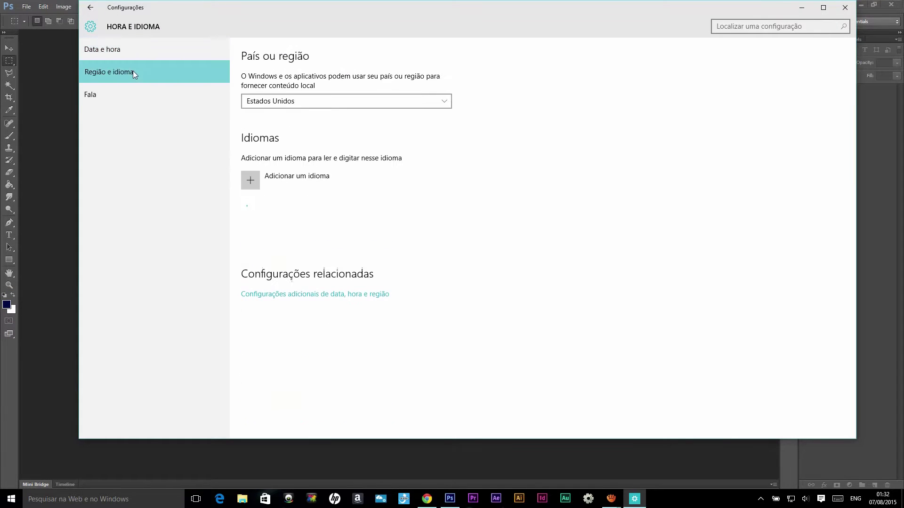
pyautogui.click(322, 97)
pyautogui.click(294, 100)
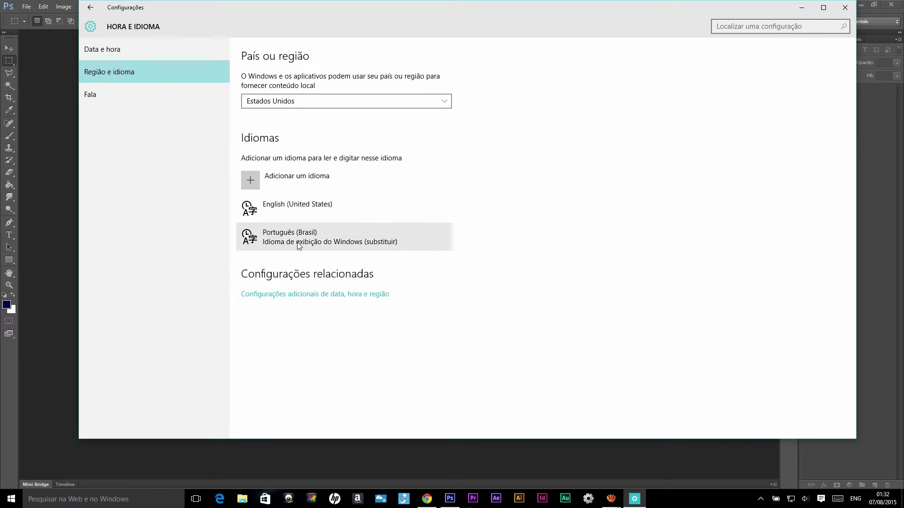
pyautogui.click(298, 207)
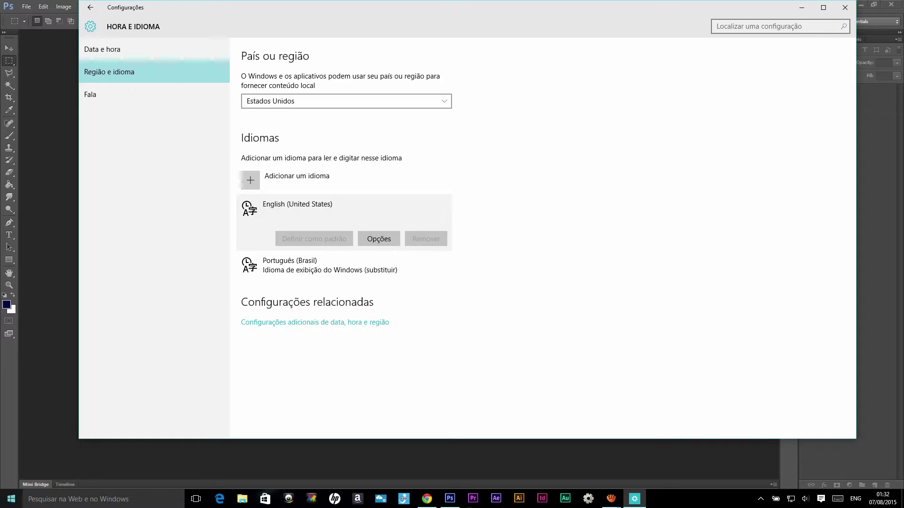
# - Open Cortana's settings from search, see it is unsupported here, and close them
pyautogui.click(11, 499)
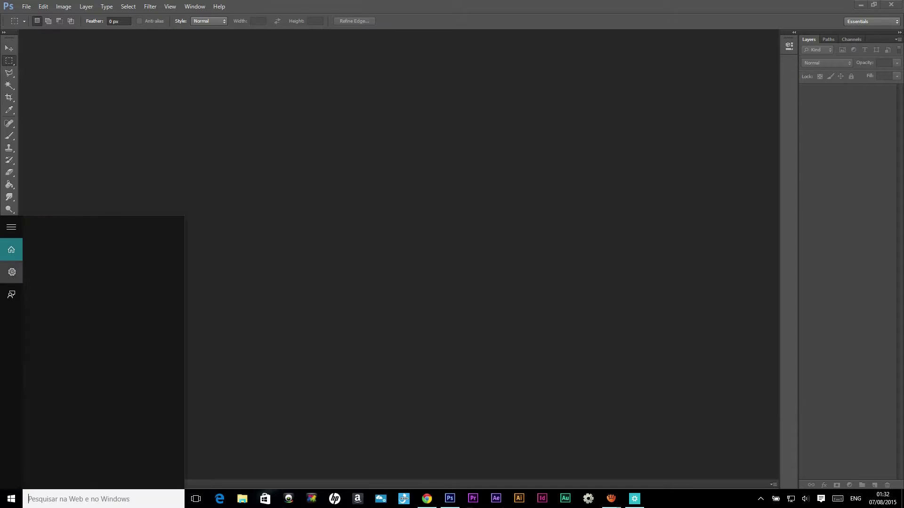
pyautogui.click(11, 272)
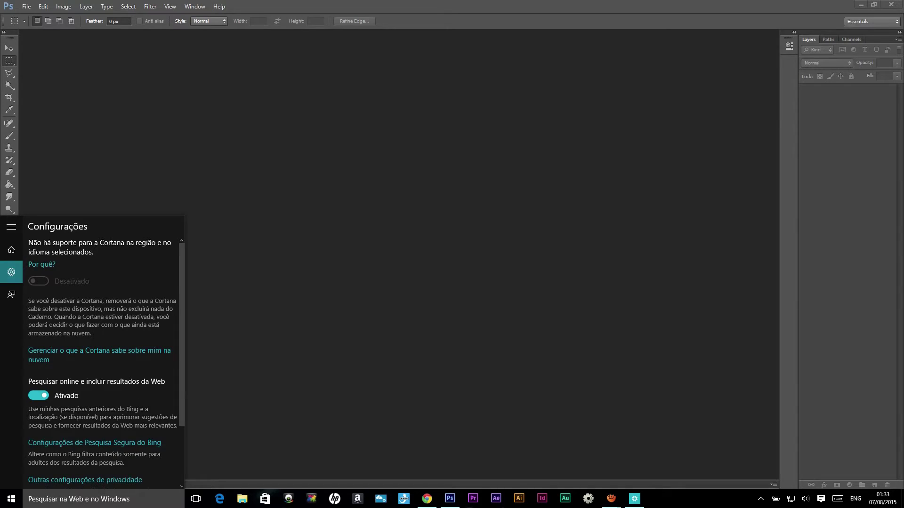
pyautogui.click(381, 222)
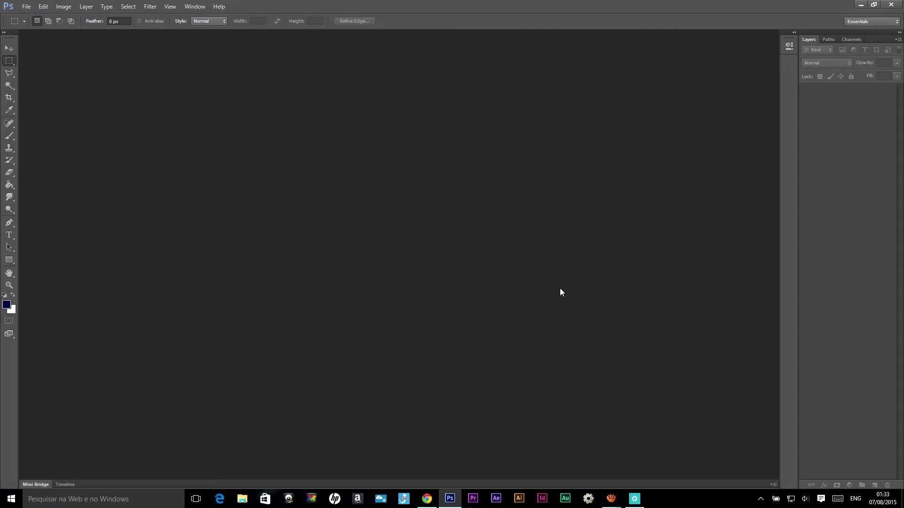
# - Browse the Zelda image results in Chrome, then go back to Photoshop
pyautogui.click(427, 498)
pyautogui.scroll(2, 330, 112)
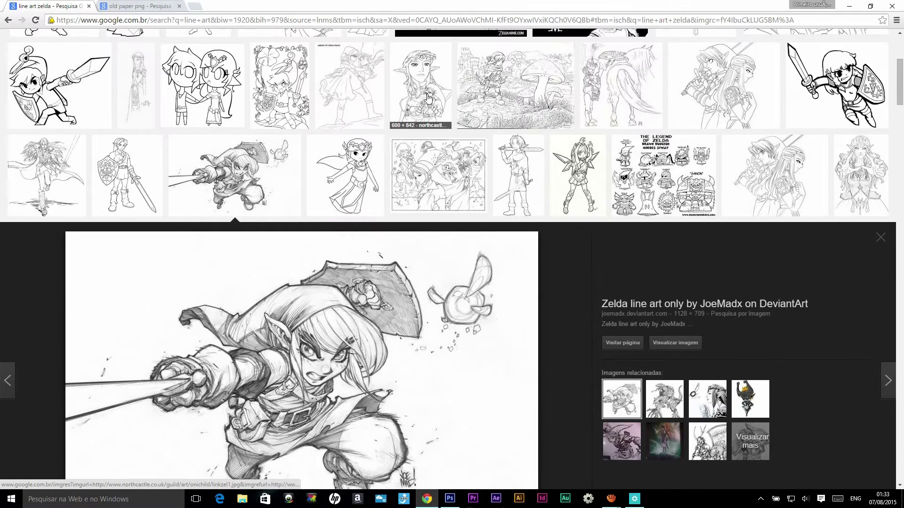
pyautogui.scroll(-1, 424, 235)
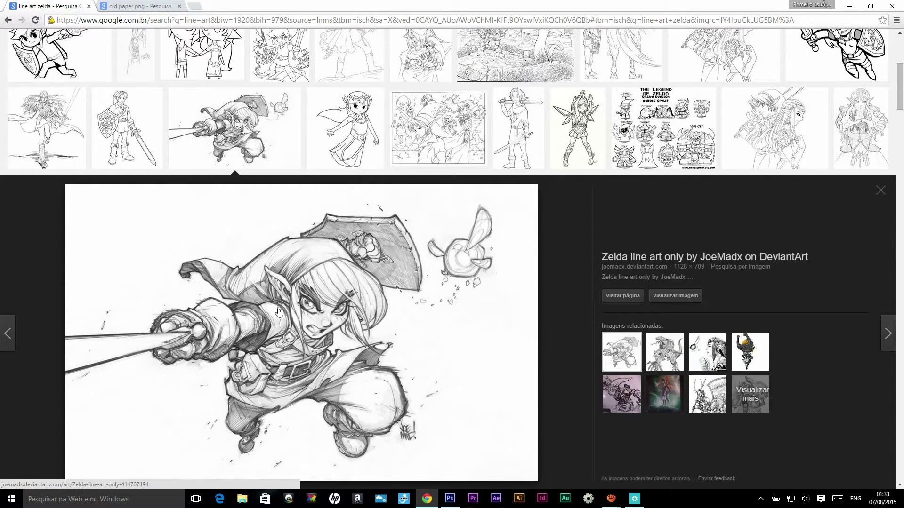
pyautogui.scroll(-1, 250, 315)
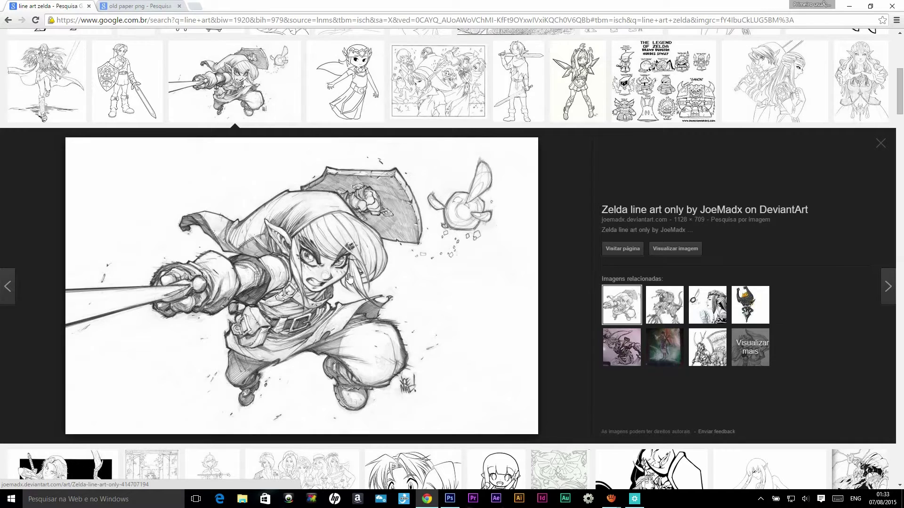
pyautogui.scroll(-1, 366, 228)
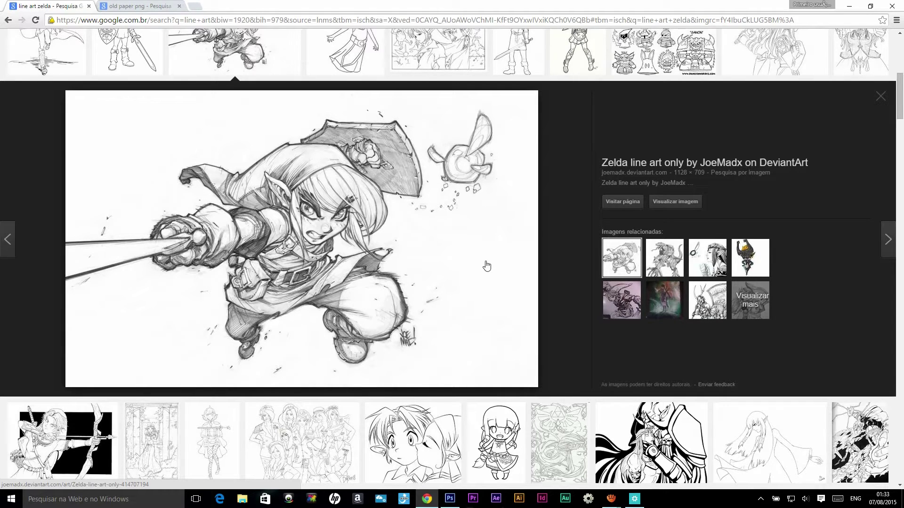
pyautogui.click(450, 499)
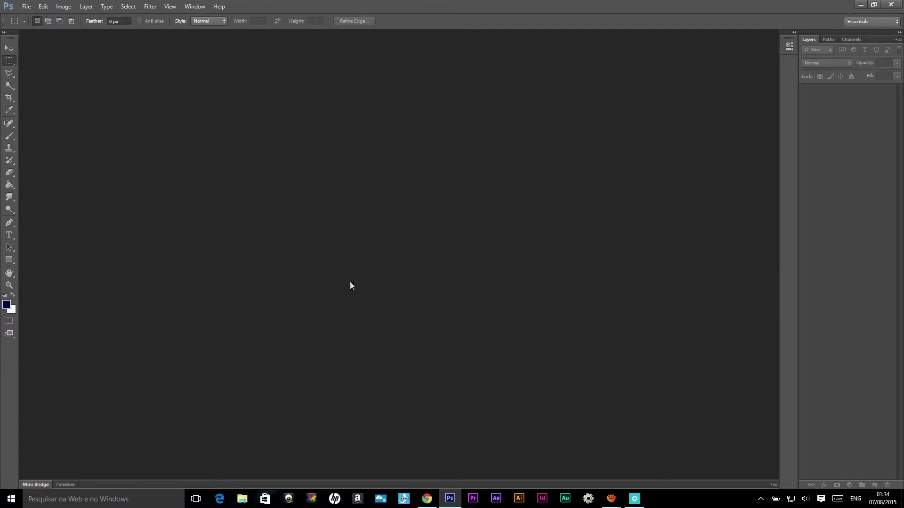
pyautogui.moveTo(426, 499)
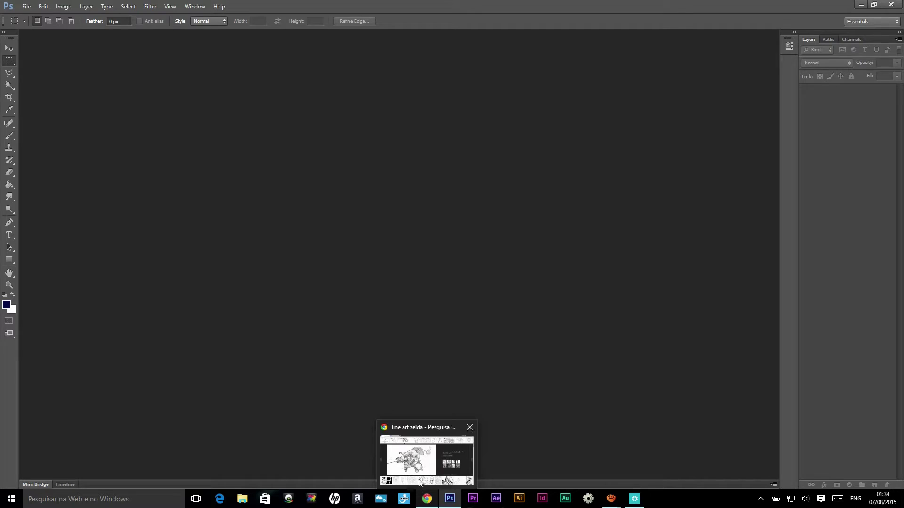
# - Copy the enlarged Link line-art sketch to the clipboard with Copiar imagem
pyautogui.click(426, 497)
pyautogui.scroll(7, 249, 176)
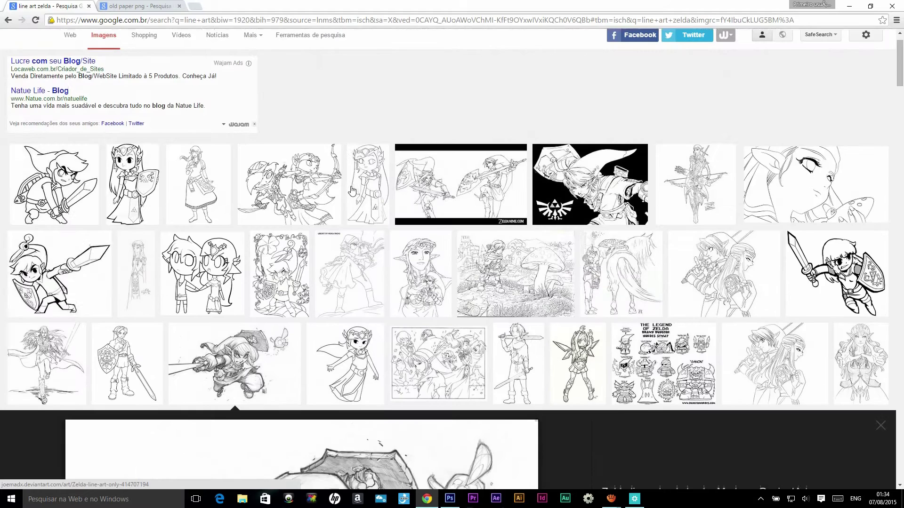
pyautogui.scroll(-2, 284, 263)
pyautogui.scroll(-2, 284, 263)
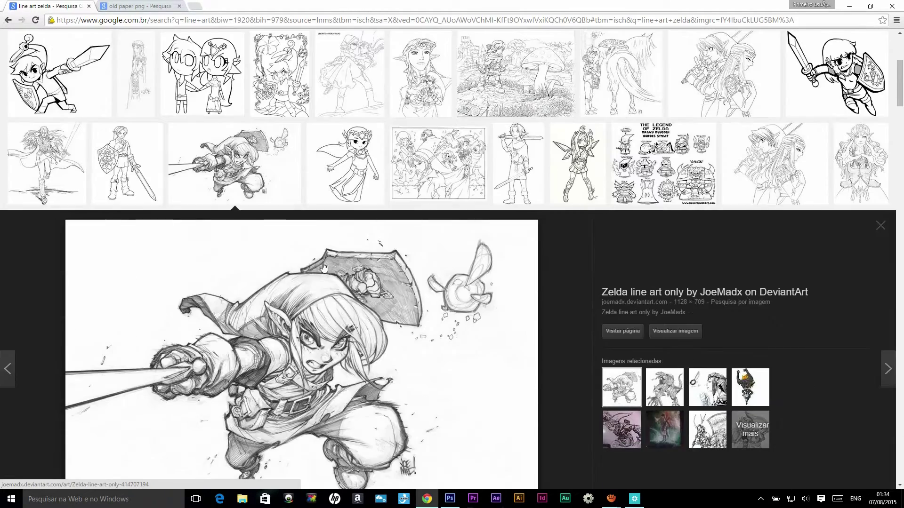
pyautogui.scroll(-1, 320, 276)
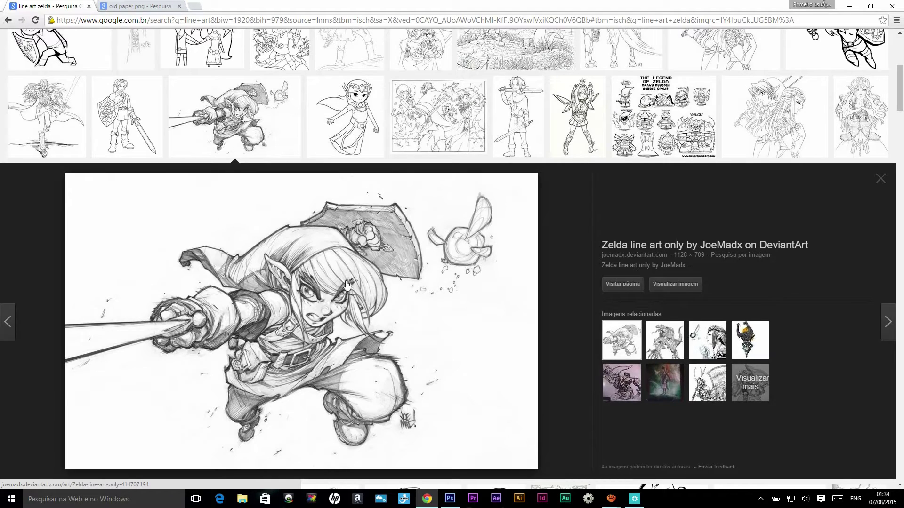
pyautogui.rightClick(346, 284)
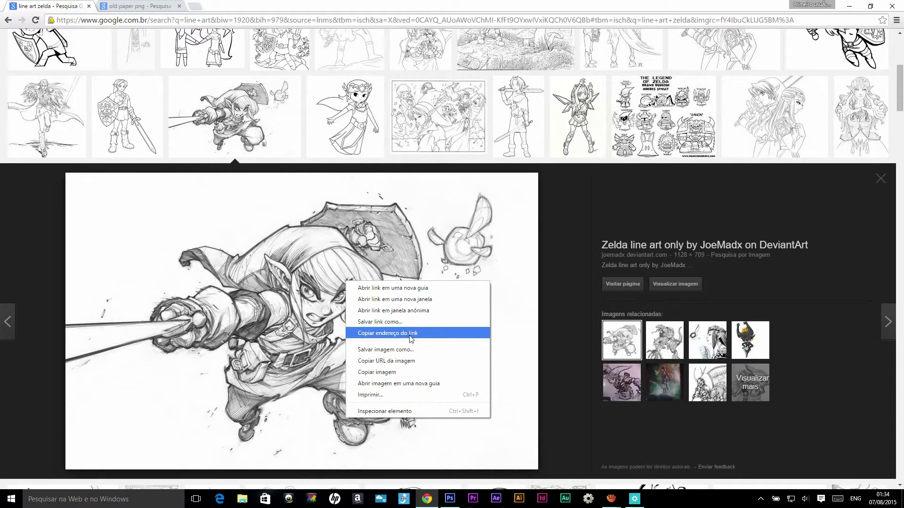
pyautogui.click(402, 372)
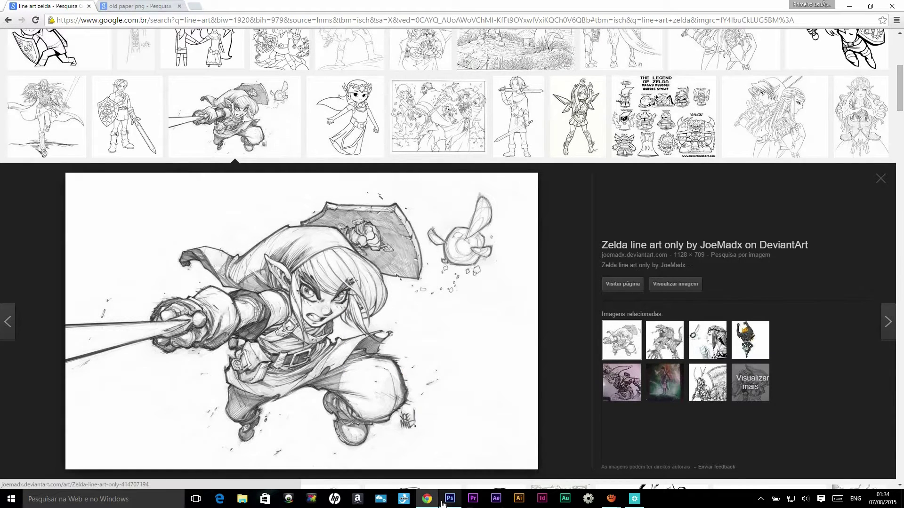
pyautogui.click(449, 498)
# - Create a new white 1128 × 709 px, 72 ppi RGB Color document
pyautogui.click(29, 7)
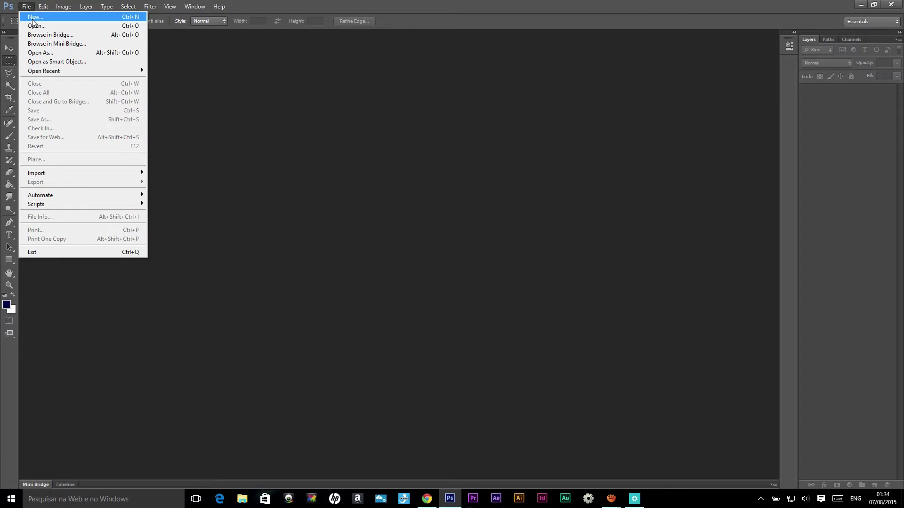
pyautogui.click(35, 17)
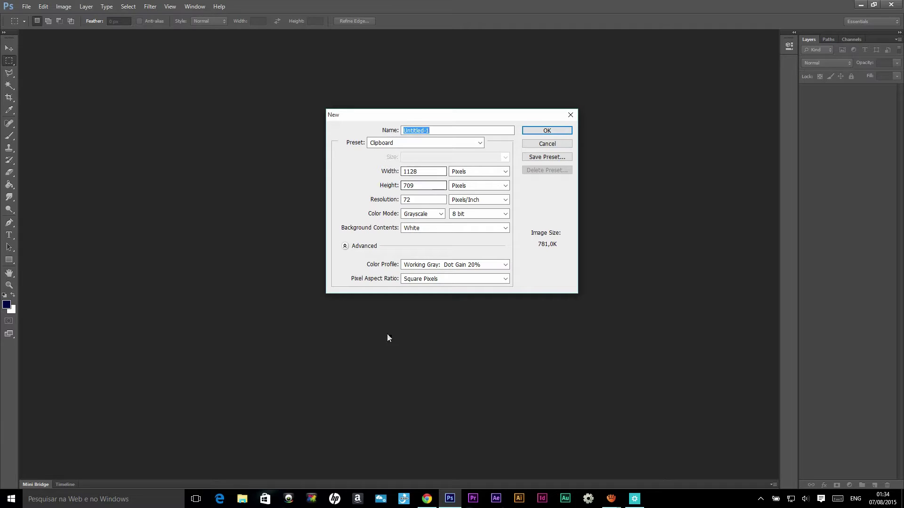
pyautogui.press('Tab')
pyautogui.press('Tab')
pyautogui.press('Tab')
pyautogui.hotkey('shift', 'Tab')
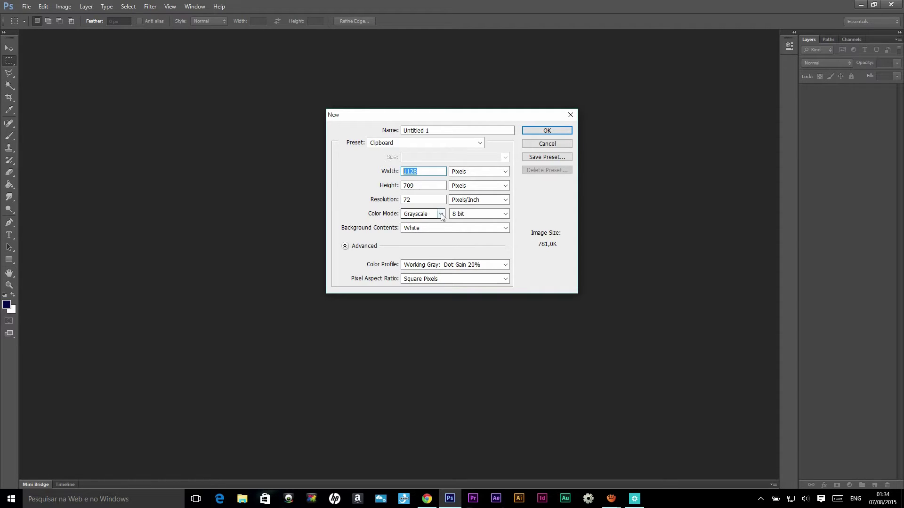
pyautogui.click(441, 215)
pyautogui.click(427, 237)
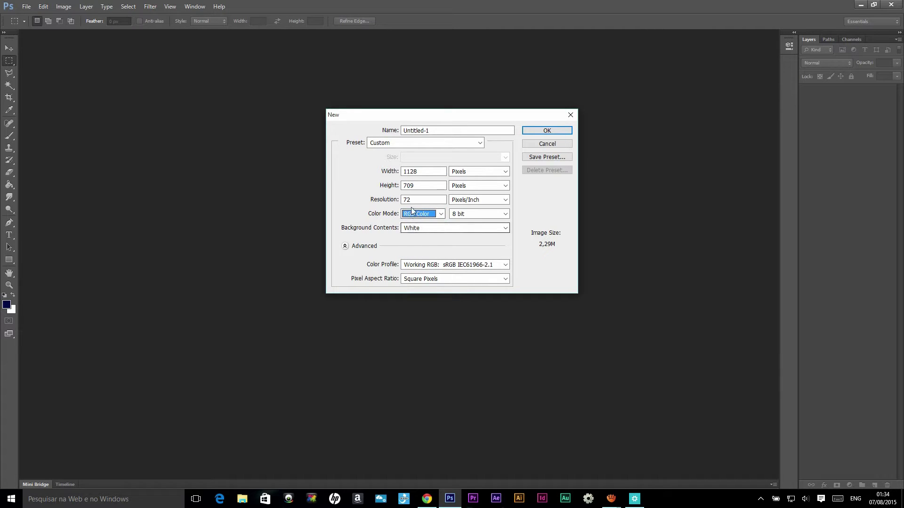
pyautogui.click(546, 130)
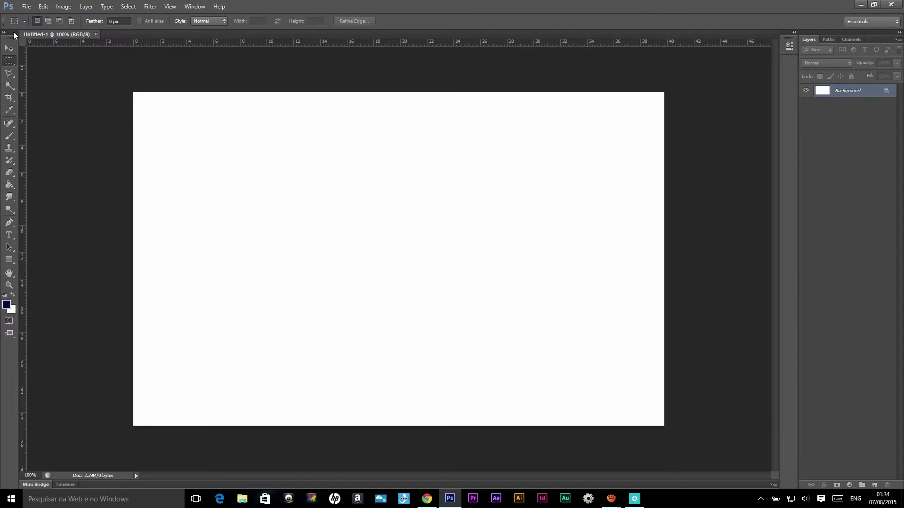
pyautogui.click(11, 47)
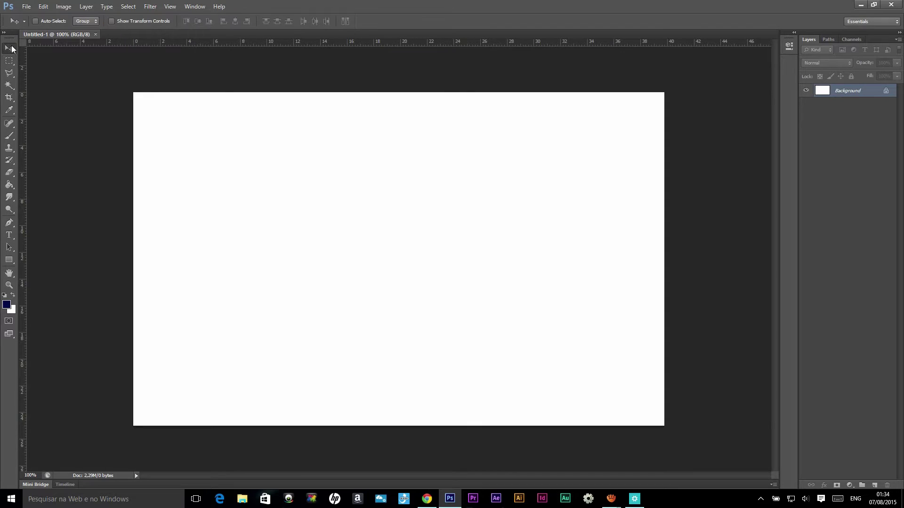
# - Paste the Zelda sketch onto a new layer and zoom in on it
pyautogui.hotkey('ctrl', 'v')
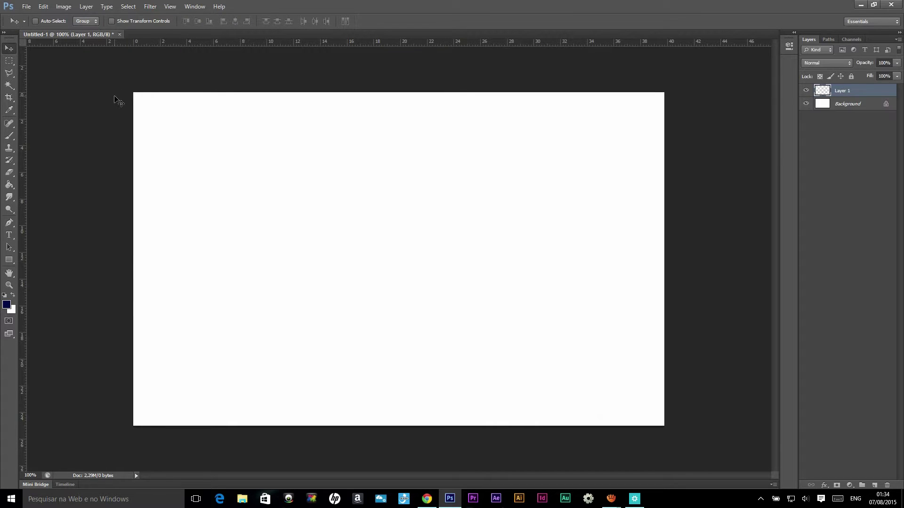
pyautogui.scroll(1, 343, 216)
pyautogui.scroll(1, 338, 213)
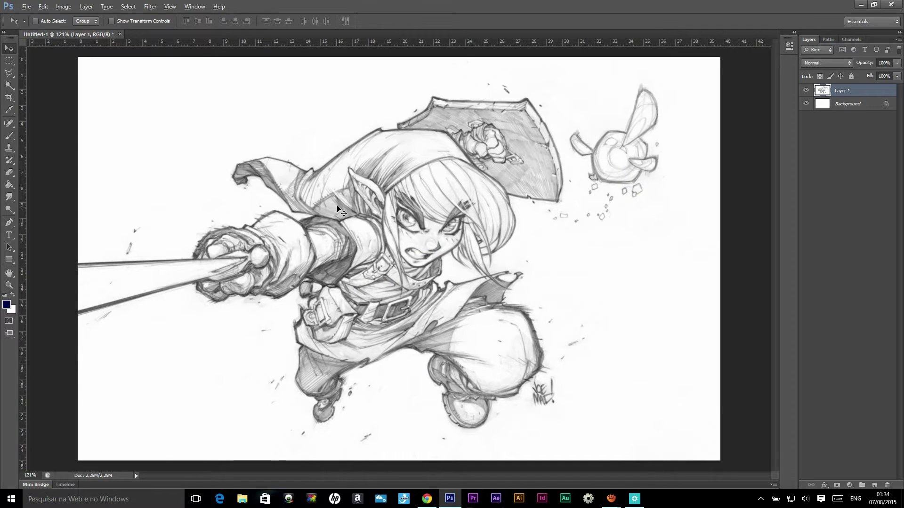
pyautogui.scroll(1, 379, 174)
pyautogui.scroll(3, 378, 174)
pyautogui.scroll(-2, 378, 174)
pyautogui.scroll(-3, 380, 175)
pyautogui.press('alt')
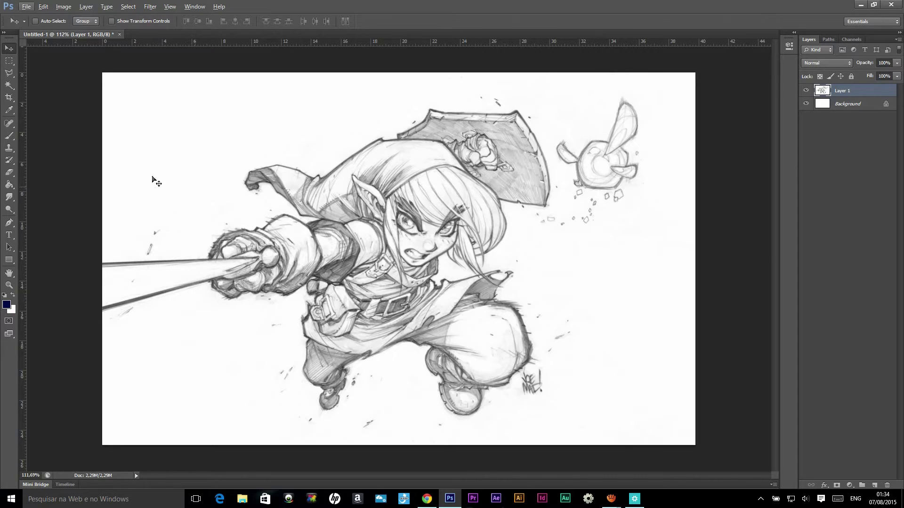
# - Erase the sparkles below the fairy, then undo that erasure
pyautogui.click(9, 172)
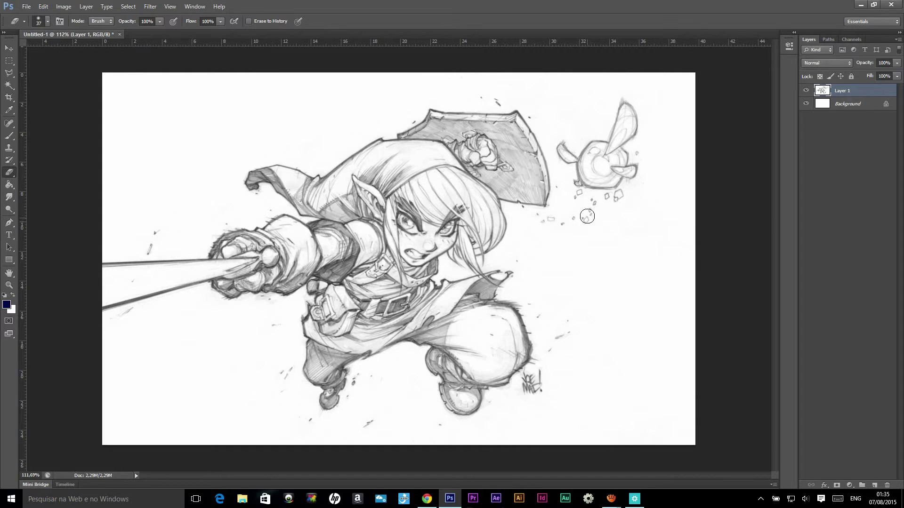
pyautogui.moveTo(586, 221)
pyautogui.mouseDown()
pyautogui.moveTo(593, 207)
pyautogui.moveTo(570, 225)
pyautogui.mouseUp()
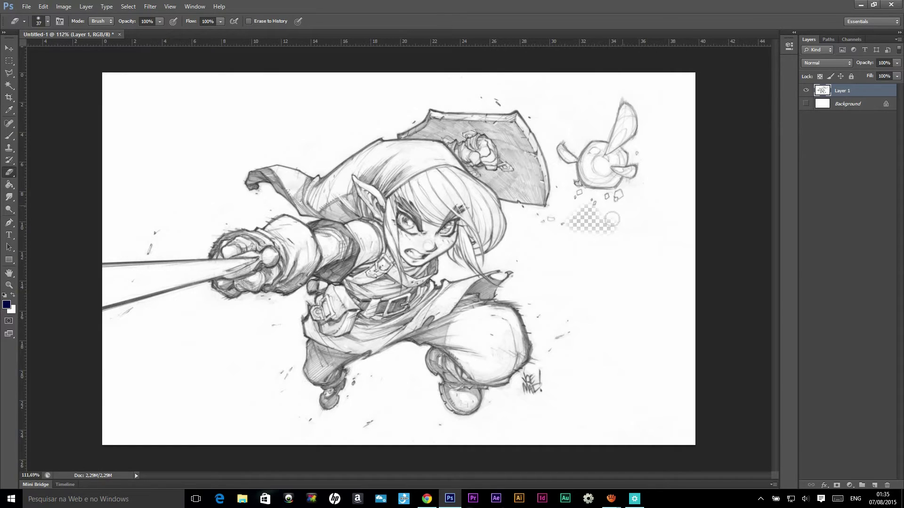
pyautogui.hotkey('ctrl', 'z')
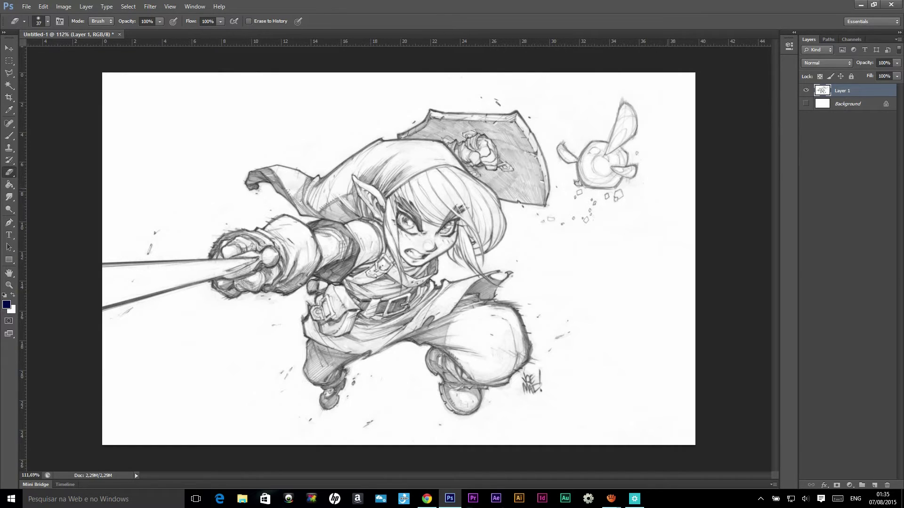
pyautogui.scroll(2, 318, 208)
pyautogui.scroll(2, 439, 252)
pyautogui.scroll(-2, 443, 238)
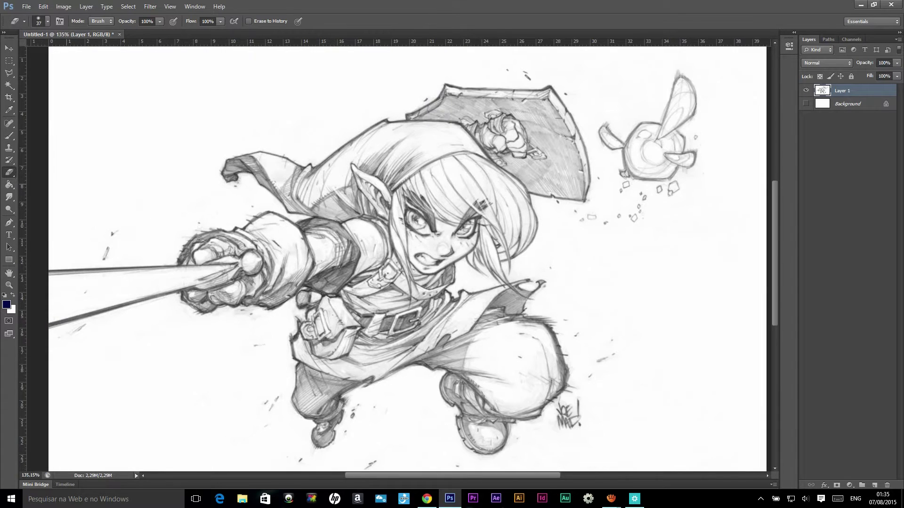
# - Set the Clone Stamp to 37 px and clone extra sparkle marks beside the fairy
pyautogui.click(9, 149)
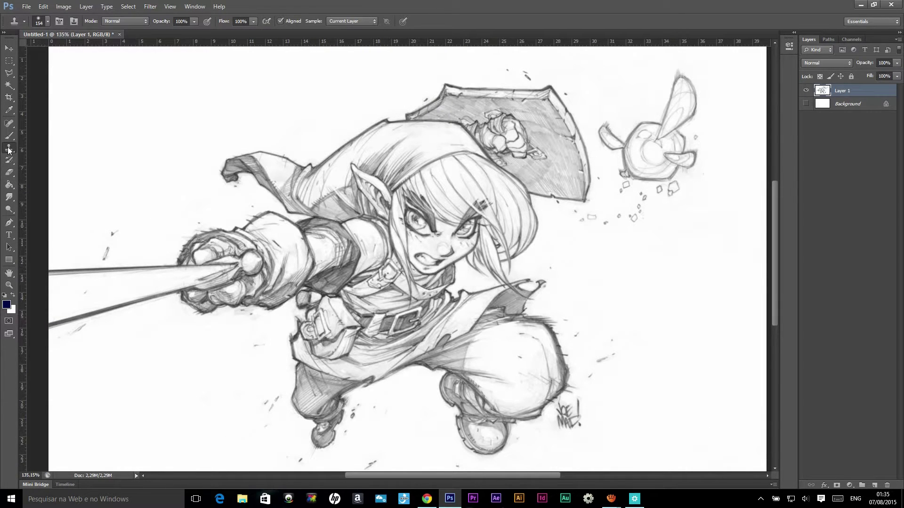
pyautogui.click(47, 20)
pyautogui.moveTo(41, 48); pyautogui.dragTo(26, 49)
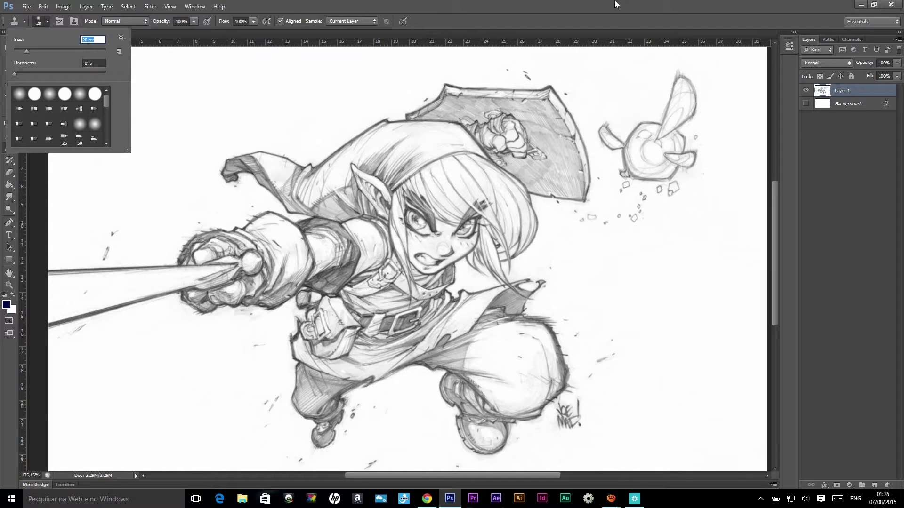
pyautogui.press('Return')
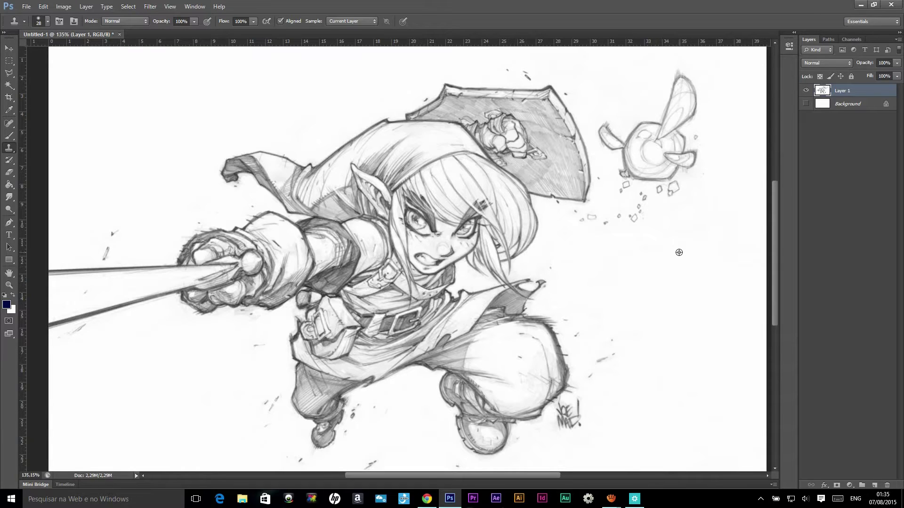
pyautogui.moveTo(629, 222); pyautogui.dragTo(630, 218)
pyautogui.moveTo(627, 218); pyautogui.dragTo(623, 222)
pyautogui.moveTo(622, 220); pyautogui.dragTo(629, 227)
# - Clone Link's eye and hair to the right, then undo that trial copy
pyautogui.keyDown('alt'); pyautogui.click(415, 218); pyautogui.keyUp('alt')
pyautogui.moveTo(681, 261)
pyautogui.mouseDown()
pyautogui.moveTo(696, 274)
pyautogui.moveTo(691, 295)
pyautogui.moveTo(679, 297)
pyautogui.moveTo(727, 257)
pyautogui.mouseUp()
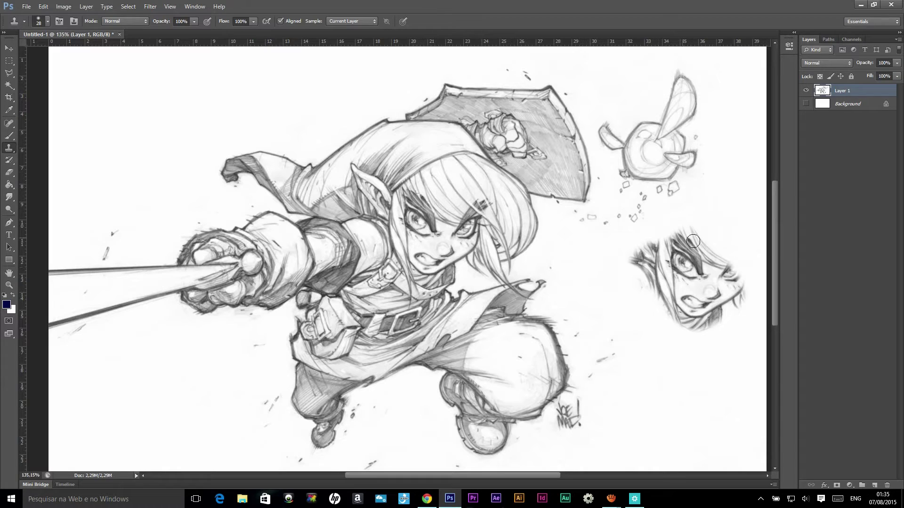
pyautogui.hotkey('ctrl', 'z')
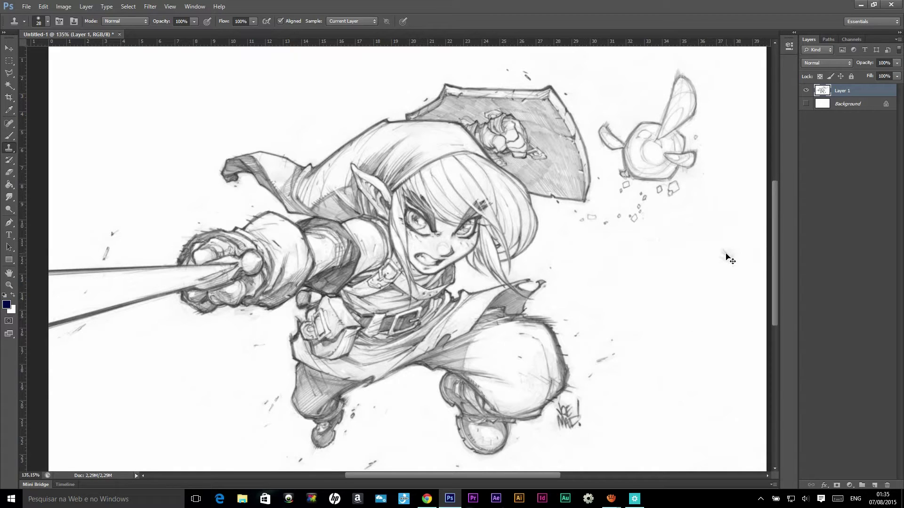
pyautogui.scroll(-3, 678, 248)
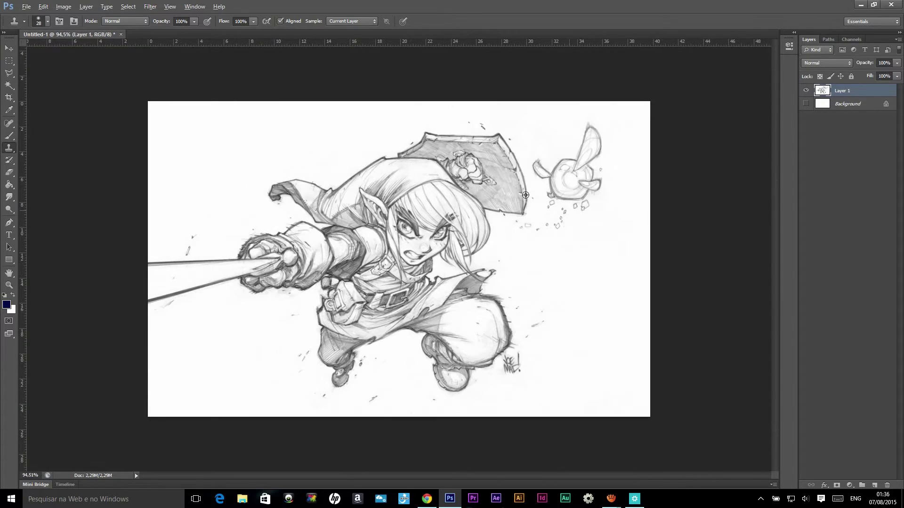
pyautogui.scroll(2, 191, 72)
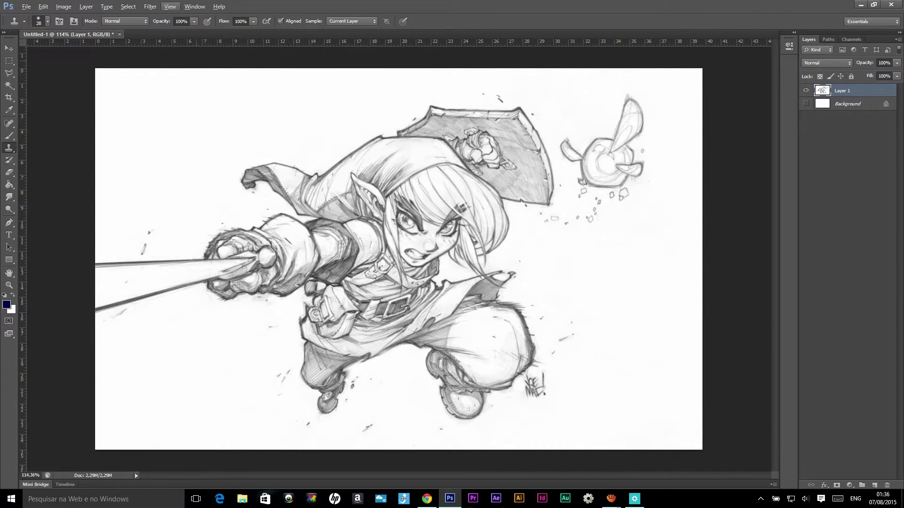
pyautogui.click(63, 7)
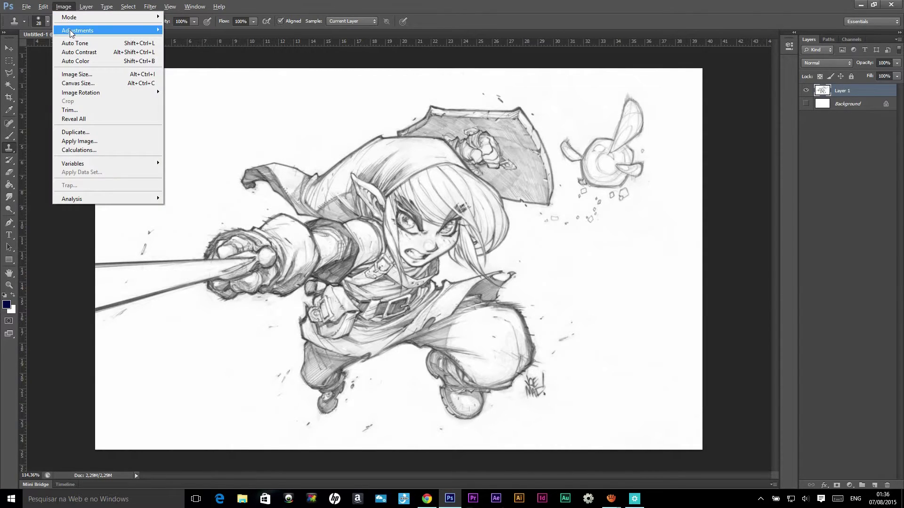
pyautogui.moveTo(78, 30)
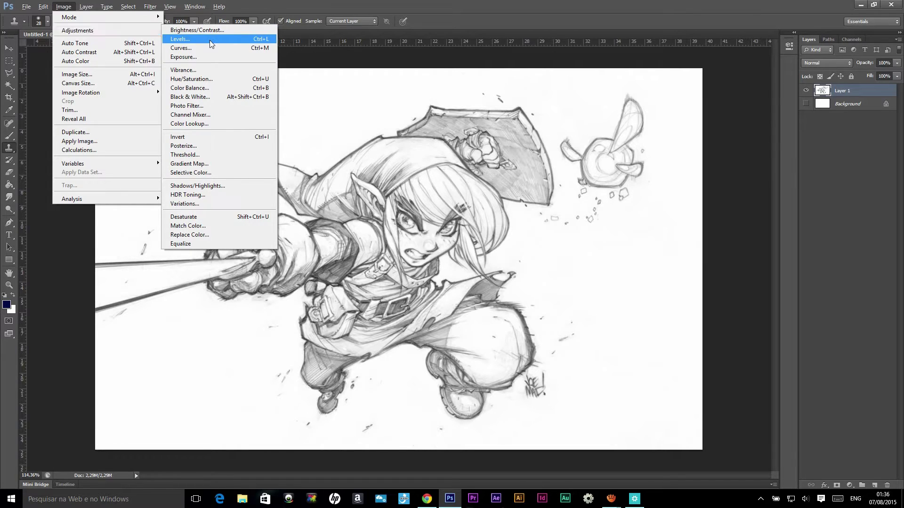
# - Darken the pencil lines with Levels by moving the black and white input sliders
pyautogui.click(210, 40)
pyautogui.moveTo(533, 225); pyautogui.dragTo(560, 225)
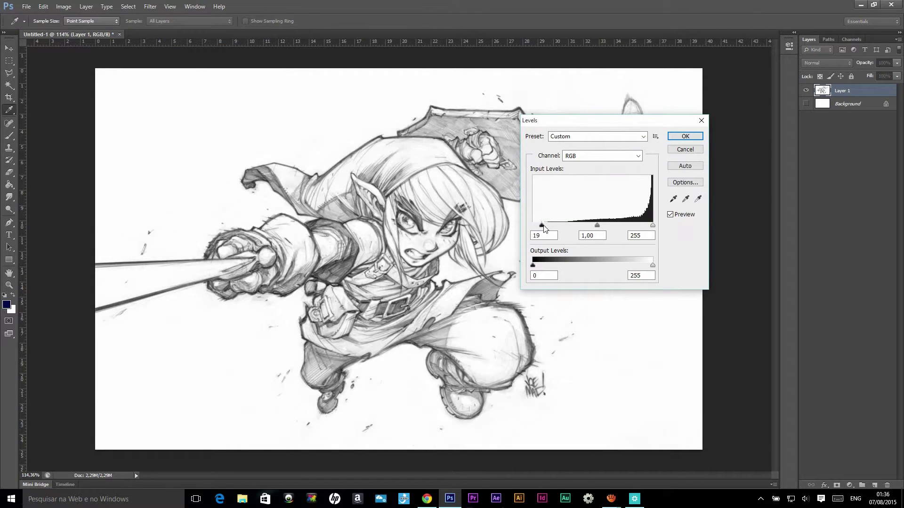
pyautogui.moveTo(652, 225); pyautogui.dragTo(640, 229)
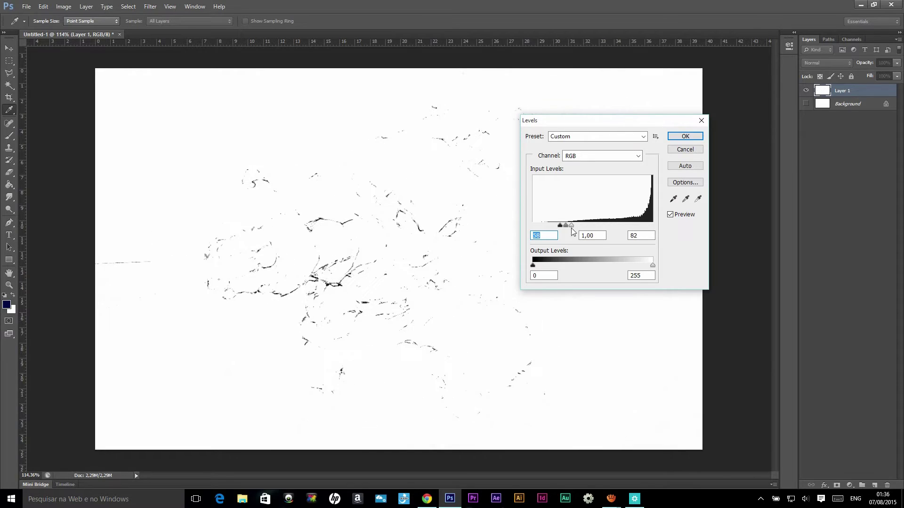
pyautogui.moveTo(640, 228)
pyautogui.mouseDown()
pyautogui.moveTo(657, 225)
pyautogui.moveTo(647, 226)
pyautogui.mouseUp()
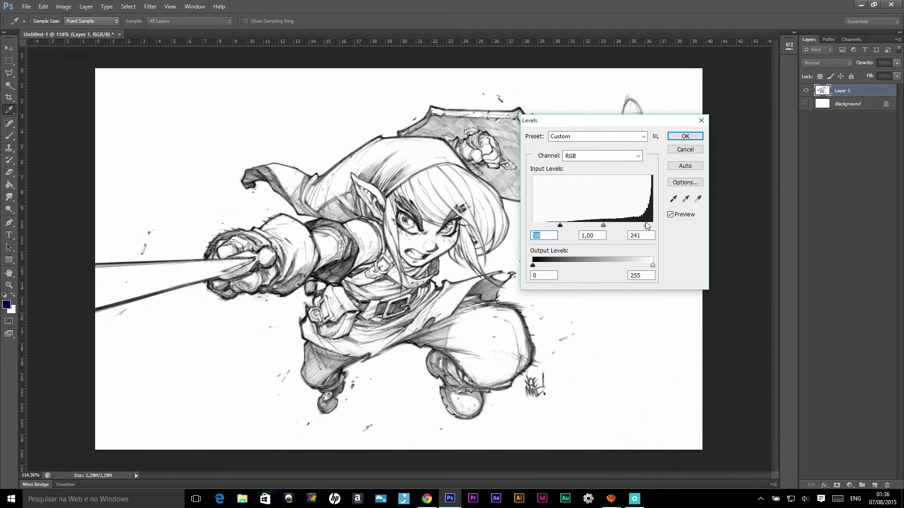
pyautogui.click(700, 139)
pyautogui.press('s')
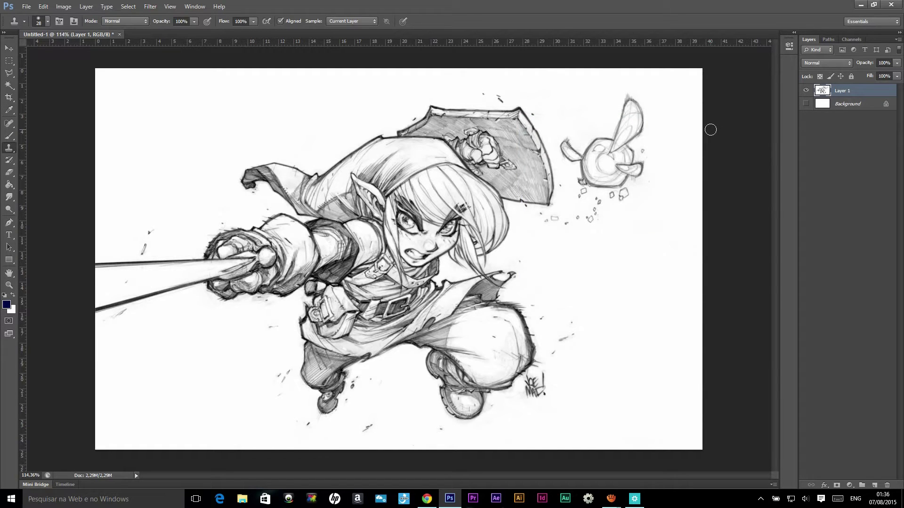
# - Turn the white Background layer back on beneath the sketch
pyautogui.scroll(1, 456, 168)
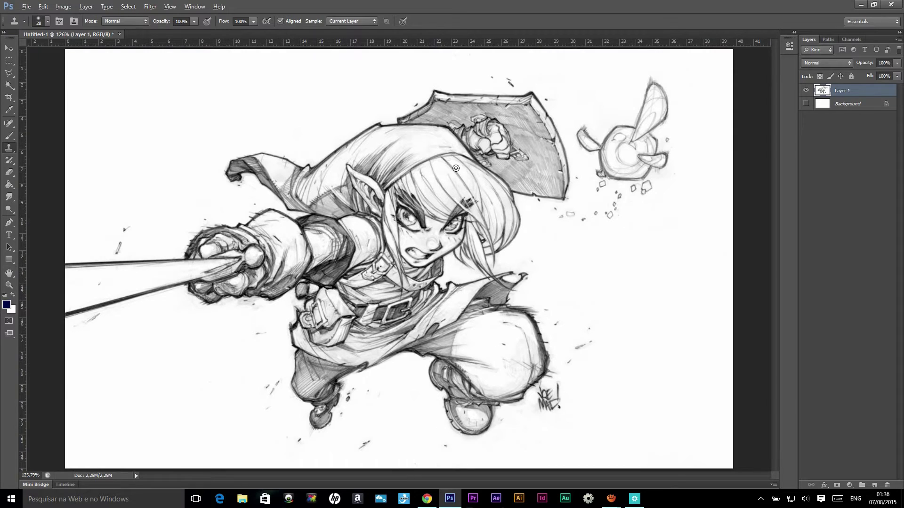
pyautogui.press('alt')
pyautogui.click(807, 104)
pyautogui.scroll(2, 331, 148)
pyautogui.scroll(3, 330, 148)
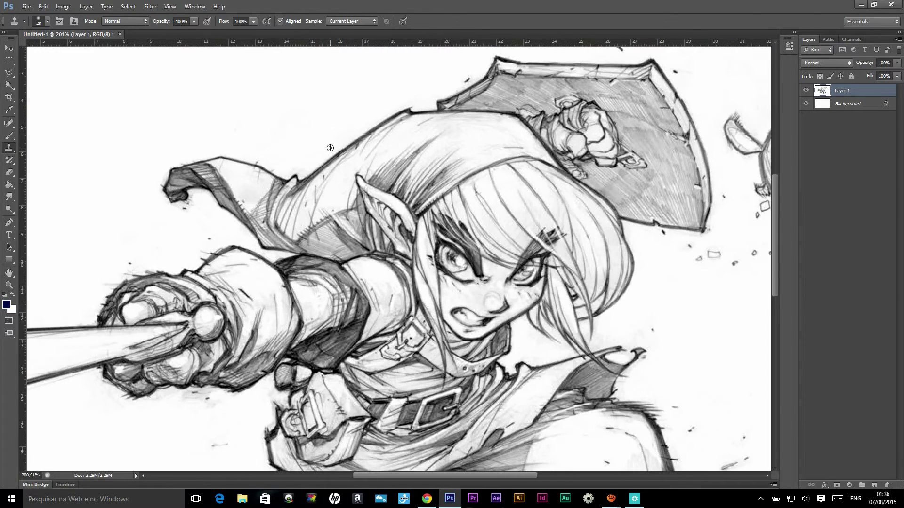
pyautogui.scroll(1, 379, 156)
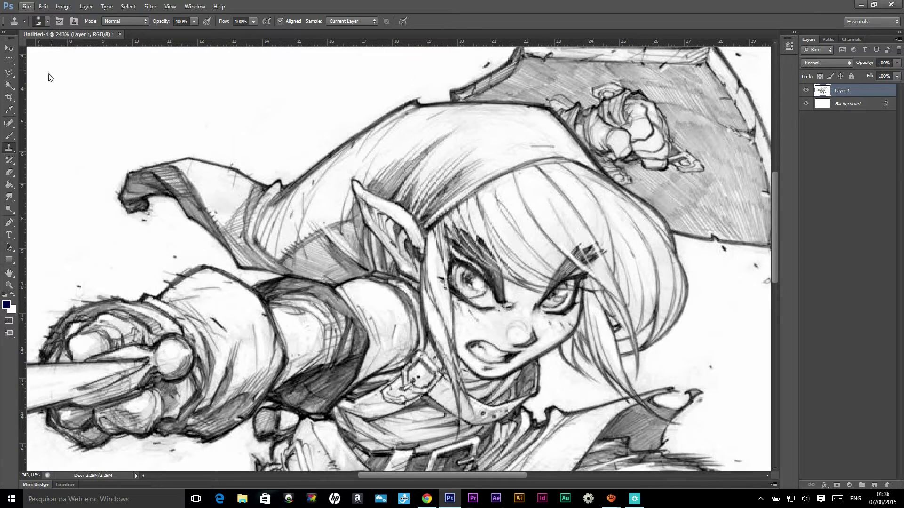
pyautogui.click(9, 136)
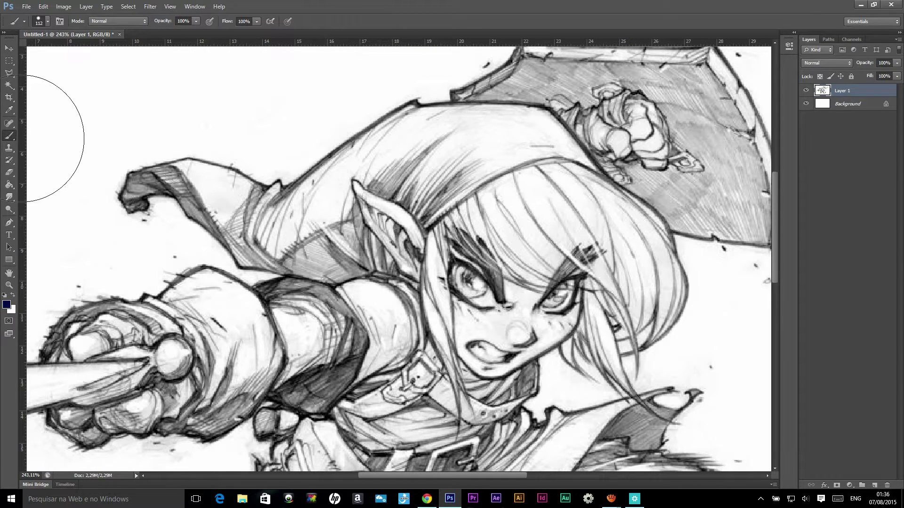
# - Set a 30 px brush with a rich green foreground colour
pyautogui.click(48, 21)
pyautogui.moveTo(33, 51); pyautogui.dragTo(28, 51)
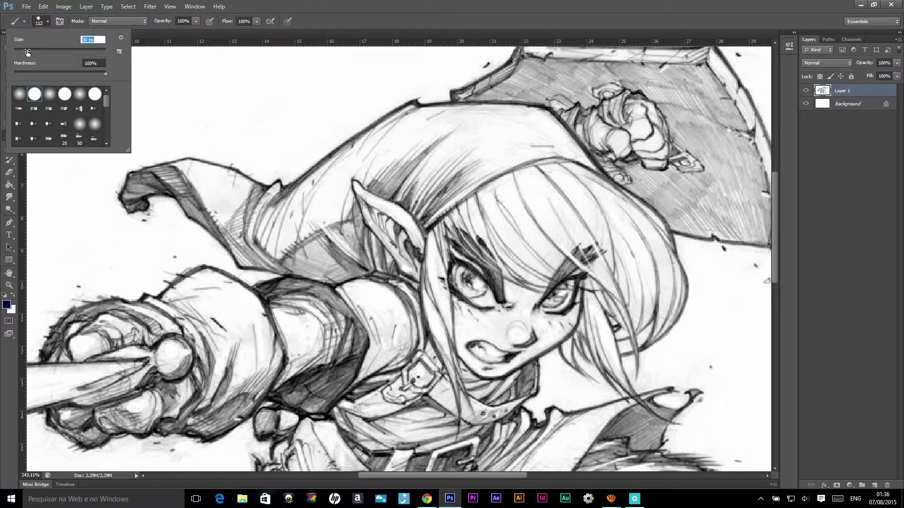
pyautogui.click(8, 305)
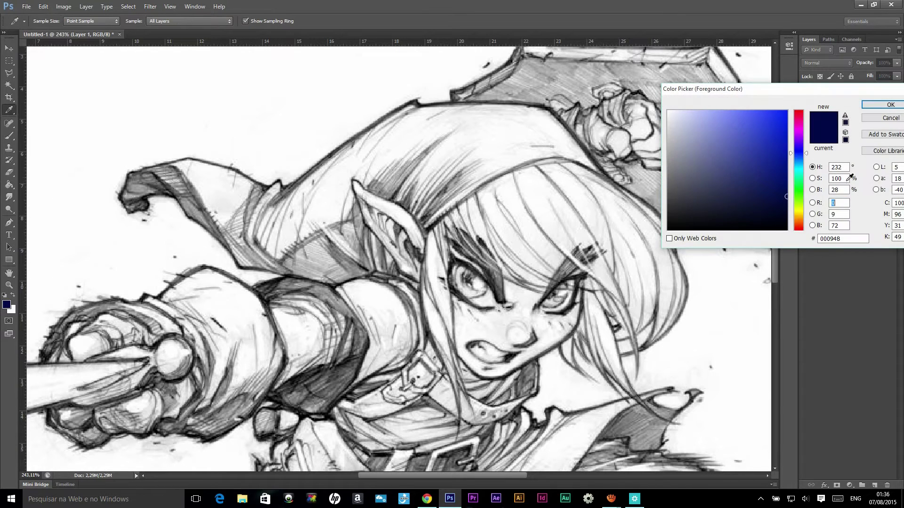
pyautogui.click(798, 193)
pyautogui.click(781, 177)
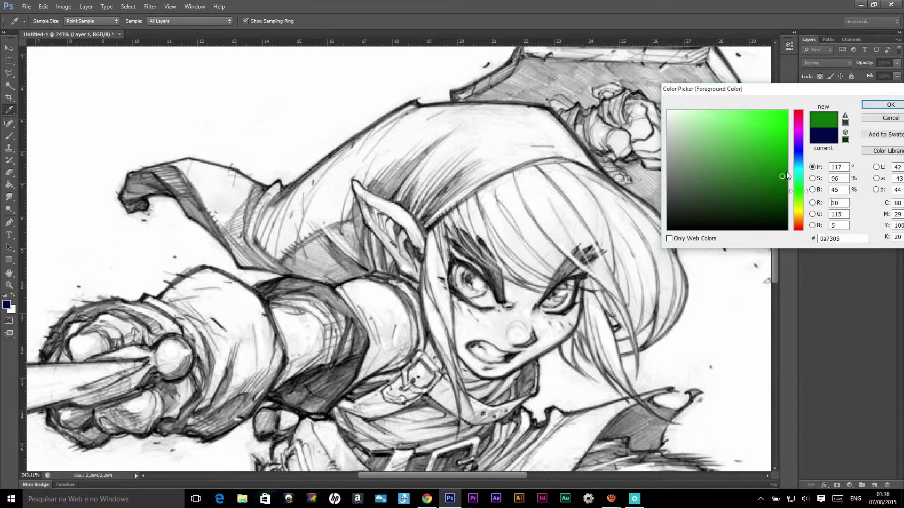
pyautogui.click(887, 104)
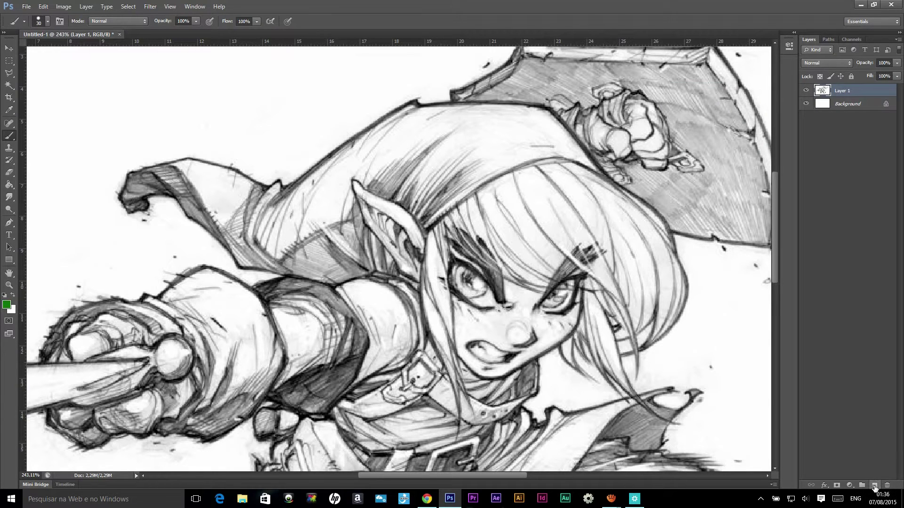
# - Paint Link's hat green on a new layer, neatening its lower edge with a 9 px brush
pyautogui.click(874, 486)
pyautogui.moveTo(412, 169)
pyautogui.mouseDown()
pyautogui.moveTo(376, 185)
pyautogui.moveTo(357, 155)
pyautogui.moveTo(414, 115)
pyautogui.moveTo(395, 145)
pyautogui.moveTo(400, 193)
pyautogui.moveTo(414, 193)
pyautogui.moveTo(430, 214)
pyautogui.moveTo(515, 142)
pyautogui.moveTo(513, 125)
pyautogui.moveTo(437, 123)
pyautogui.moveTo(424, 148)
pyautogui.moveTo(445, 160)
pyautogui.moveTo(431, 161)
pyautogui.mouseUp()
pyautogui.click(47, 21)
pyautogui.moveTo(21, 50); pyautogui.dragTo(18, 51)
pyautogui.press('Return')
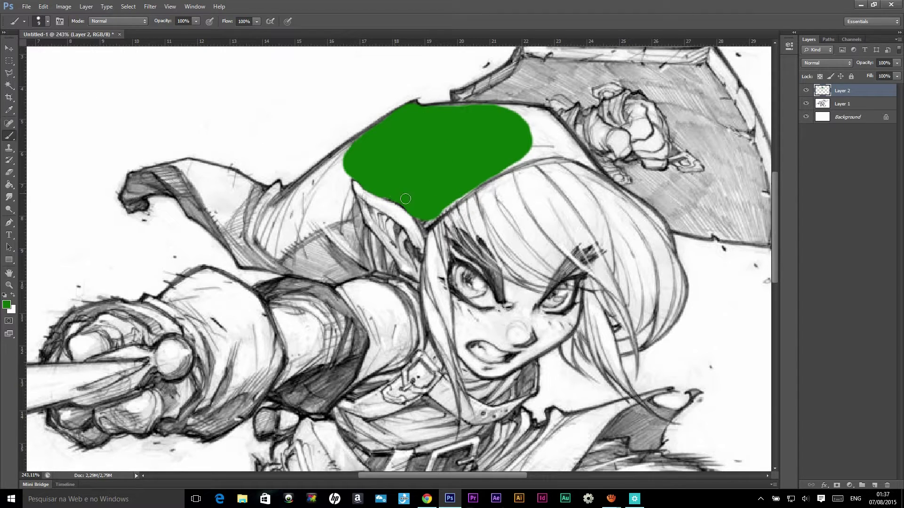
pyautogui.moveTo(458, 197)
pyautogui.mouseDown()
pyautogui.moveTo(481, 176)
pyautogui.moveTo(571, 150)
pyautogui.mouseUp()
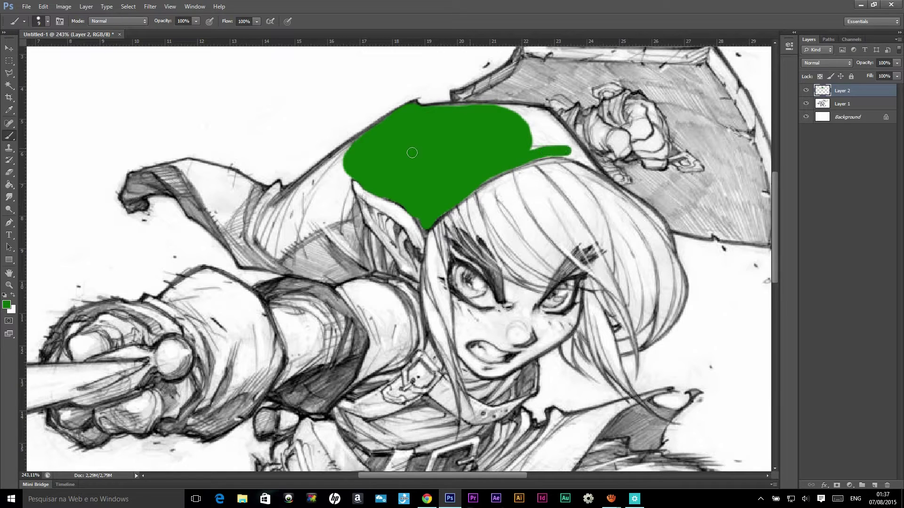
pyautogui.click(8, 222)
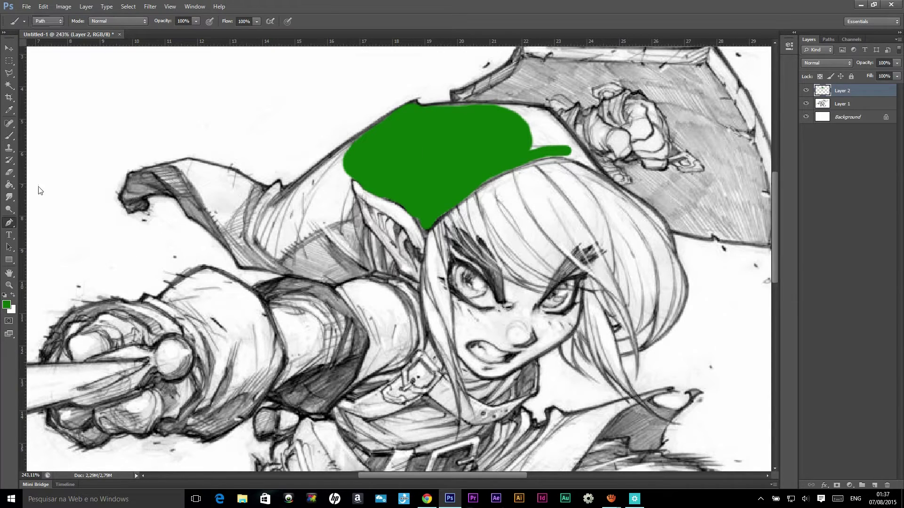
# - Trace a Pen shape from the hat's top along its upper edge to the tail tip
pyautogui.click(40, 22)
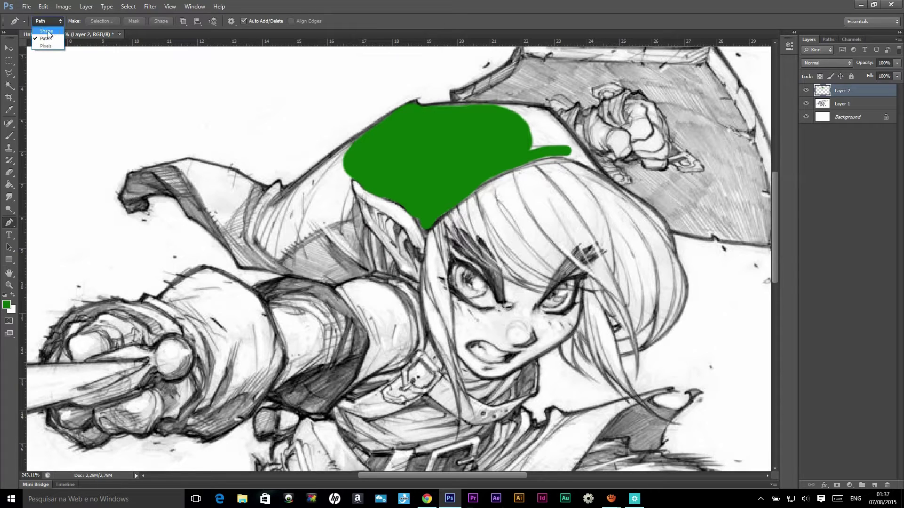
pyautogui.click(415, 101)
pyautogui.click(344, 143)
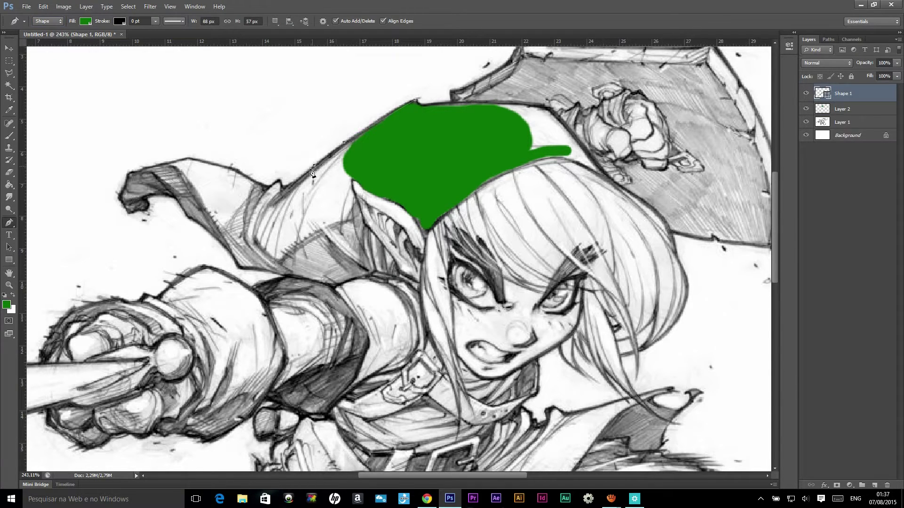
pyautogui.click(294, 184)
pyautogui.click(281, 187)
pyautogui.click(271, 186)
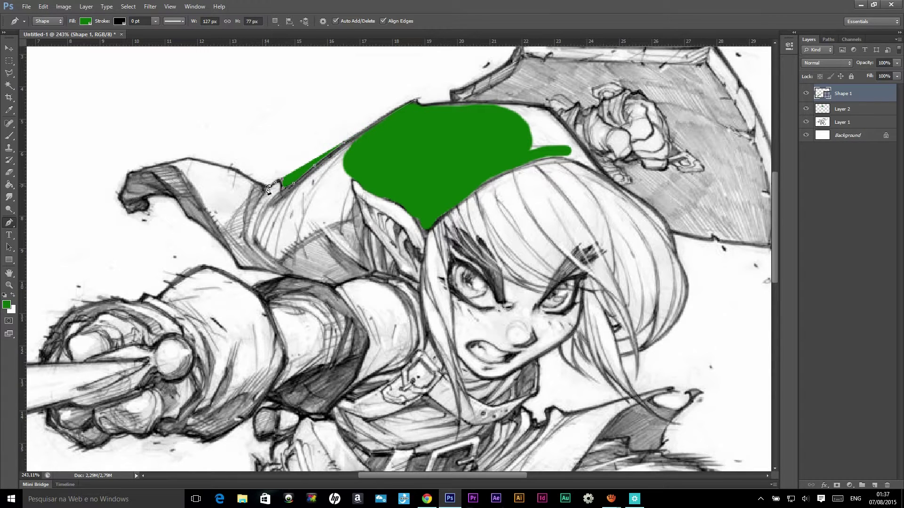
pyautogui.click(237, 174)
pyautogui.click(224, 166)
pyautogui.click(189, 159)
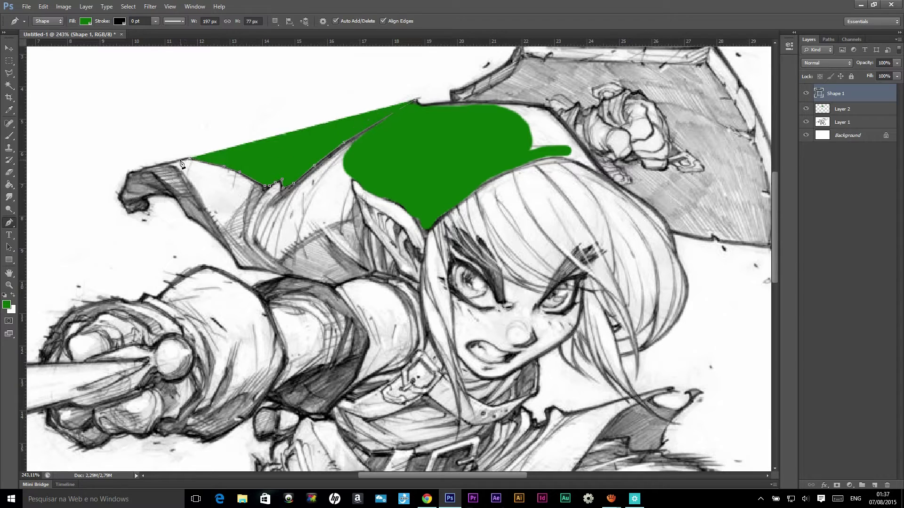
pyautogui.click(167, 164)
pyautogui.click(130, 172)
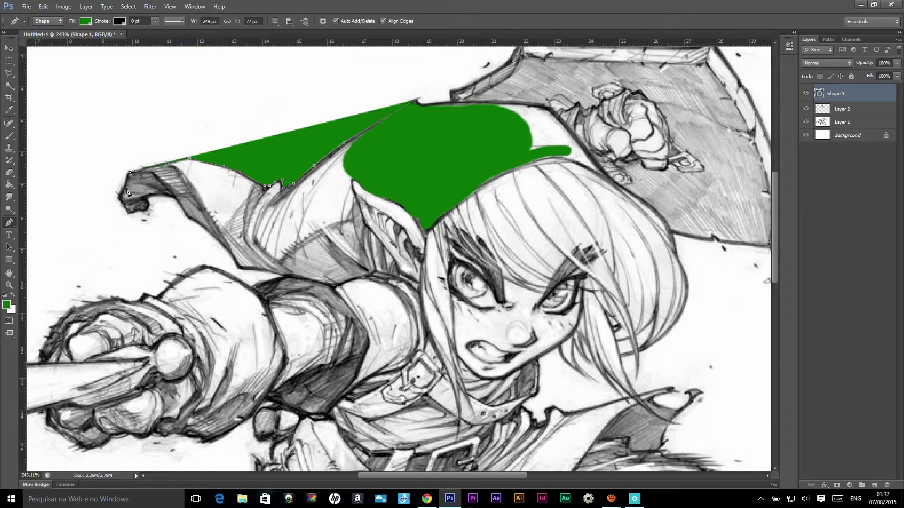
pyautogui.click(122, 194)
pyautogui.click(124, 205)
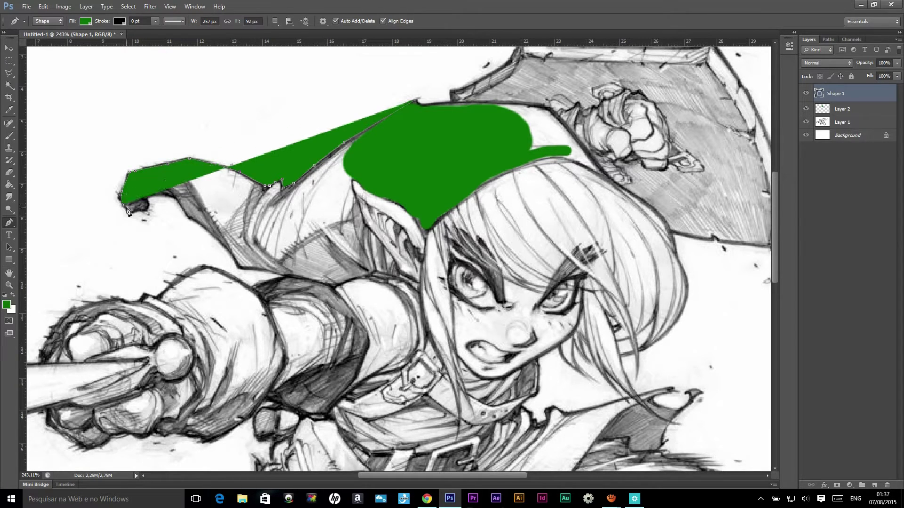
pyautogui.click(129, 212)
pyautogui.click(141, 209)
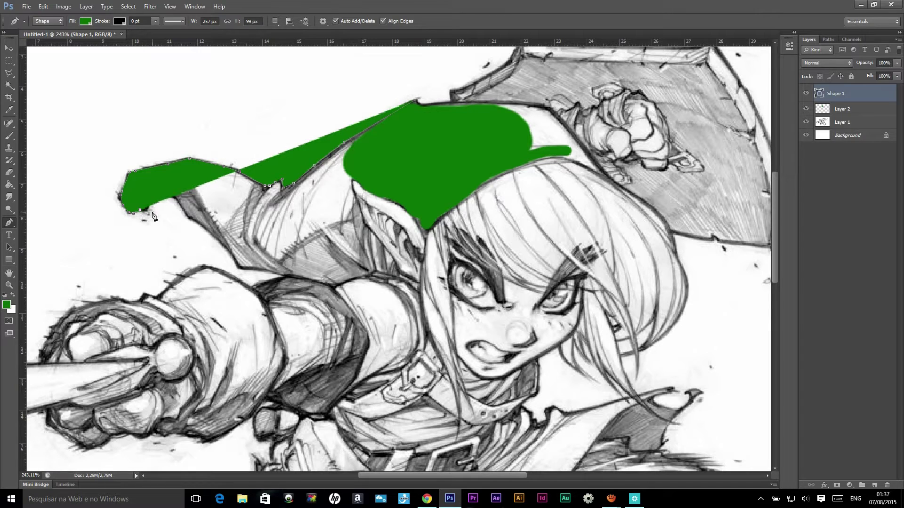
# - Set Shape 1 to 50% opacity and trace the tail's lower edge toward the arm
pyautogui.click(896, 63)
pyautogui.moveTo(873, 74); pyautogui.dragTo(873, 74)
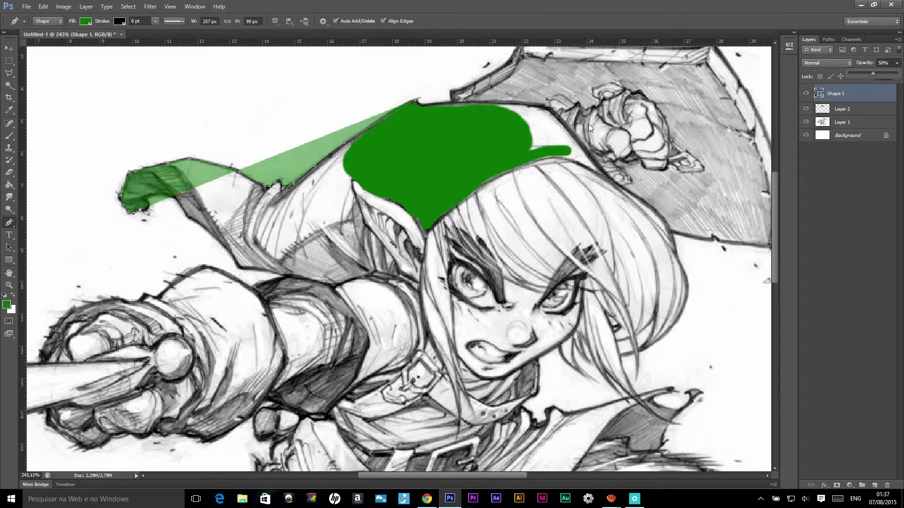
pyautogui.click(149, 209)
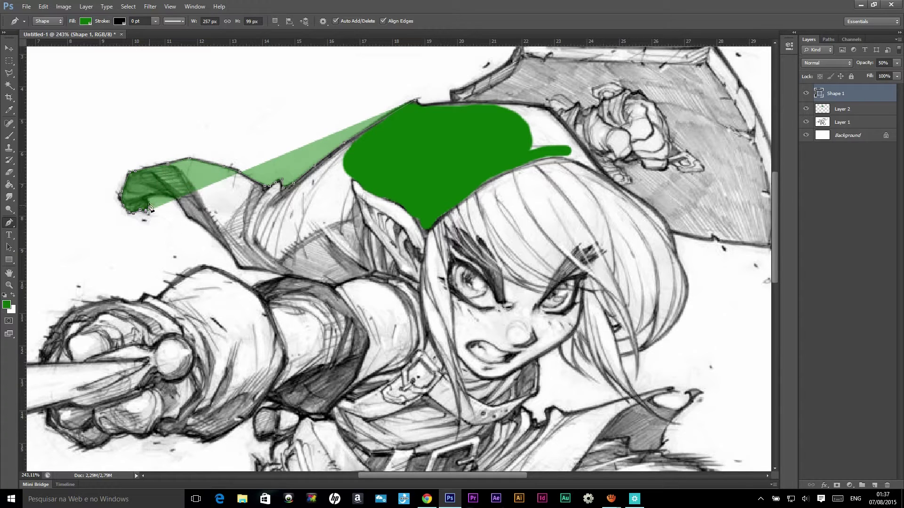
pyautogui.click(147, 200)
pyautogui.click(152, 194)
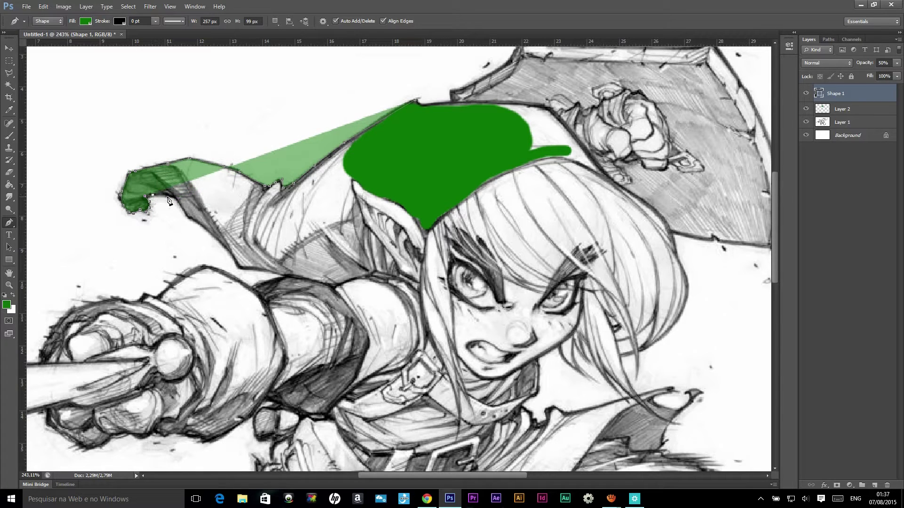
pyautogui.click(170, 196)
pyautogui.click(185, 214)
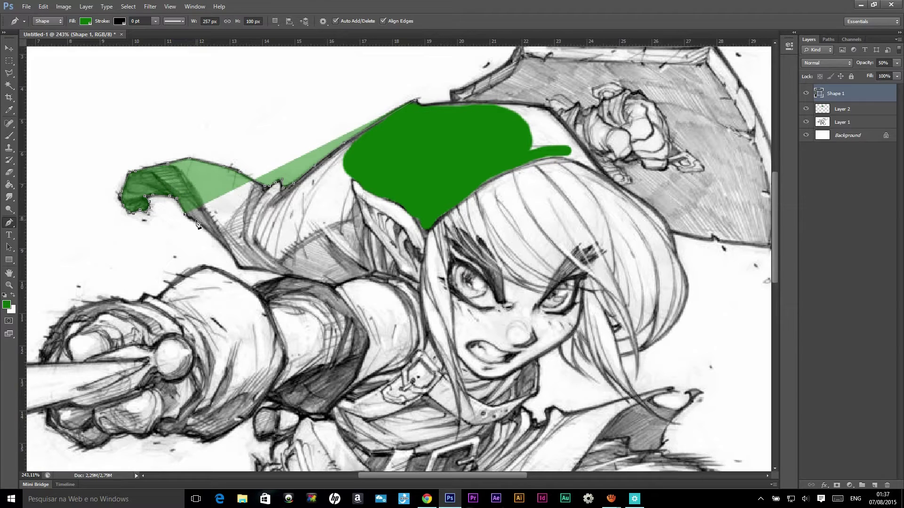
pyautogui.click(220, 243)
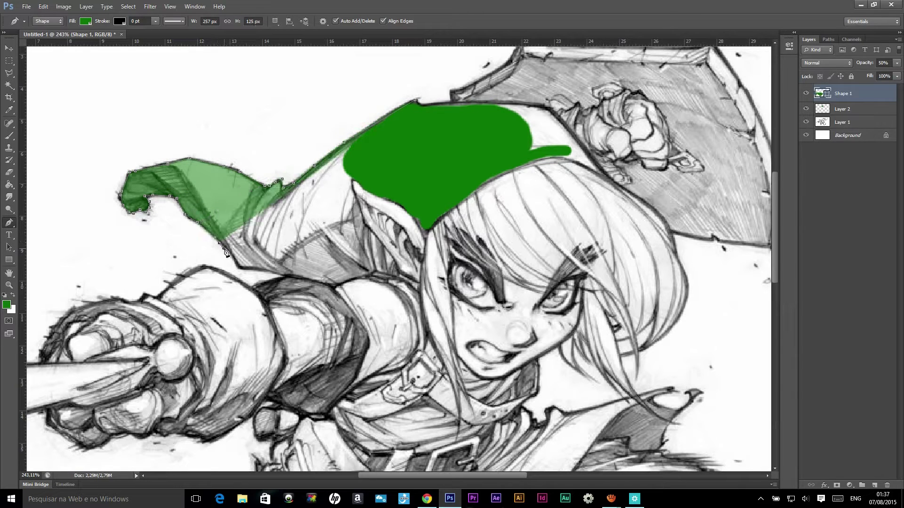
pyautogui.click(228, 253)
pyautogui.click(240, 269)
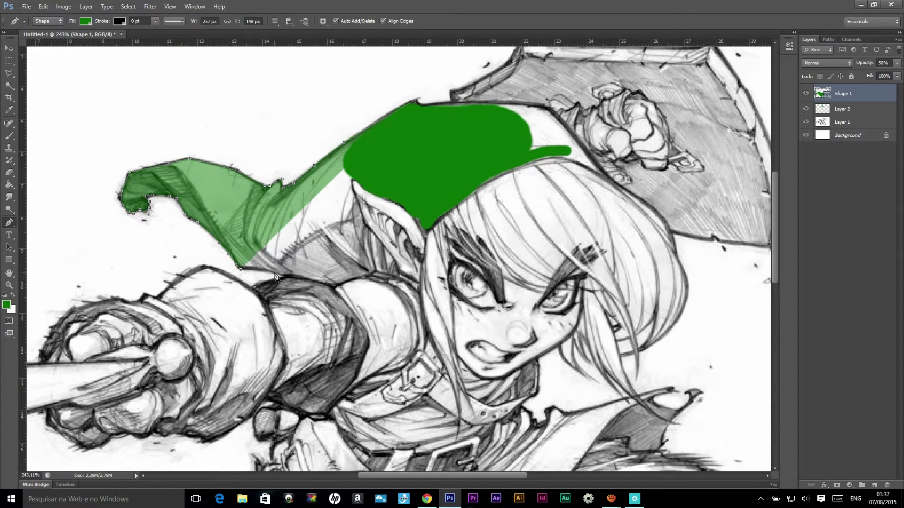
pyautogui.click(268, 271)
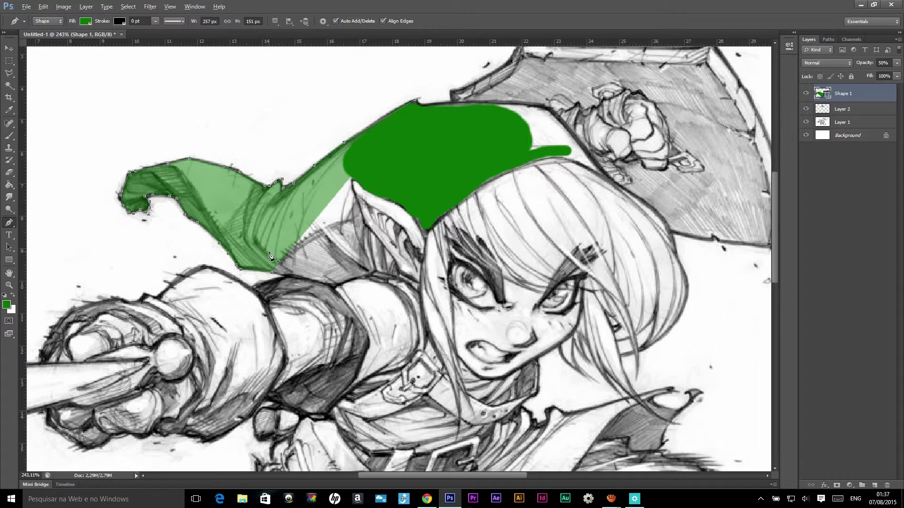
pyautogui.scroll(2, 270, 256)
pyautogui.scroll(1, 270, 255)
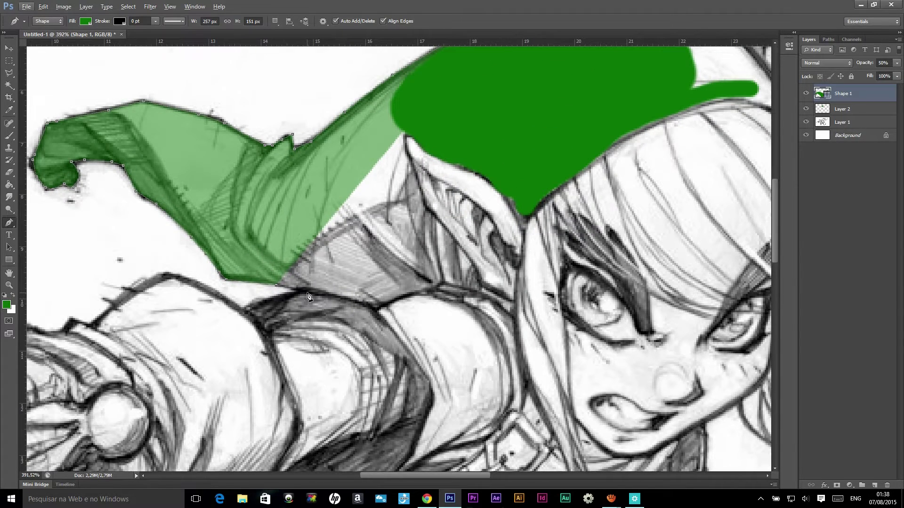
# - Continue the hat outline along its lower edge to the ear's base and back up
pyautogui.click(307, 292)
pyautogui.click(348, 299)
pyautogui.click(377, 309)
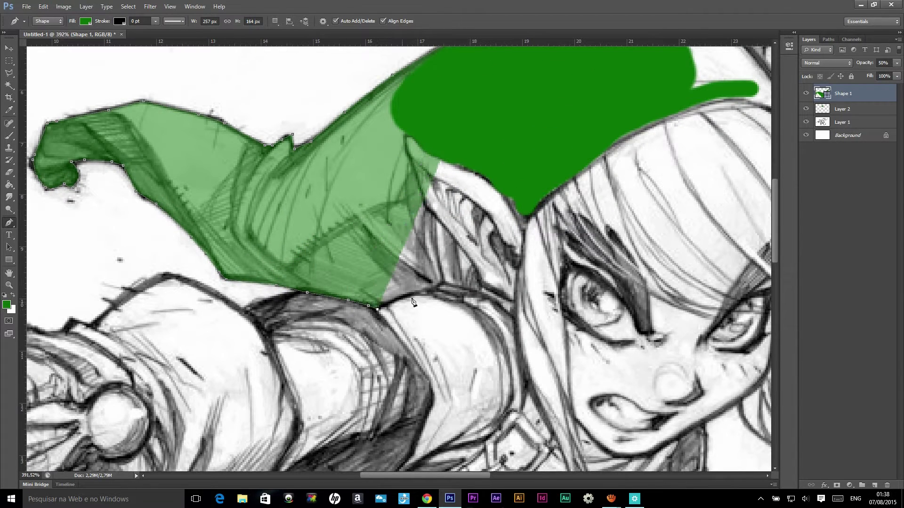
pyautogui.click(407, 296)
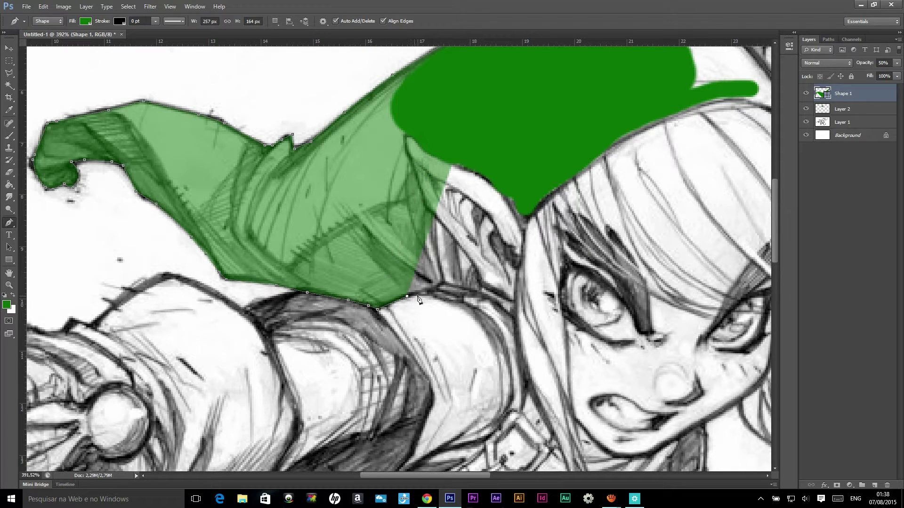
pyautogui.click(429, 281)
pyautogui.click(438, 286)
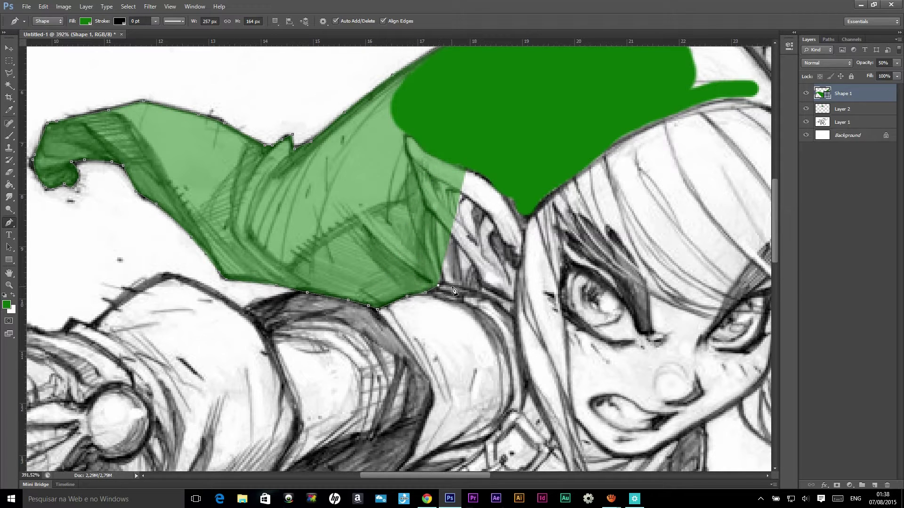
pyautogui.click(455, 286)
pyautogui.click(502, 309)
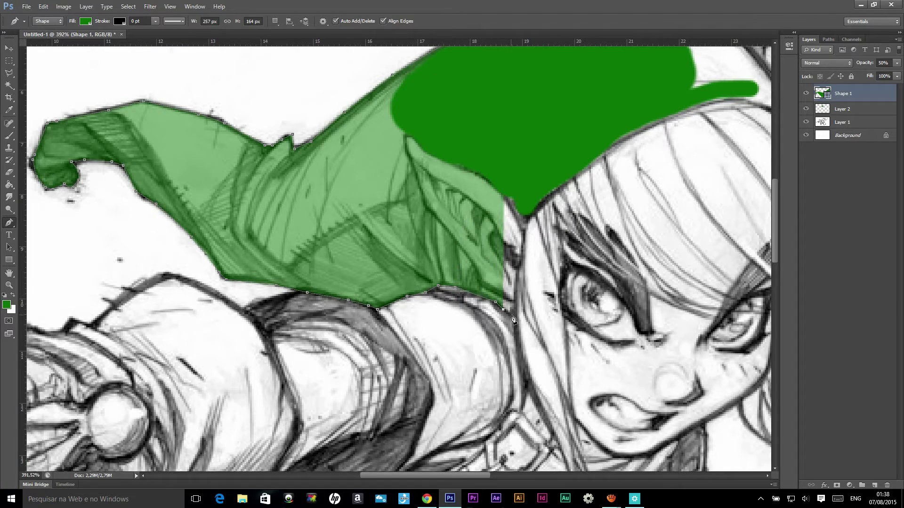
pyautogui.scroll(2, 511, 315)
pyautogui.click(517, 299)
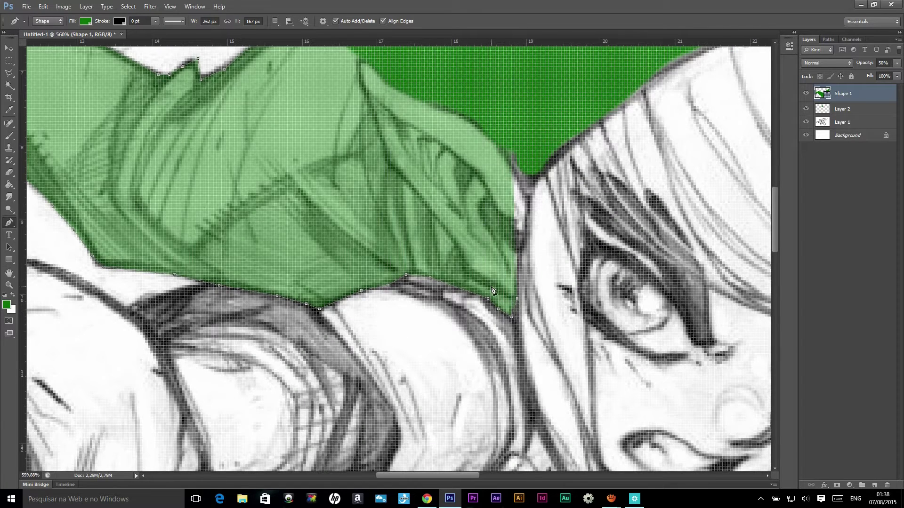
pyautogui.click(491, 287)
pyautogui.click(469, 272)
# - Trace around Link's ear tip with a sharp corner, continuing down the hairline
pyautogui.moveTo(390, 167); pyautogui.dragTo(365, 149)
pyautogui.press('alt')
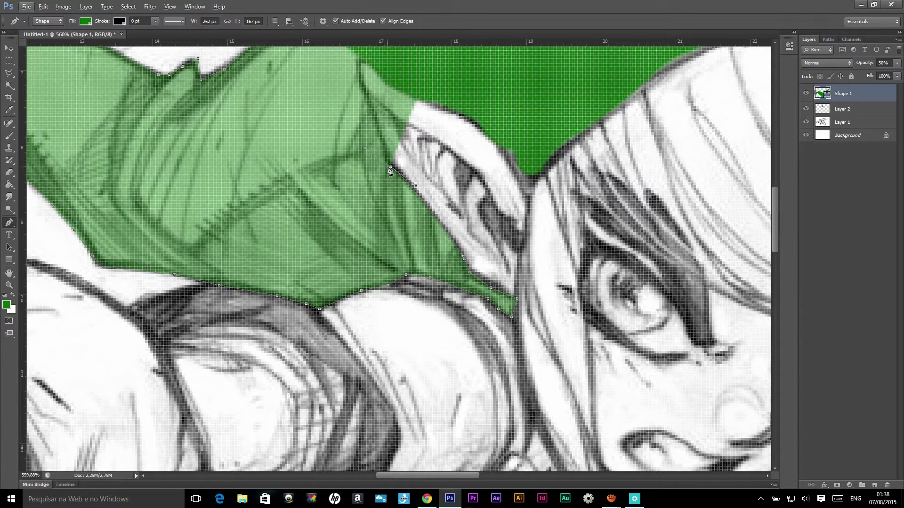
pyautogui.press('alt')
pyautogui.moveTo(390, 166); pyautogui.dragTo(397, 178)
pyautogui.click(384, 140)
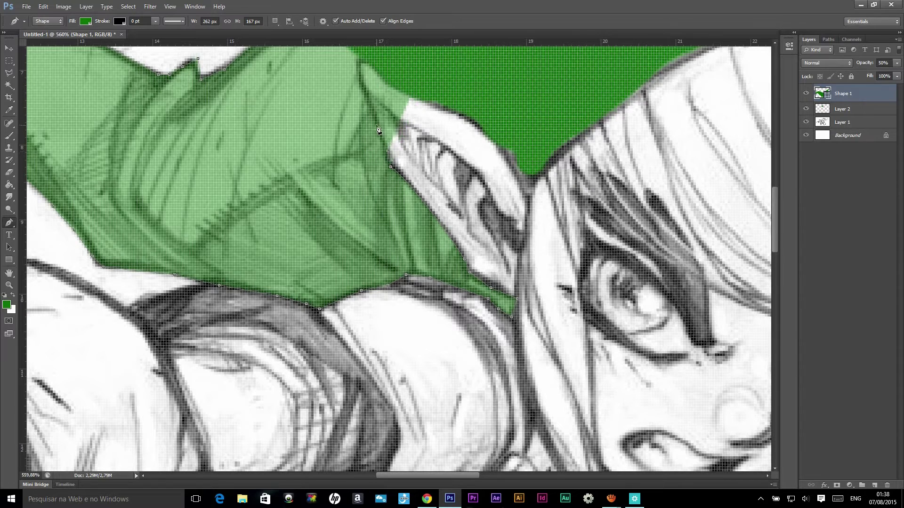
pyautogui.click(377, 125)
pyautogui.click(361, 83)
pyautogui.click(360, 76)
pyautogui.click(360, 61)
pyautogui.click(379, 74)
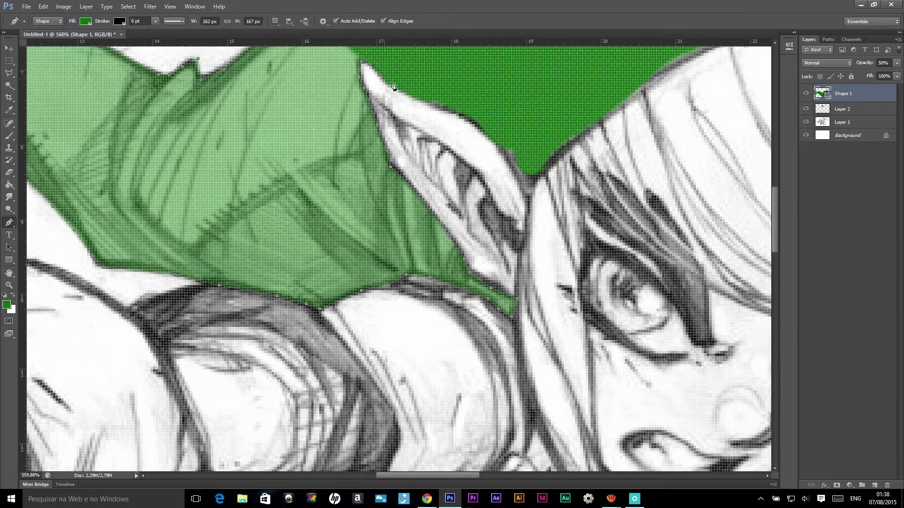
pyautogui.click(418, 98)
pyautogui.moveTo(503, 149); pyautogui.dragTo(505, 159)
pyautogui.moveTo(528, 189); pyautogui.dragTo(530, 203)
pyautogui.scroll(-5, 535, 200)
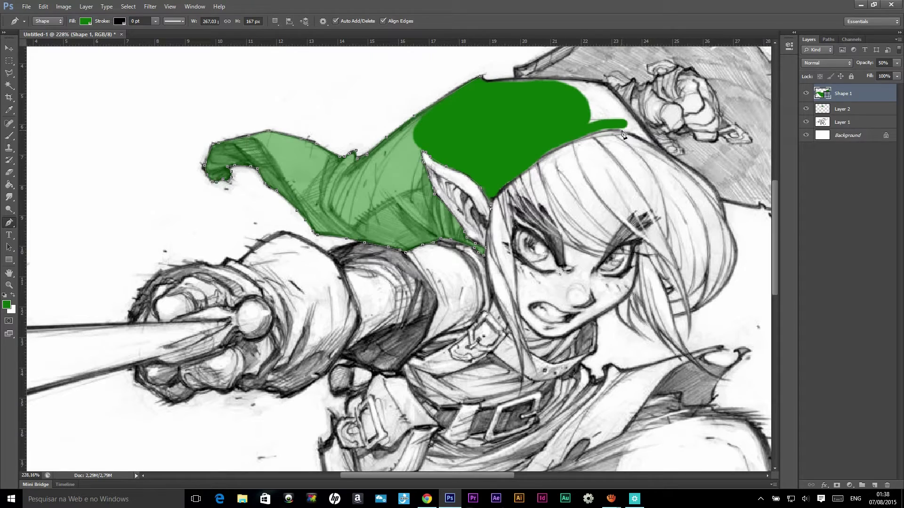
# - Trace the cap's front and top edges with curved Pen anchors and close the outline at its start
pyautogui.moveTo(622, 132); pyautogui.dragTo(716, 125)
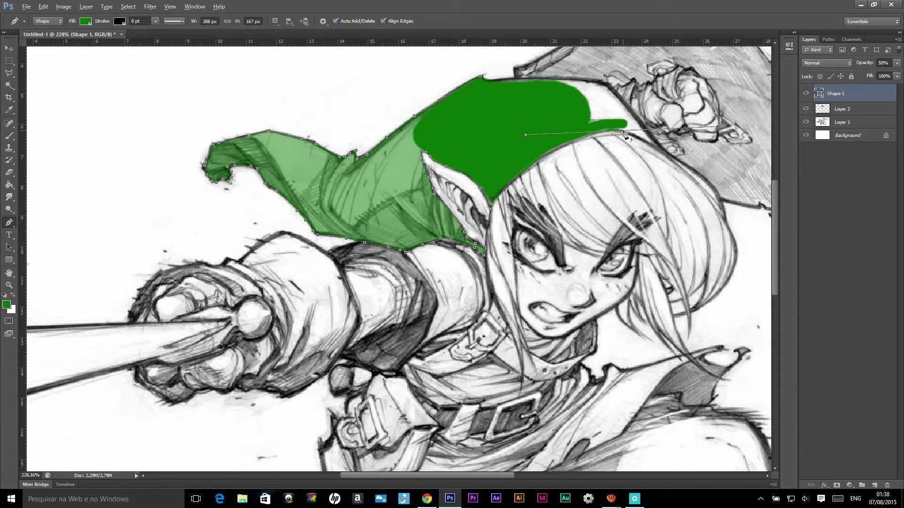
pyautogui.moveTo(667, 156); pyautogui.dragTo(628, 108)
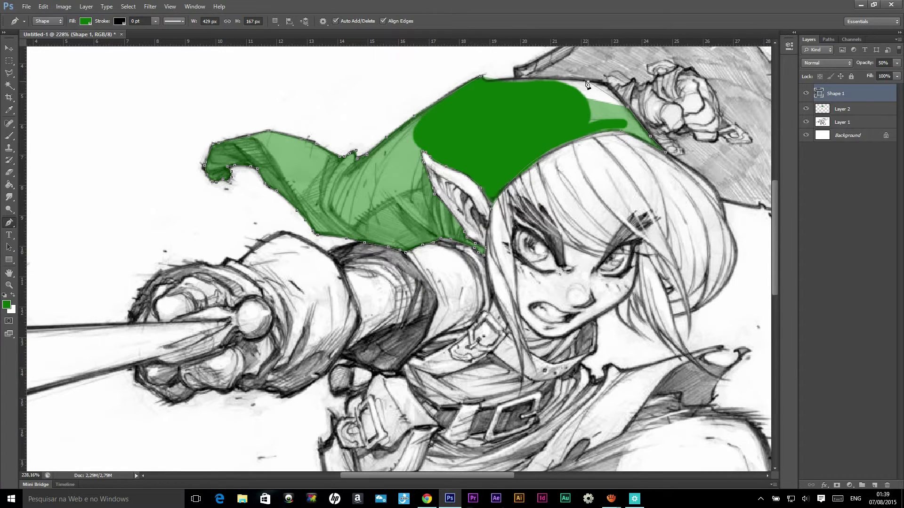
pyautogui.moveTo(605, 84); pyautogui.dragTo(588, 81)
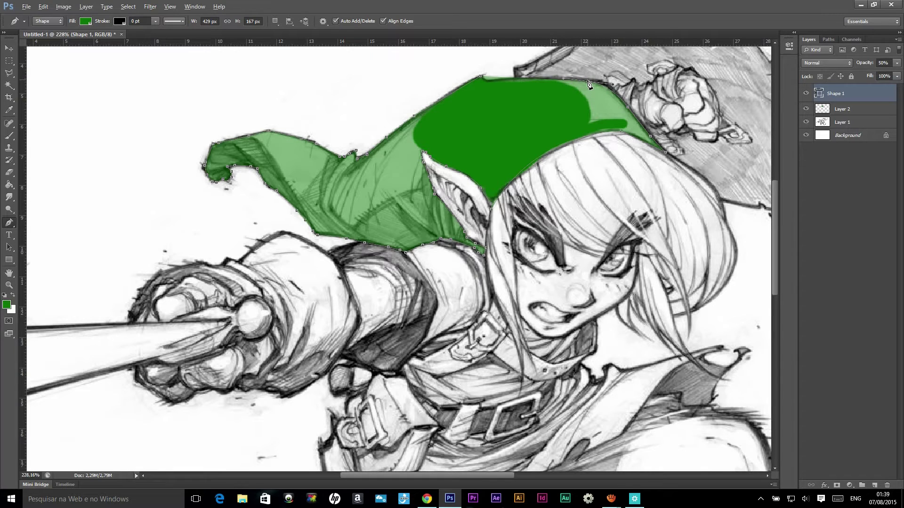
pyautogui.moveTo(566, 80); pyautogui.dragTo(505, 79)
pyautogui.moveTo(482, 75); pyautogui.dragTo(489, 71)
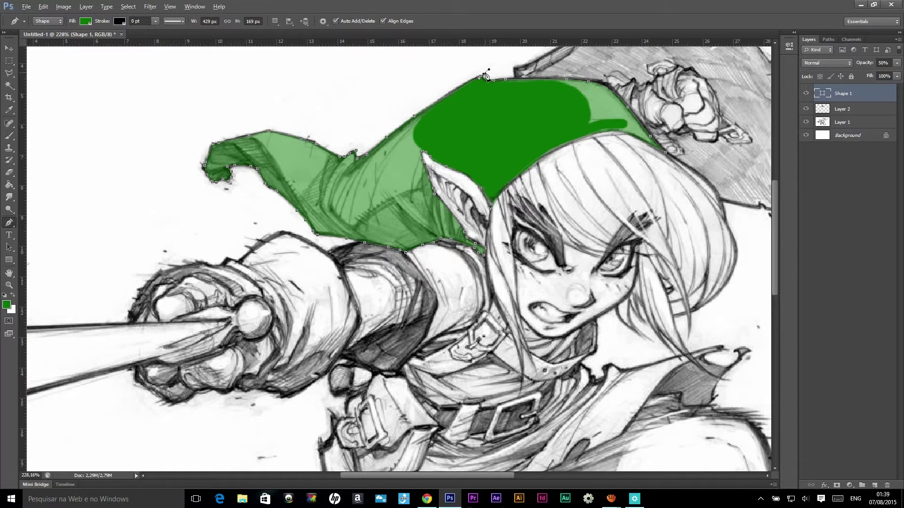
# - Set the Shape 1 hat layer's opacity back to 100%
pyautogui.scroll(-2, 486, 76)
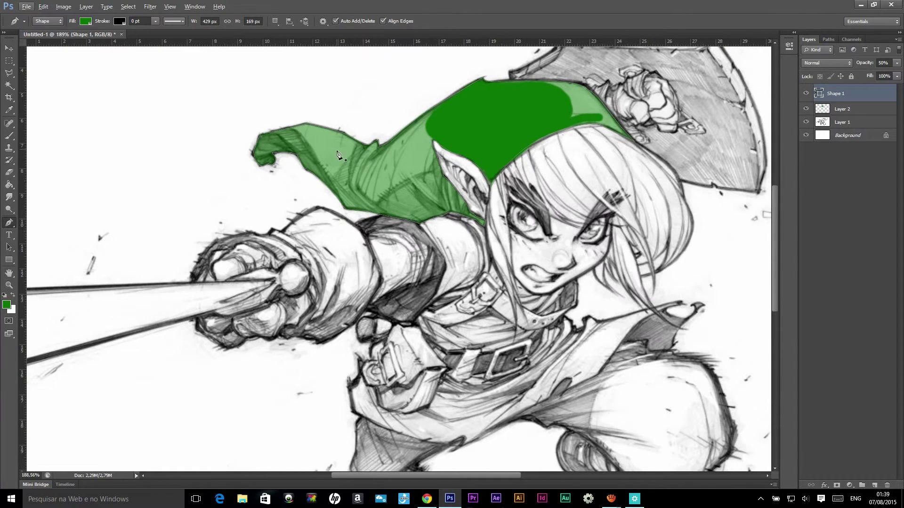
pyautogui.click(896, 64)
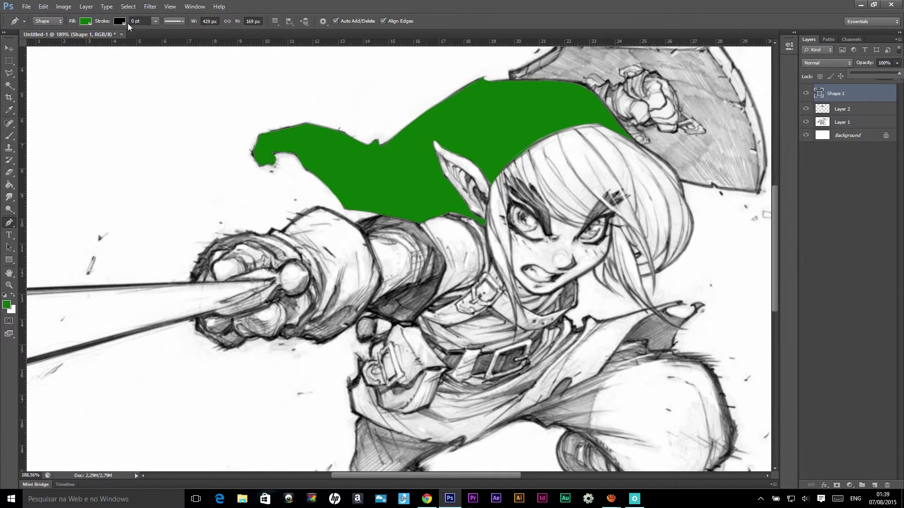
pyautogui.click(9, 48)
pyautogui.scroll(-3, 417, 141)
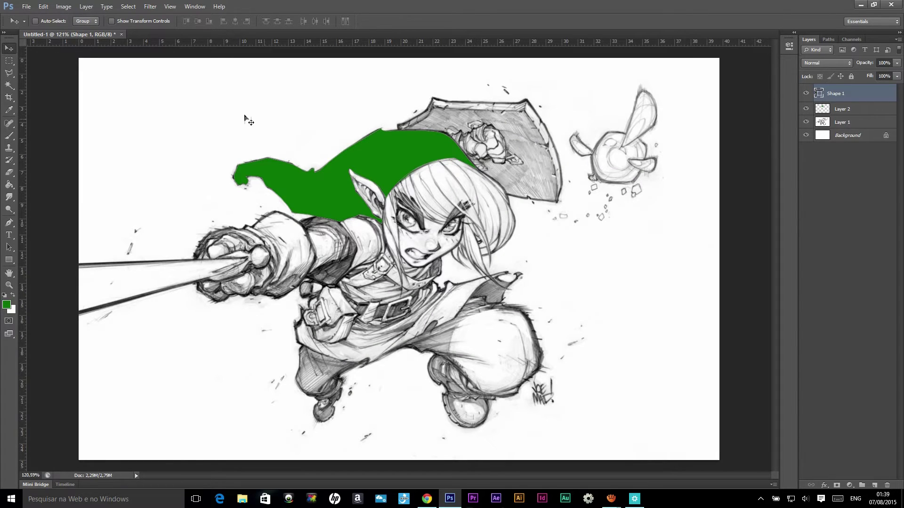
# - Brush over white gaps in the painted hat, then show Shape 1 and hide Layer 2
pyautogui.moveTo(337, 141); pyautogui.dragTo(234, 112)
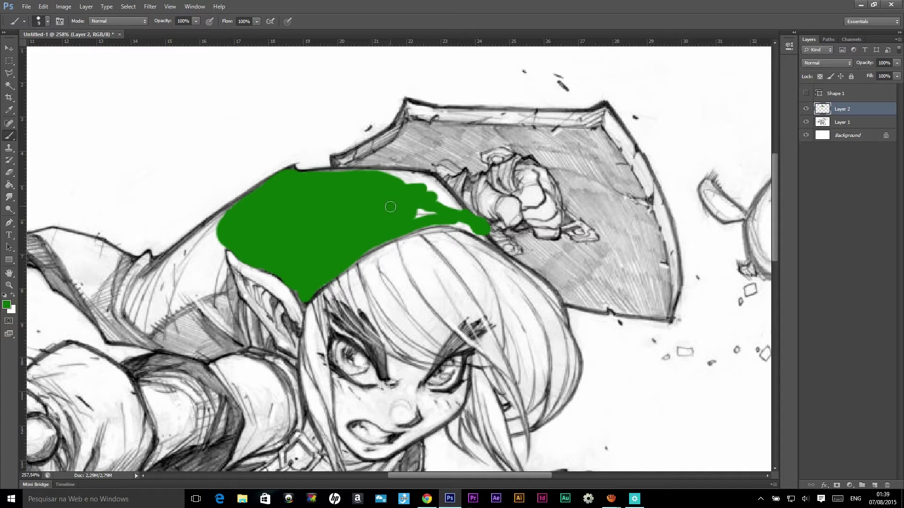
pyautogui.moveTo(373, 211)
pyautogui.mouseDown()
pyautogui.moveTo(454, 205)
pyautogui.moveTo(435, 176)
pyautogui.moveTo(407, 167)
pyautogui.moveTo(340, 171)
pyautogui.moveTo(410, 175)
pyautogui.mouseUp()
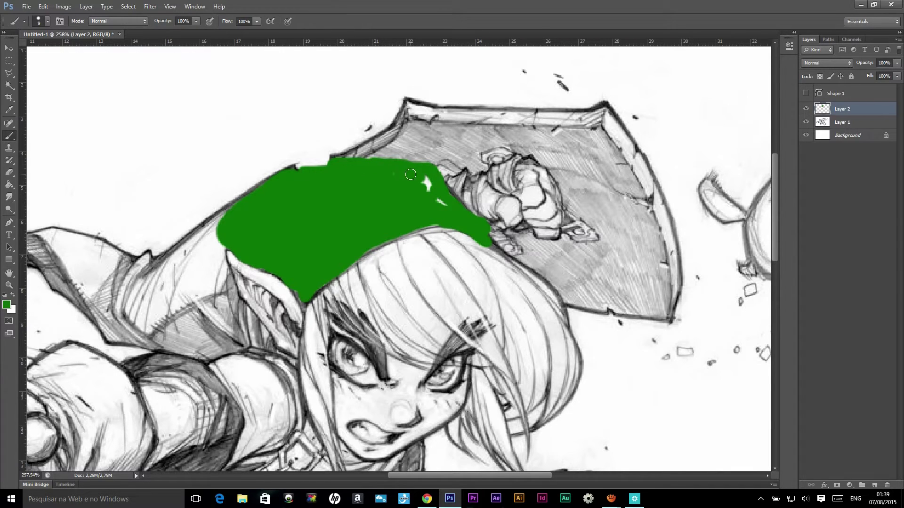
pyautogui.moveTo(298, 186)
pyautogui.mouseDown()
pyautogui.moveTo(291, 163)
pyautogui.moveTo(179, 233)
pyautogui.moveTo(246, 195)
pyautogui.moveTo(224, 216)
pyautogui.mouseUp()
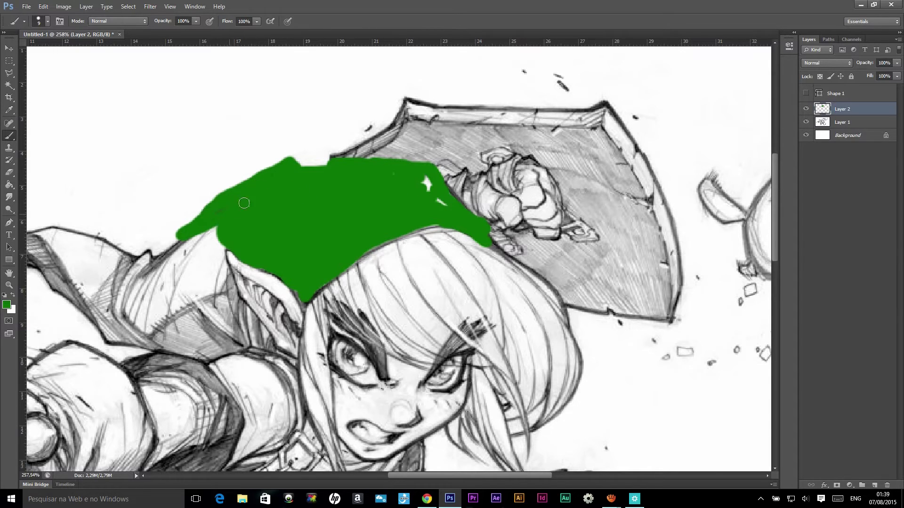
pyautogui.click(806, 93)
pyautogui.click(805, 109)
# - Select Shape 1, test-move the hat and undo it, then bring up its layer context menu
pyautogui.click(842, 93)
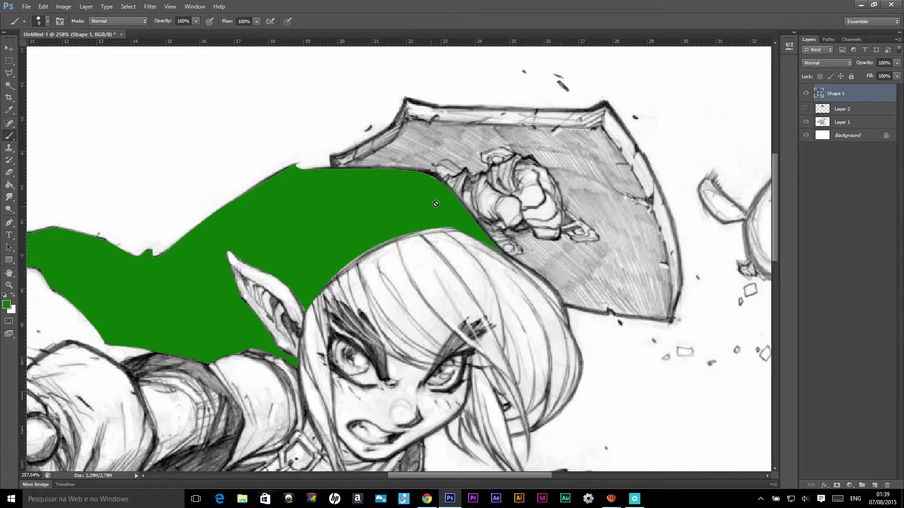
pyautogui.click(822, 108)
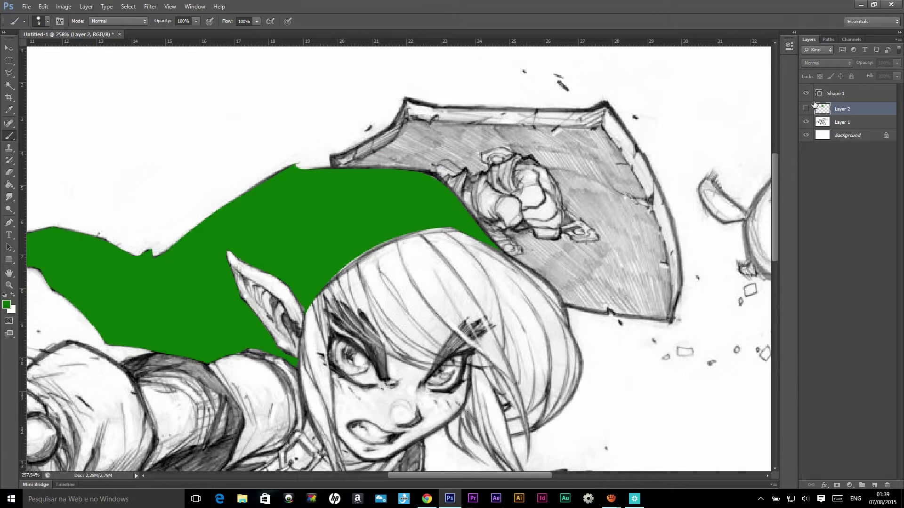
pyautogui.click(853, 94)
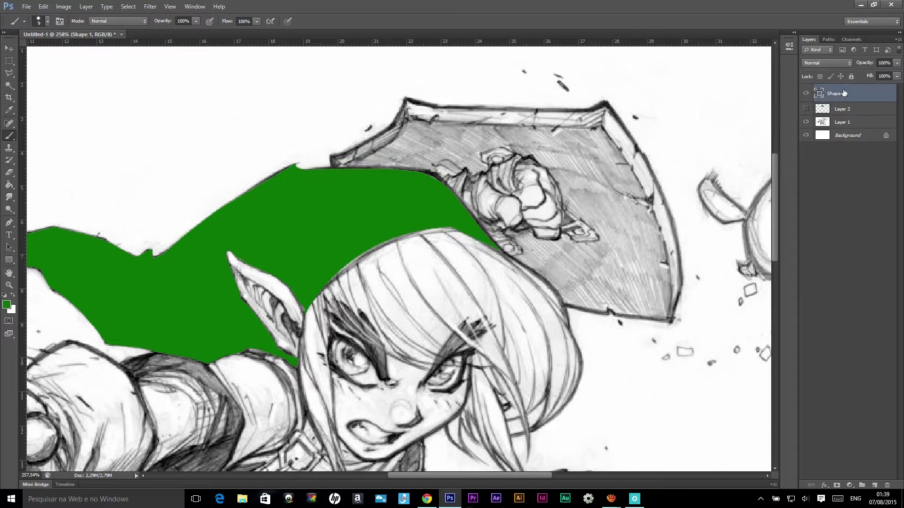
pyautogui.press('v')
pyautogui.moveTo(288, 201); pyautogui.dragTo(294, 161)
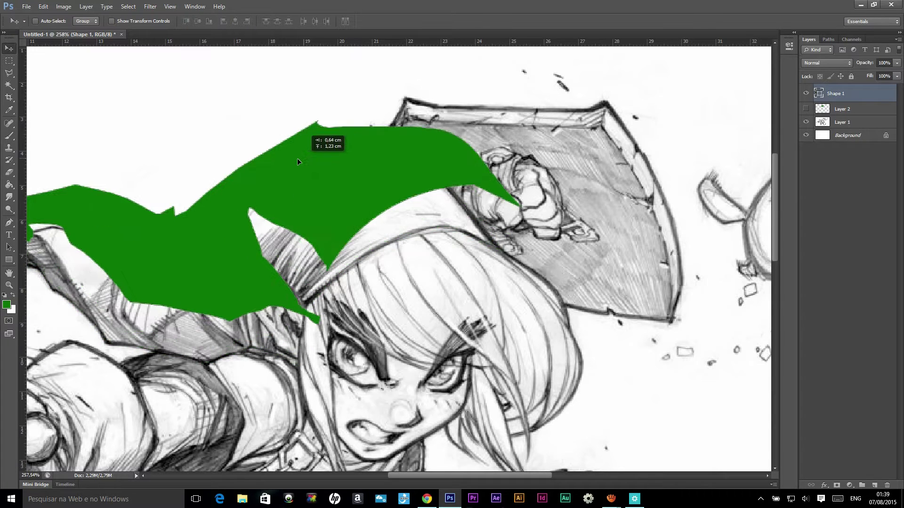
pyautogui.hotkey('ctrl', 'z')
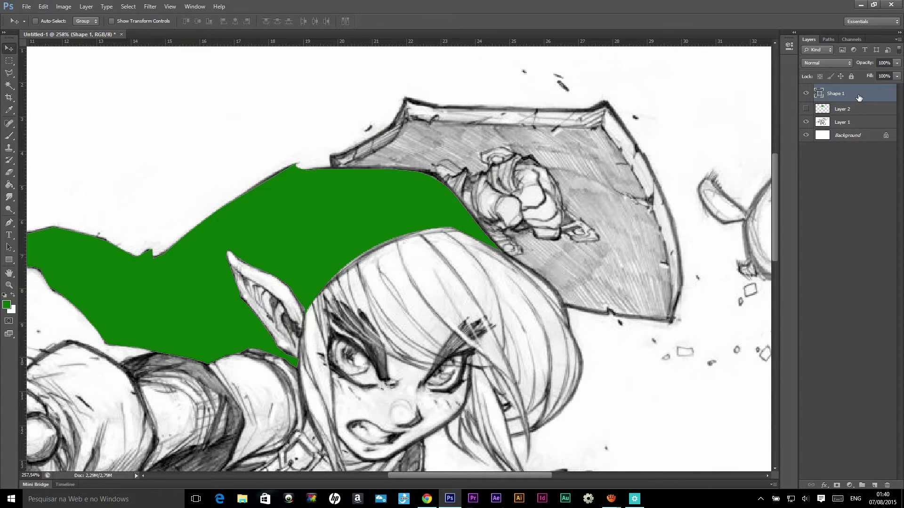
pyautogui.rightClick(859, 98)
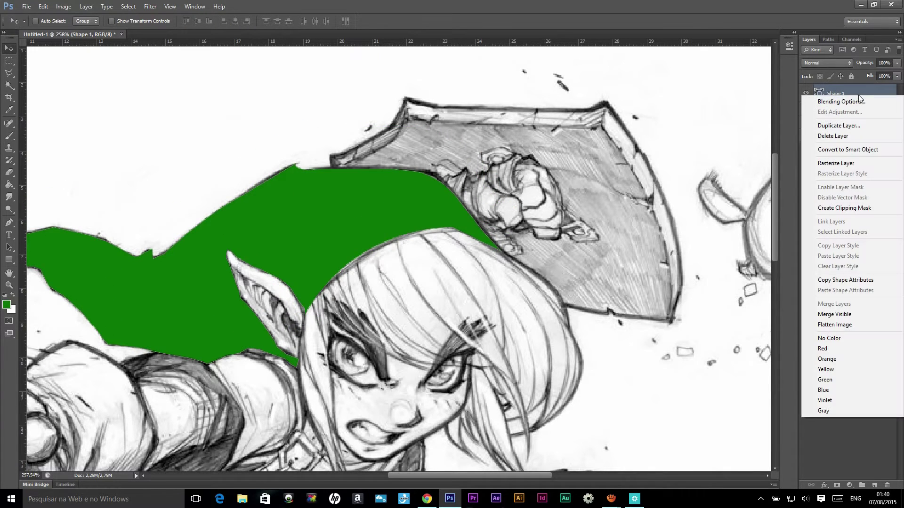
# - Rasterize Shape 1, test erasing a patch, then undo back to the vector shape
pyautogui.click(820, 168)
pyautogui.click(9, 172)
pyautogui.moveTo(371, 228)
pyautogui.mouseDown()
pyautogui.moveTo(353, 240)
pyautogui.moveTo(375, 225)
pyautogui.mouseUp()
pyautogui.hotkey('ctrl', 'z')
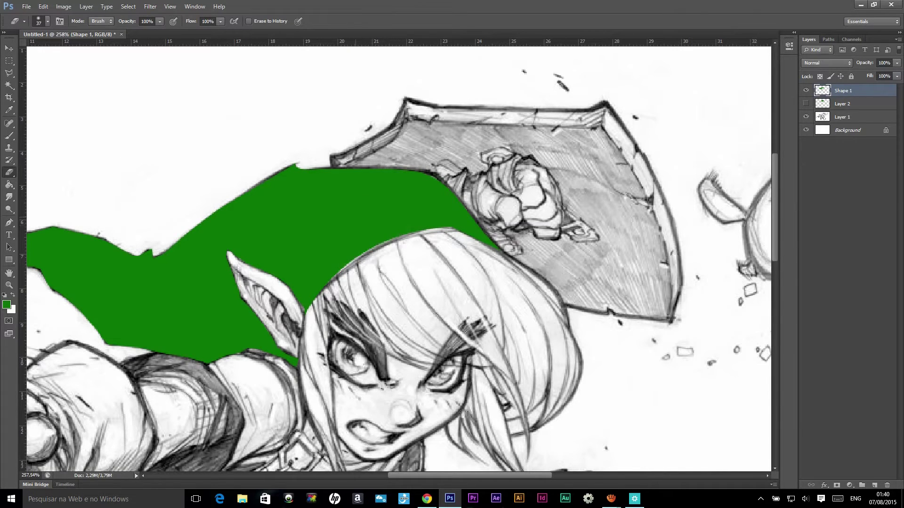
pyautogui.hotkey('ctrl', 'z')
pyautogui.hotkey('ctrl', 'alt', 'z')
pyautogui.hotkey('ctrl', 'alt', 'z')
# - Confirm rasterizing Shape 1 for the Eraser, test an eraser smear, and undo it
pyautogui.click(398, 233)
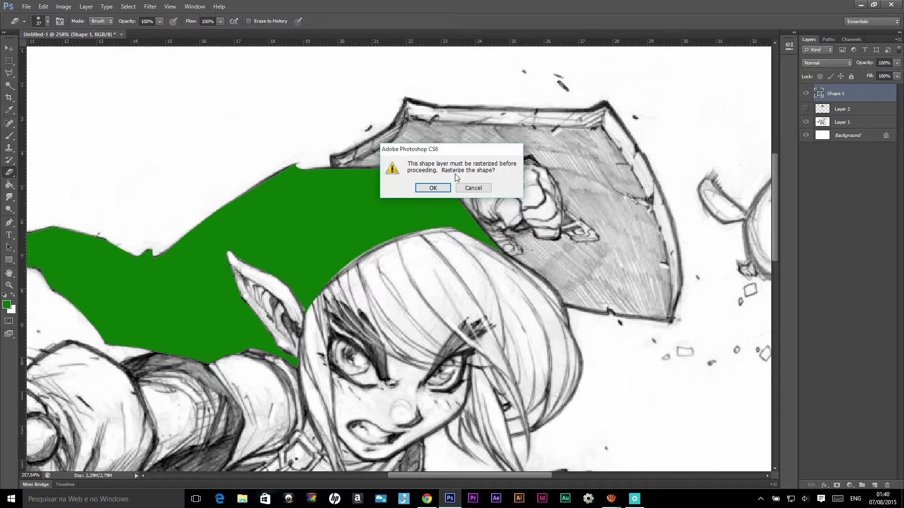
pyautogui.click(433, 188)
pyautogui.moveTo(414, 207)
pyautogui.mouseDown()
pyautogui.moveTo(365, 258)
pyautogui.moveTo(329, 221)
pyautogui.mouseUp()
pyautogui.hotkey('ctrl', 'z')
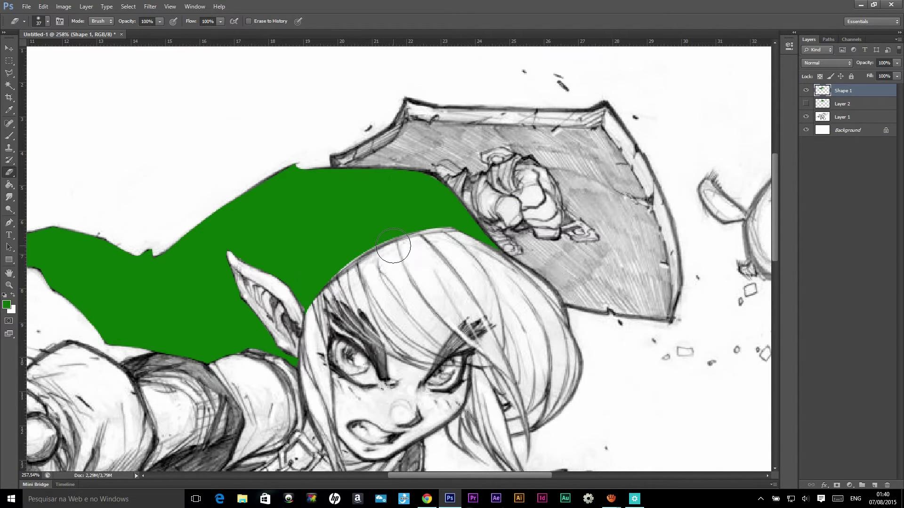
# - Compare the two green hat layers by toggling their visibility, leaving both hidden
pyautogui.click(806, 91)
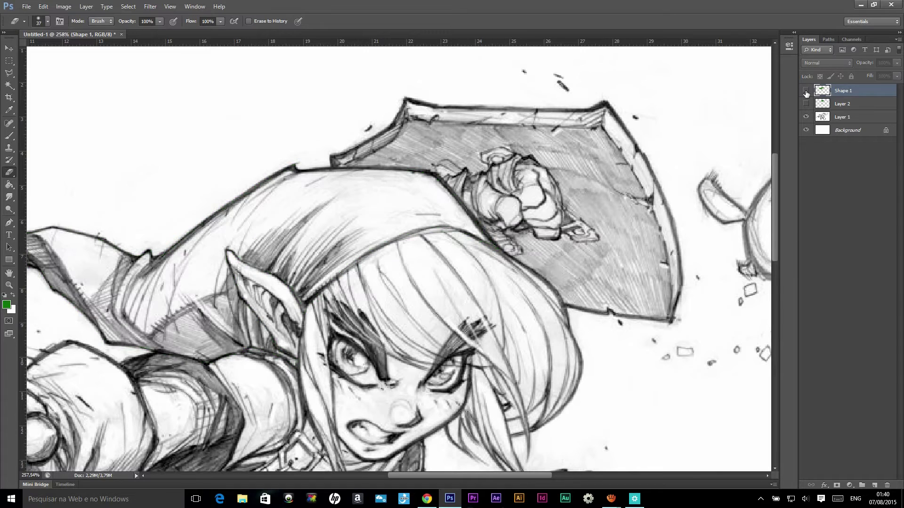
pyautogui.click(805, 103)
pyautogui.click(806, 103)
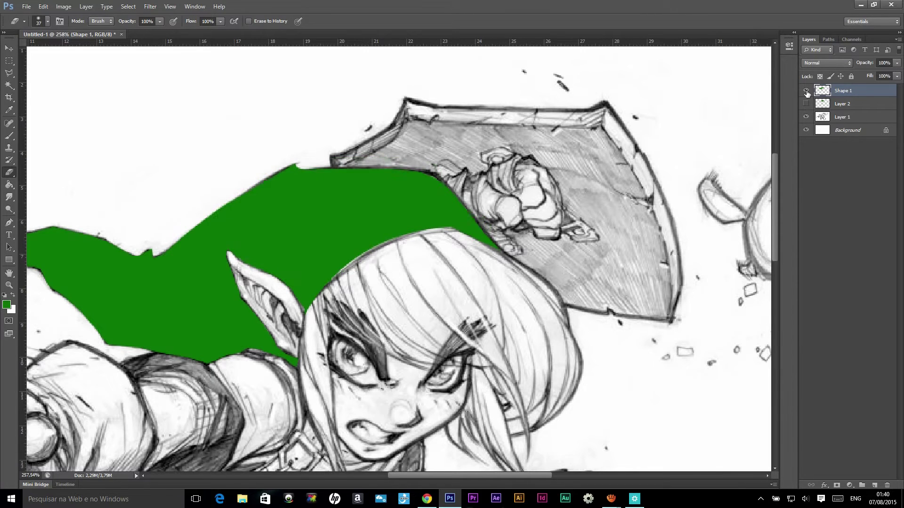
pyautogui.click(805, 90)
pyautogui.click(806, 103)
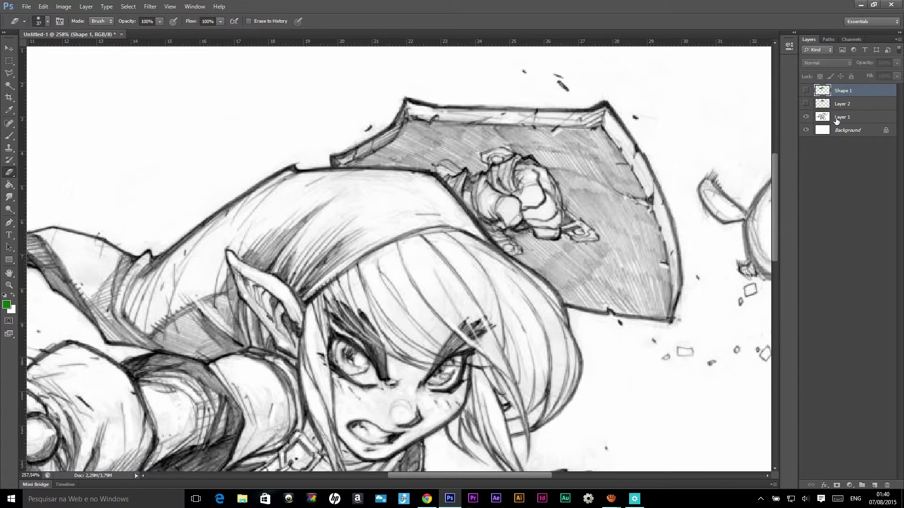
pyautogui.click(805, 91)
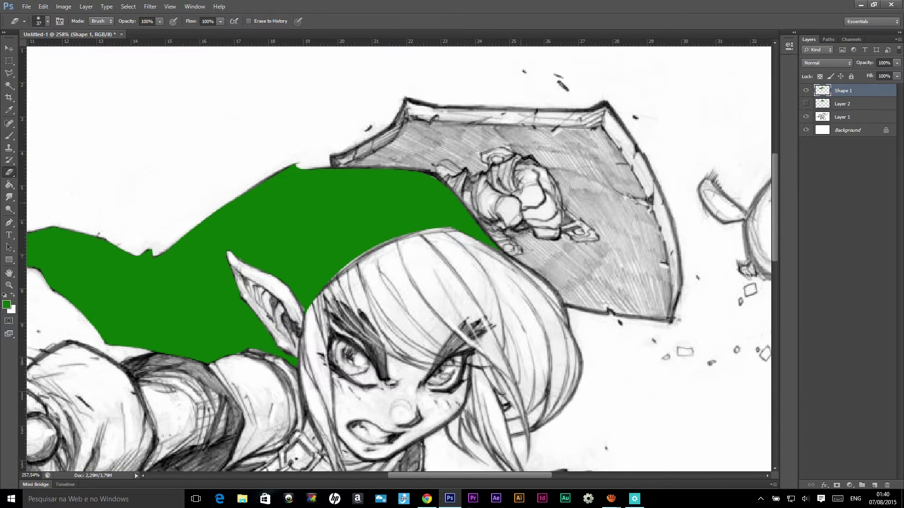
pyautogui.click(806, 90)
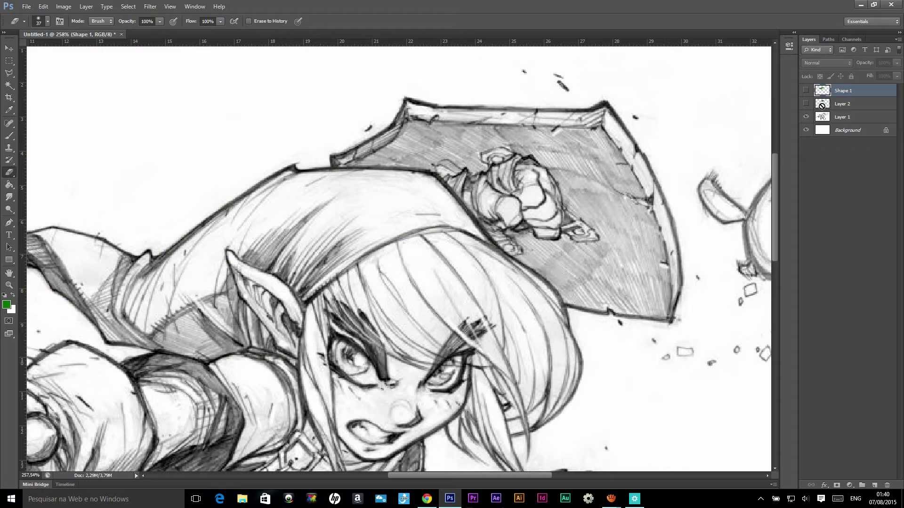
pyautogui.click(805, 90)
# - Make Layer 1 the working layer and fit the whole drawing on screen, slightly zoomed in
pyautogui.click(843, 117)
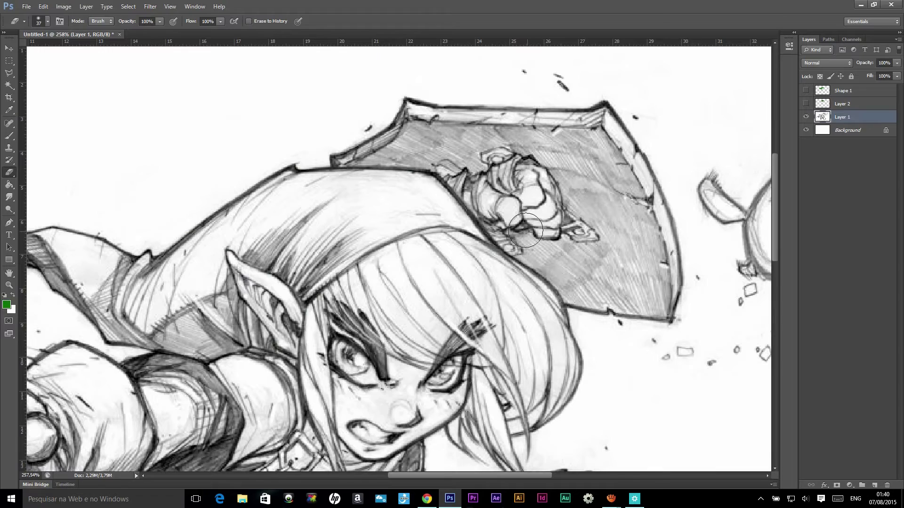
pyautogui.hotkey('ctrl', '0')
pyautogui.hotkey('ctrl', '+')
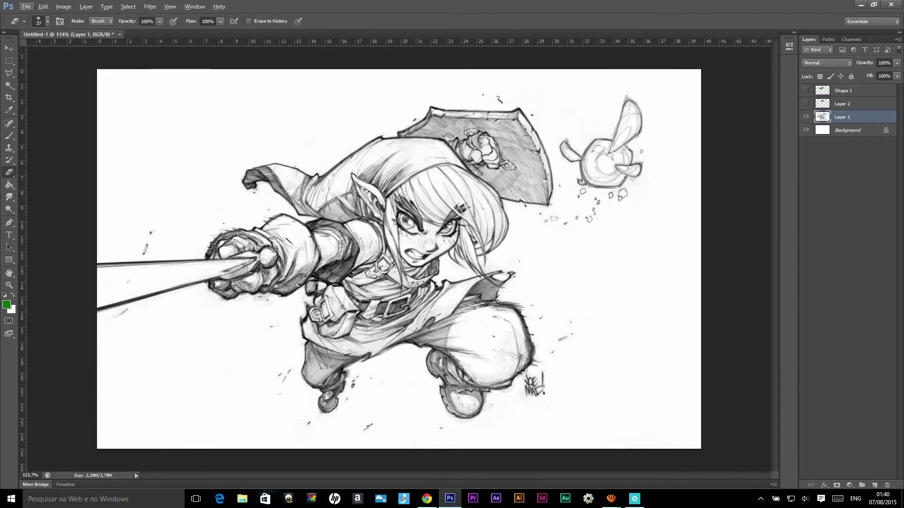
# - Move Layer 1 to the top of the layer stack and toggle the layers' visibility
pyautogui.moveTo(842, 117); pyautogui.dragTo(850, 89)
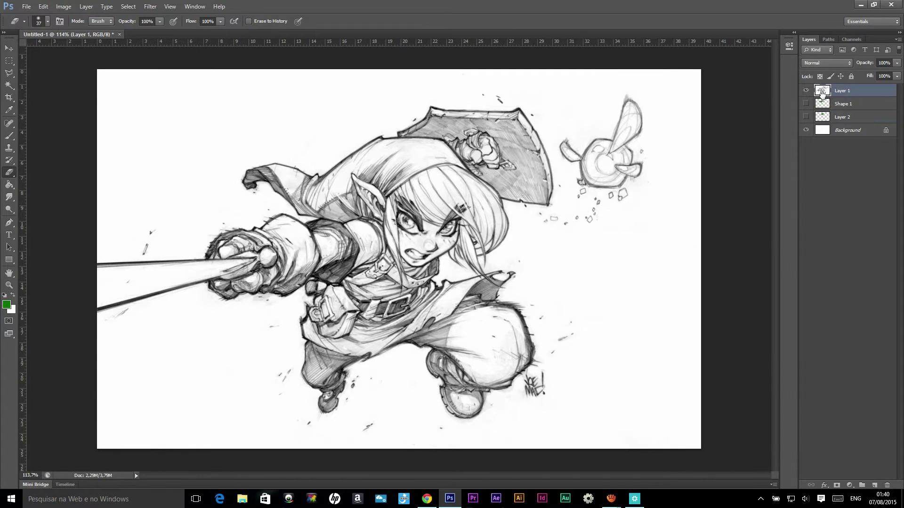
pyautogui.click(805, 91)
pyautogui.click(805, 103)
pyautogui.click(806, 90)
pyautogui.press('v')
pyautogui.moveTo(313, 167)
pyautogui.mouseDown()
pyautogui.moveTo(464, 266)
pyautogui.moveTo(403, 185)
pyautogui.mouseUp()
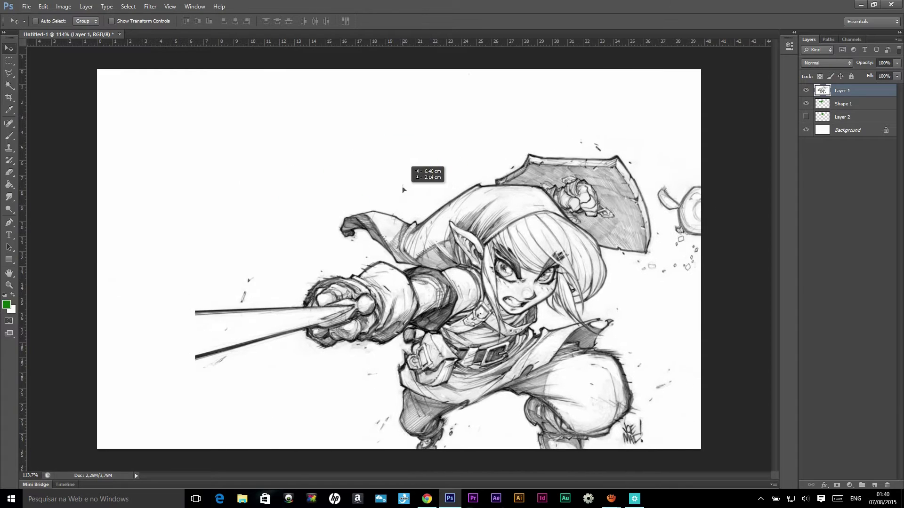
# - Set the Layer 1 sketch's blend mode to Multiply
pyautogui.scroll(2, 405, 186)
pyautogui.scroll(1, 385, 157)
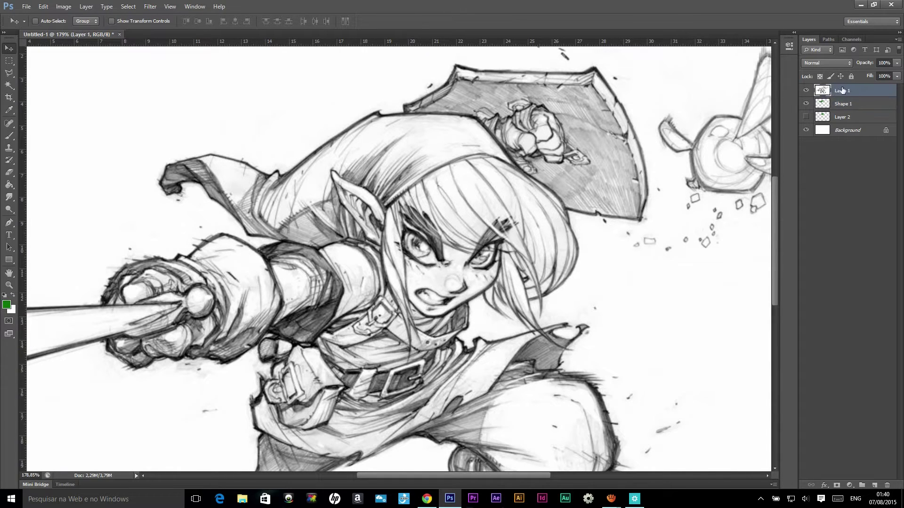
pyautogui.click(808, 63)
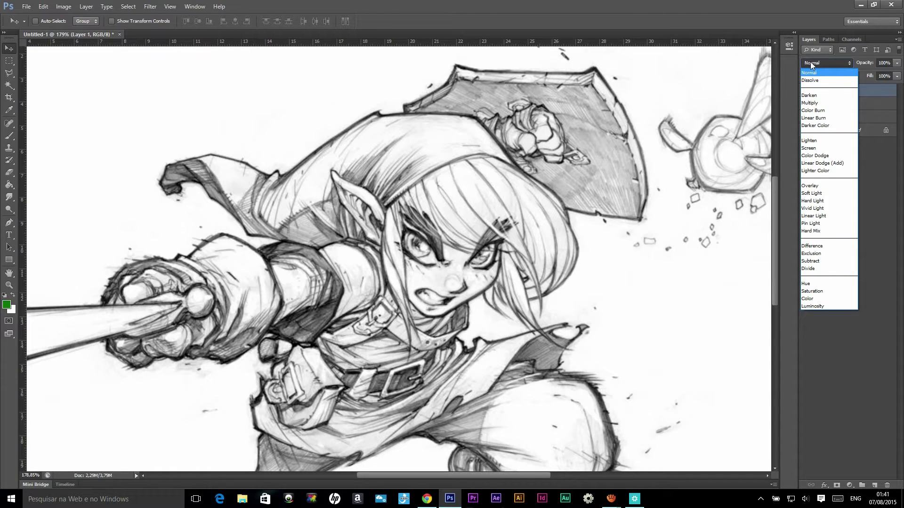
pyautogui.click(823, 103)
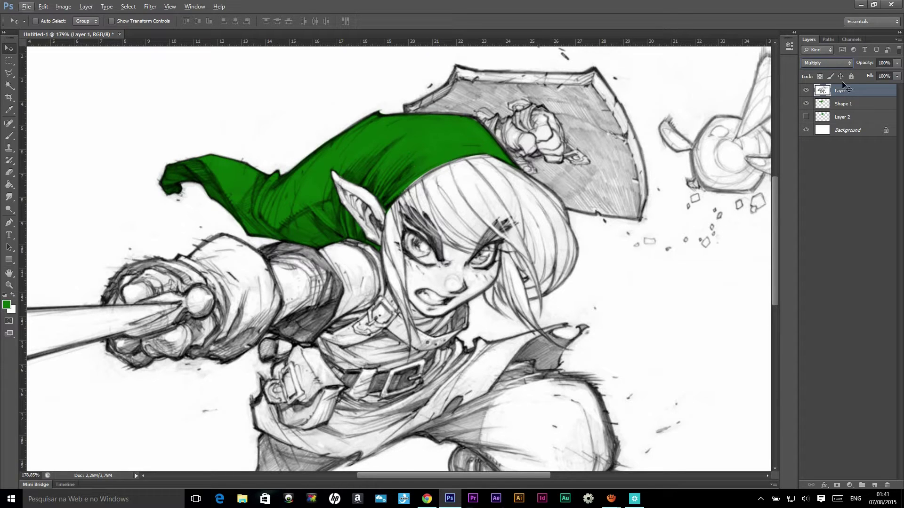
pyautogui.click(826, 63)
pyautogui.press('Escape')
# - Test-move Shape 1 and undo, then hide it and make Layer 2 active
pyautogui.click(835, 104)
pyautogui.moveTo(401, 178)
pyautogui.mouseDown()
pyautogui.moveTo(412, 190)
pyautogui.moveTo(417, 177)
pyautogui.mouseUp()
pyautogui.hotkey('ctrl', 'z')
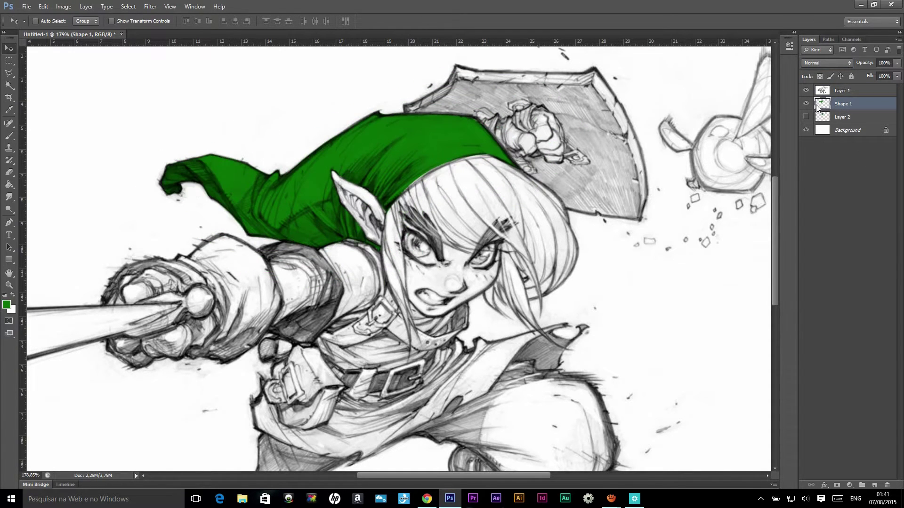
pyautogui.click(805, 104)
pyautogui.click(837, 118)
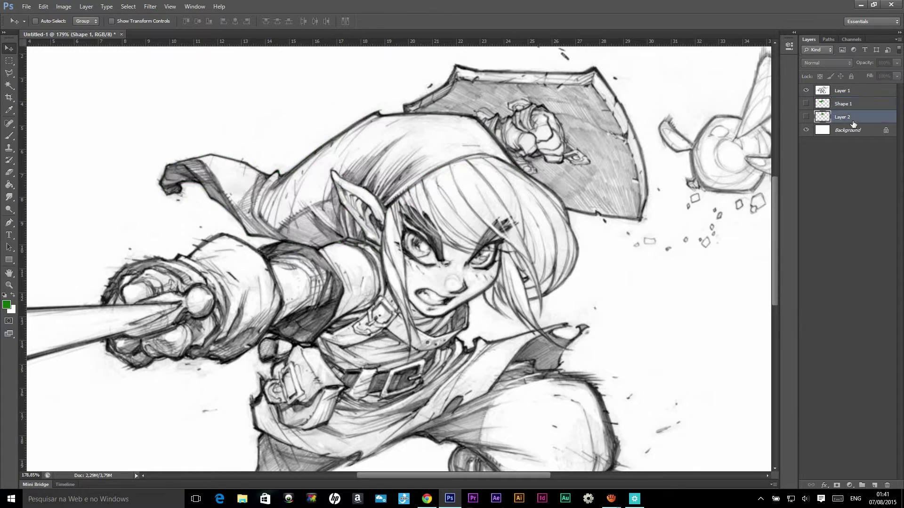
# - Show Layer 2, brush green along the hat's lower-left edge, and erase stray paint with a soft brush
pyautogui.click(806, 117)
pyautogui.click(9, 136)
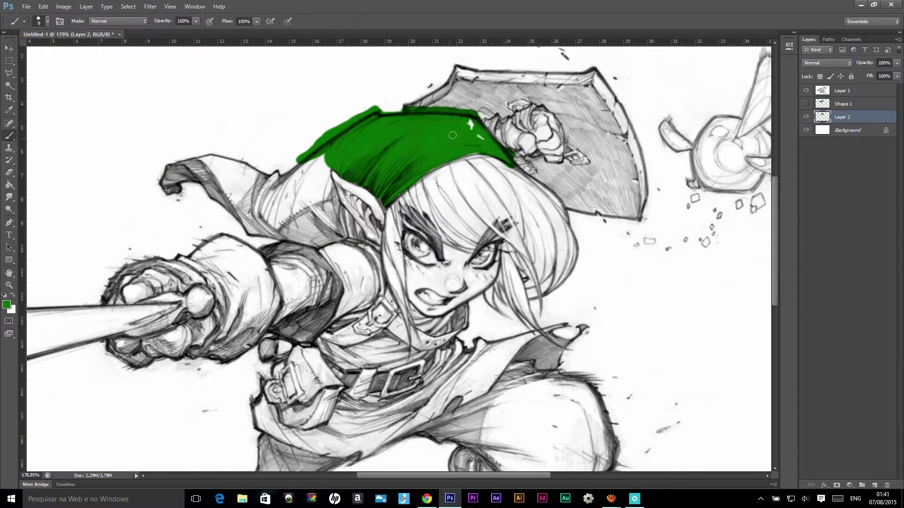
pyautogui.moveTo(390, 116)
pyautogui.mouseDown()
pyautogui.moveTo(265, 182)
pyautogui.moveTo(316, 166)
pyautogui.mouseUp()
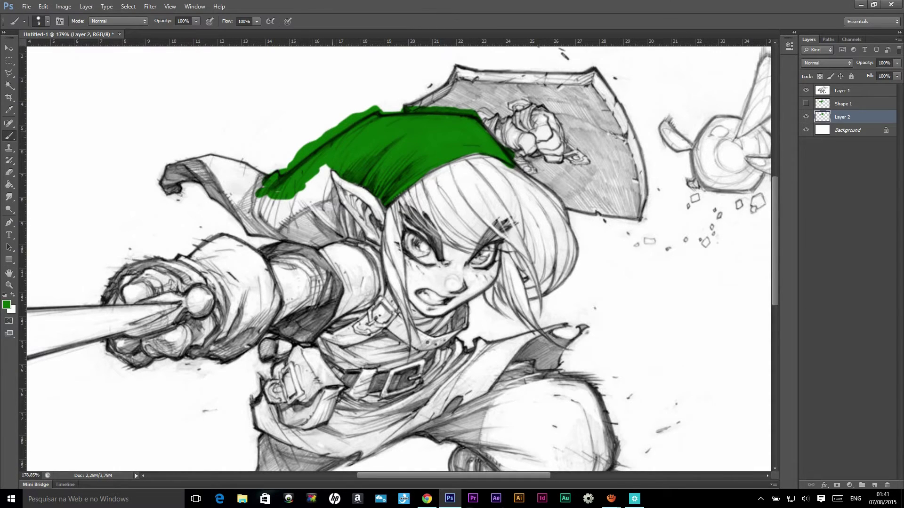
pyautogui.scroll(3, 323, 155)
pyautogui.scroll(3, 322, 155)
pyautogui.click(15, 175)
pyautogui.scroll(2, 293, 111)
pyautogui.moveTo(293, 111)
pyautogui.mouseDown()
pyautogui.moveTo(268, 134)
pyautogui.moveTo(283, 121)
pyautogui.moveTo(277, 127)
pyautogui.mouseUp()
pyautogui.click(44, 21)
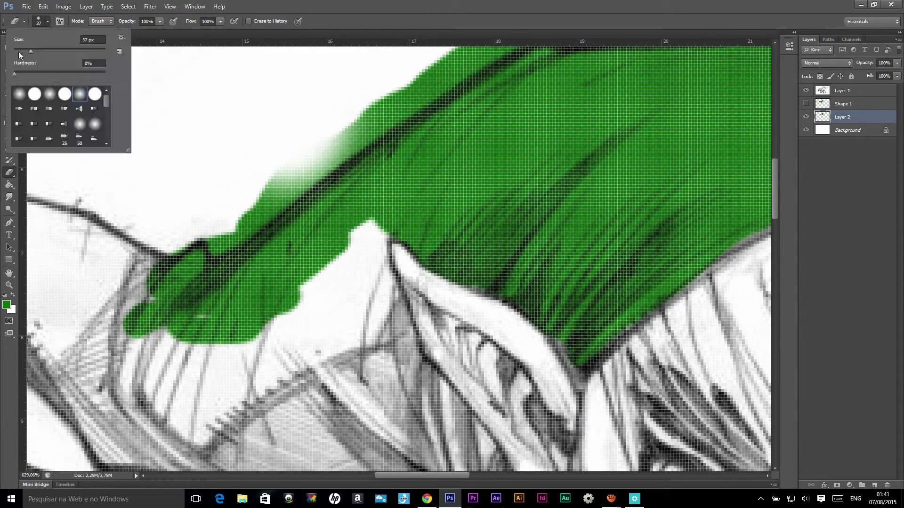
pyautogui.click(34, 96)
pyautogui.click(335, 74)
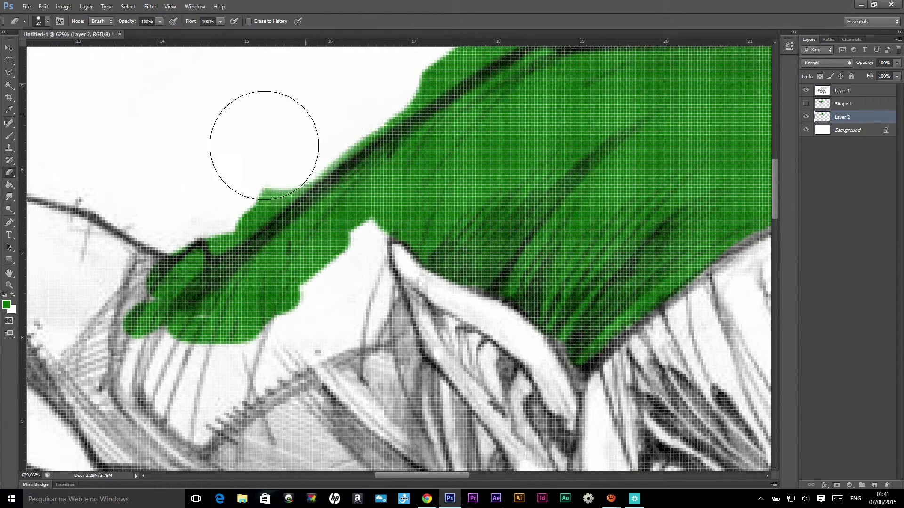
# - Lasso the green overspill outside the hat outline and delete it
pyautogui.click(13, 75)
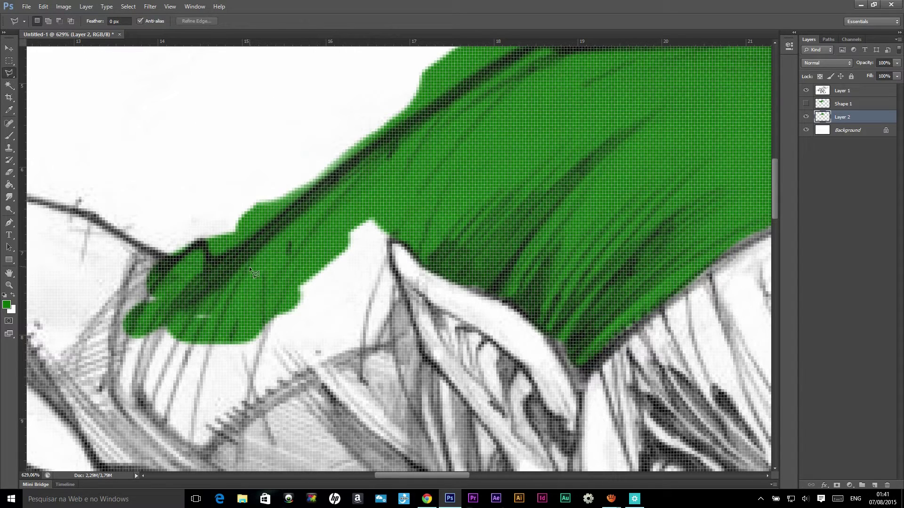
pyautogui.click(190, 250)
pyautogui.click(213, 260)
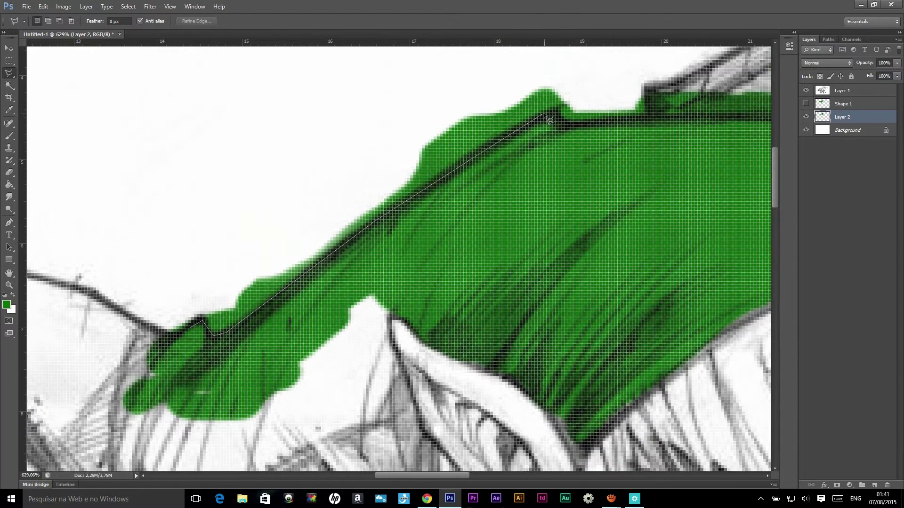
pyautogui.click(548, 114)
pyautogui.click(577, 126)
pyautogui.click(645, 117)
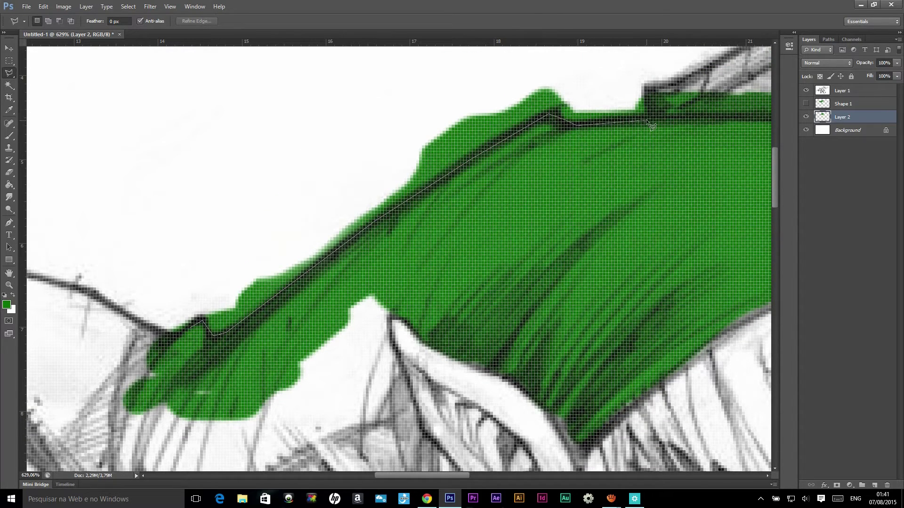
pyautogui.click(628, 65)
pyautogui.click(559, 60)
pyautogui.click(267, 93)
pyautogui.click(160, 141)
pyautogui.click(121, 187)
pyautogui.click(110, 240)
pyautogui.click(140, 322)
pyautogui.click(167, 331)
pyautogui.click(198, 326)
pyautogui.press('Delete')
# - Show Shape 1, hide Layer 2, and clear the selection
pyautogui.scroll(-5, 336, 267)
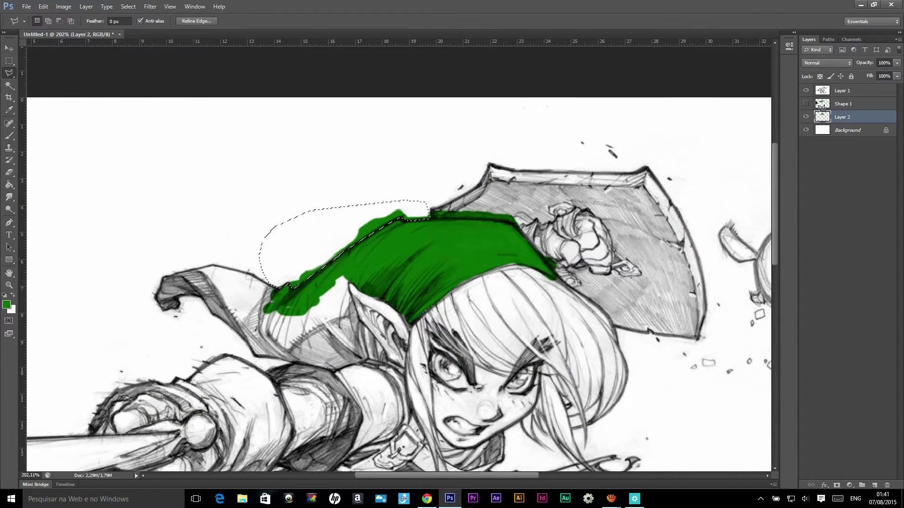
pyautogui.click(806, 104)
pyautogui.click(806, 117)
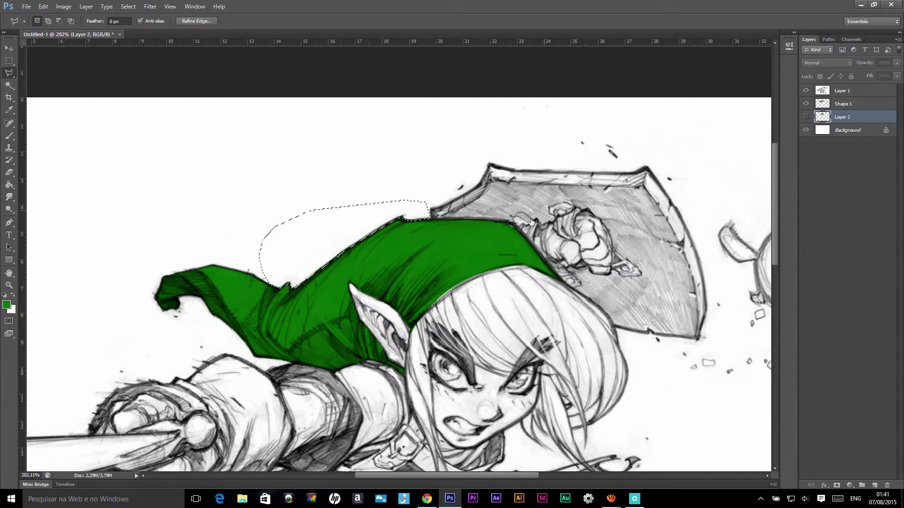
pyautogui.hotkey('ctrl', 'd')
pyautogui.press('v')
pyautogui.scroll(-5, 237, 168)
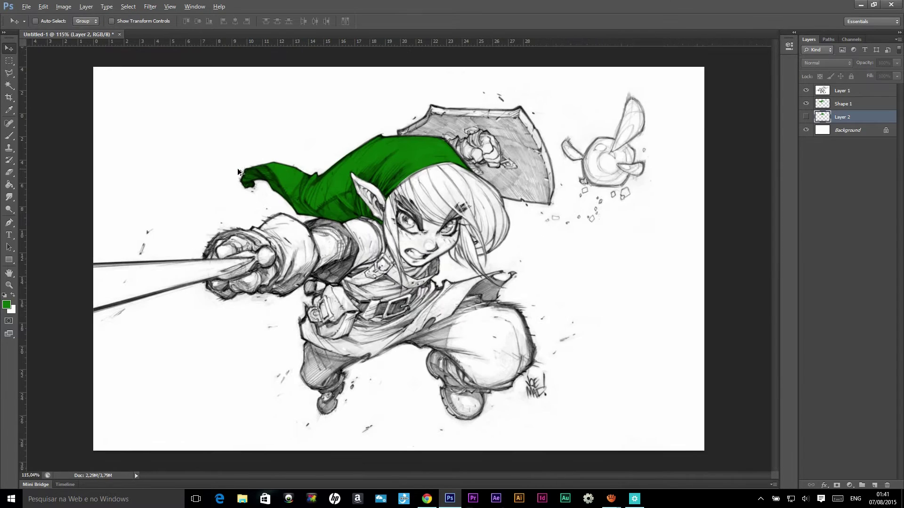
# - Delete the unused hidden Layer 2 by dragging it to the trash
pyautogui.click(842, 91)
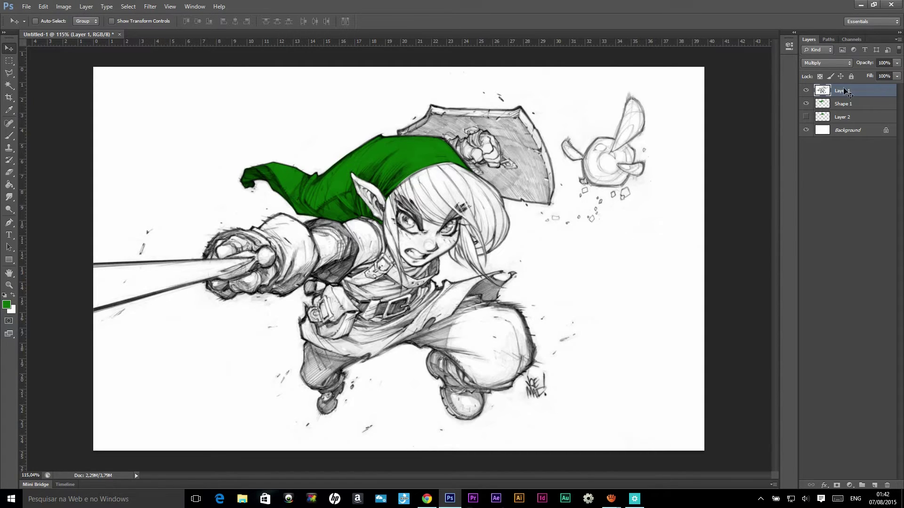
pyautogui.click(849, 108)
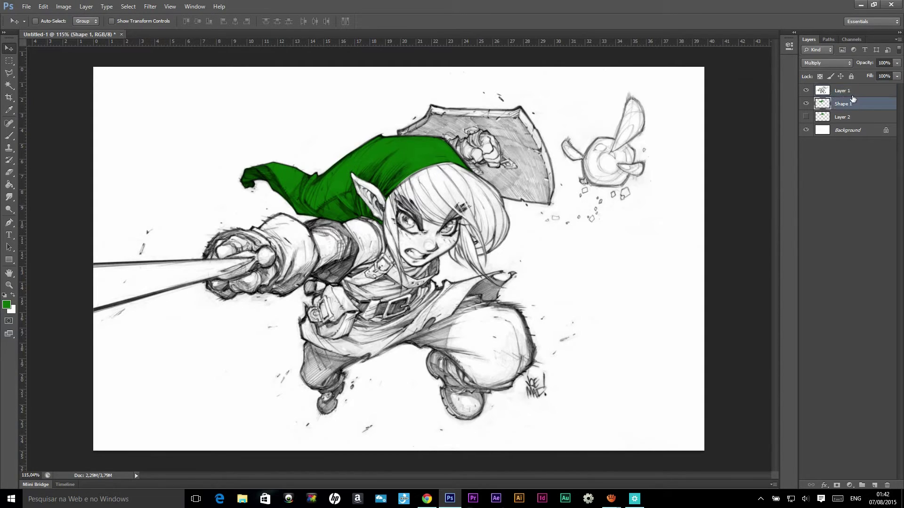
pyautogui.click(848, 93)
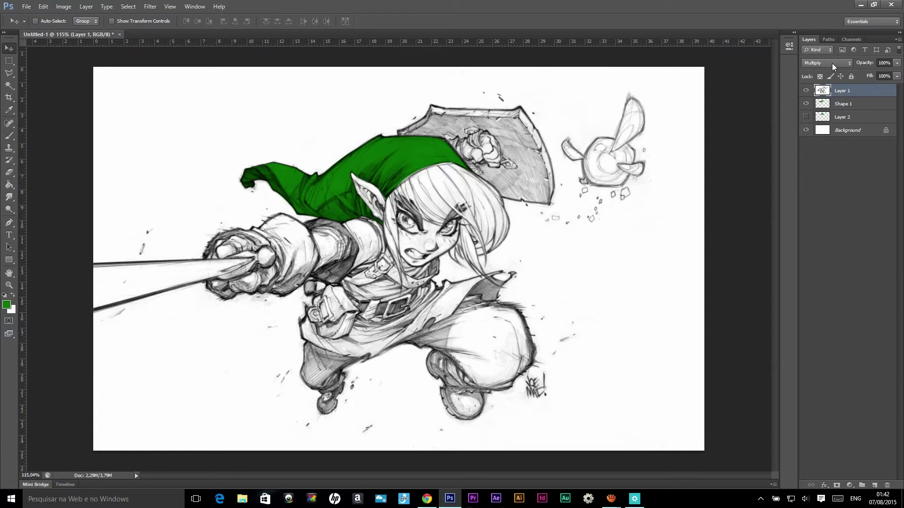
pyautogui.moveTo(866, 117)
pyautogui.mouseDown()
pyautogui.moveTo(886, 127)
pyautogui.moveTo(887, 485)
pyautogui.mouseUp()
pyautogui.scroll(2, 282, 150)
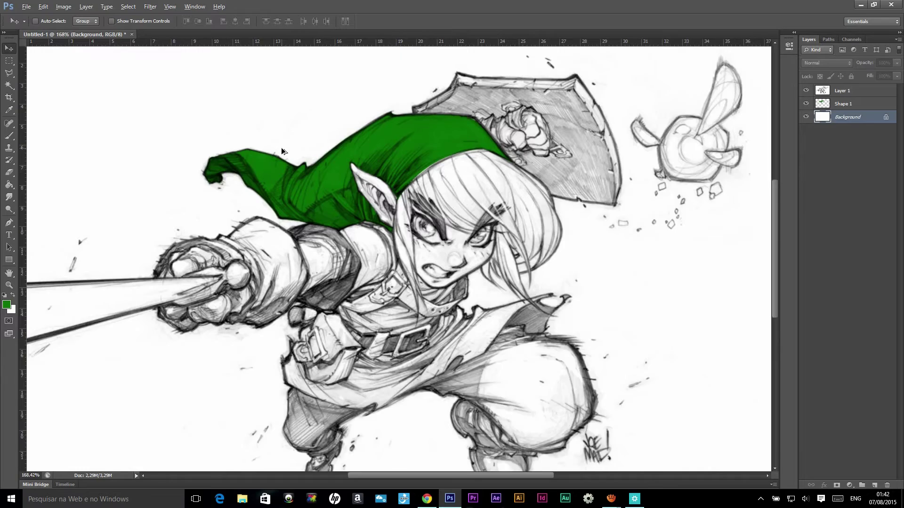
pyautogui.scroll(2, 281, 150)
pyautogui.scroll(-1, 272, 158)
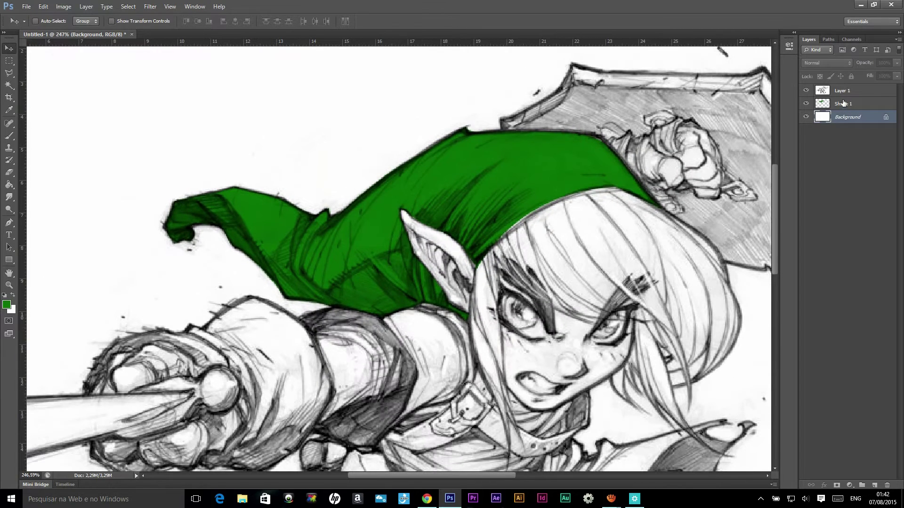
# - Select Shape 1, test-move it and undo, then add a new empty layer above it
pyautogui.click(843, 103)
pyautogui.click(805, 104)
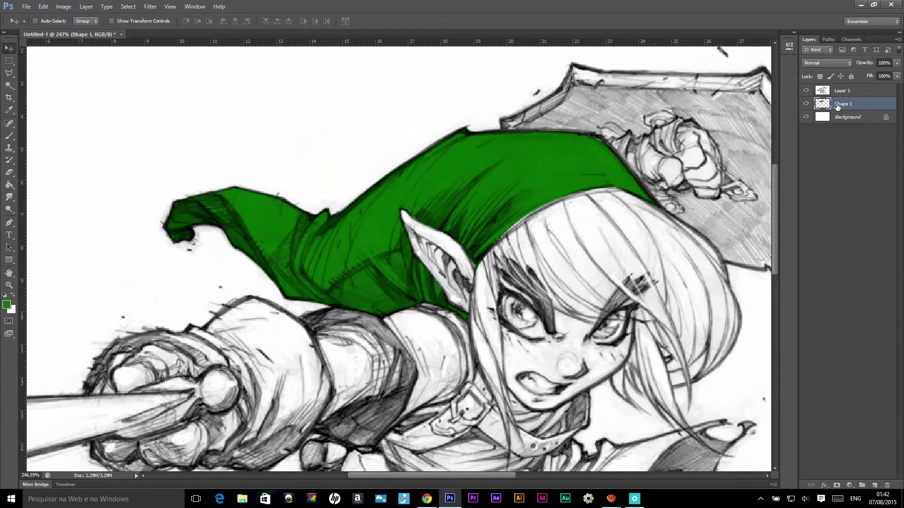
pyautogui.moveTo(400, 190); pyautogui.dragTo(307, 131)
pyautogui.hotkey('ctrl', 'z')
pyautogui.click(874, 486)
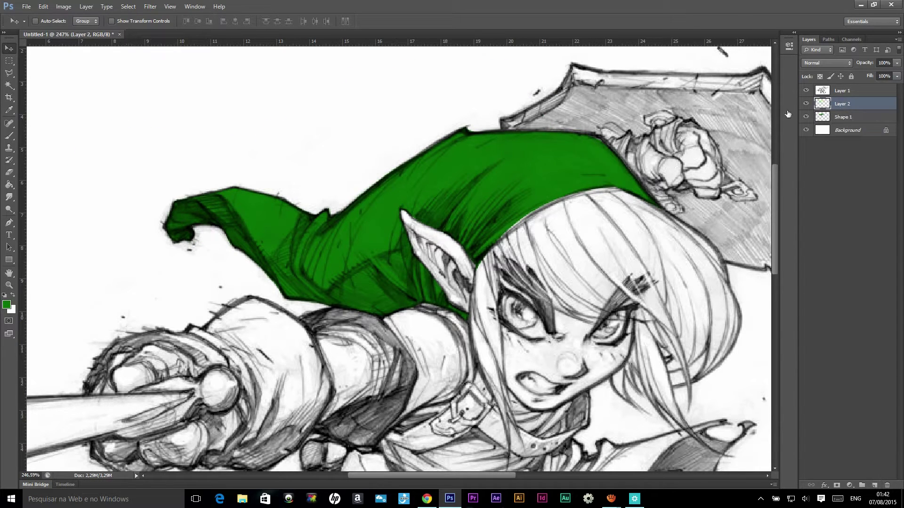
pyautogui.click(9, 136)
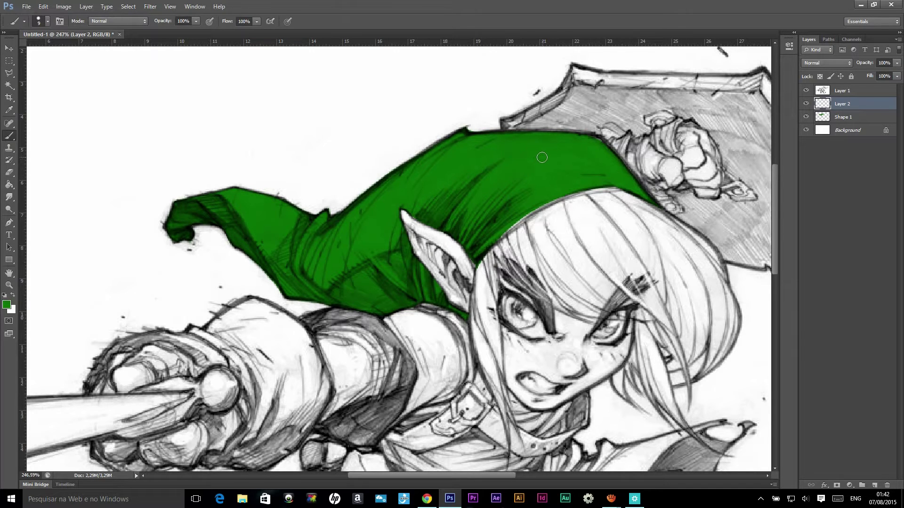
# - Choose a light green foreground colour and brush highlights along the hat's top edge and tip
pyautogui.click(7, 305)
pyautogui.moveTo(761, 143); pyautogui.dragTo(748, 117)
pyautogui.click(899, 105)
pyautogui.moveTo(613, 143); pyautogui.dragTo(580, 136)
pyautogui.moveTo(603, 166)
pyautogui.mouseDown()
pyautogui.moveTo(541, 165)
pyautogui.moveTo(534, 150)
pyautogui.moveTo(492, 164)
pyautogui.mouseUp()
pyautogui.moveTo(546, 139)
pyautogui.mouseDown()
pyautogui.moveTo(579, 137)
pyautogui.moveTo(443, 138)
pyautogui.moveTo(402, 162)
pyautogui.moveTo(500, 138)
pyautogui.moveTo(469, 160)
pyautogui.moveTo(496, 160)
pyautogui.mouseUp()
pyautogui.moveTo(574, 146); pyautogui.dragTo(607, 142)
pyautogui.moveTo(269, 204)
pyautogui.mouseDown()
pyautogui.moveTo(229, 188)
pyautogui.moveTo(261, 207)
pyautogui.moveTo(260, 220)
pyautogui.moveTo(281, 194)
pyautogui.mouseUp()
# - Add more light-green highlight strokes across the middle and top of the hat
pyautogui.scroll(-2, 327, 215)
pyautogui.moveTo(367, 212); pyautogui.dragTo(341, 258)
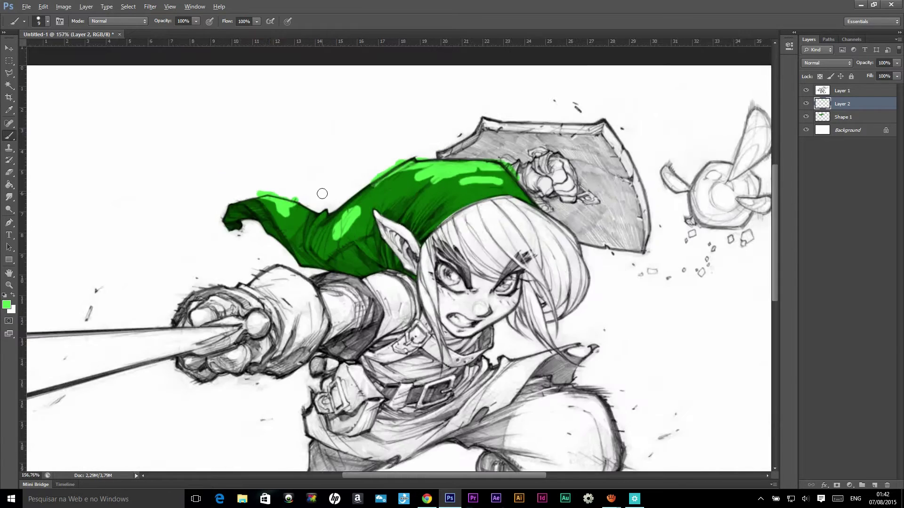
pyautogui.scroll(-3, 322, 193)
pyautogui.scroll(2, 455, 131)
pyautogui.moveTo(478, 148); pyautogui.dragTo(464, 142)
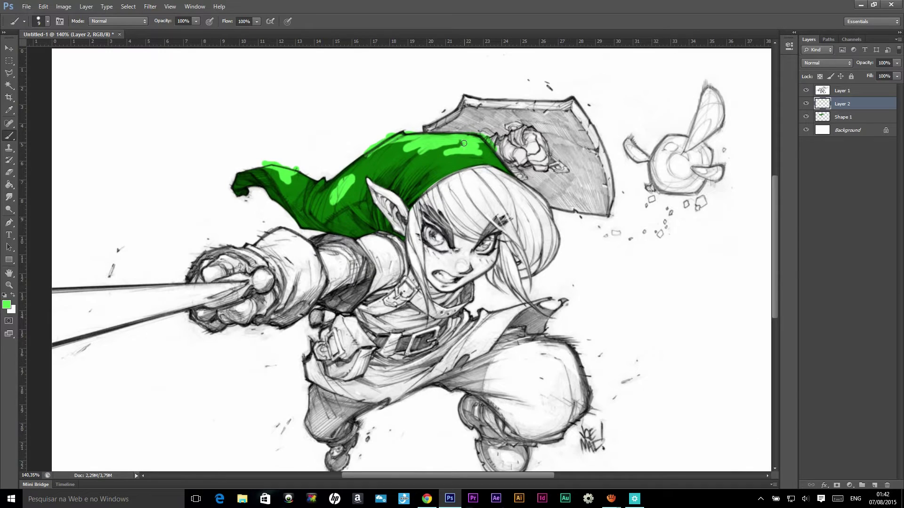
pyautogui.click(149, 7)
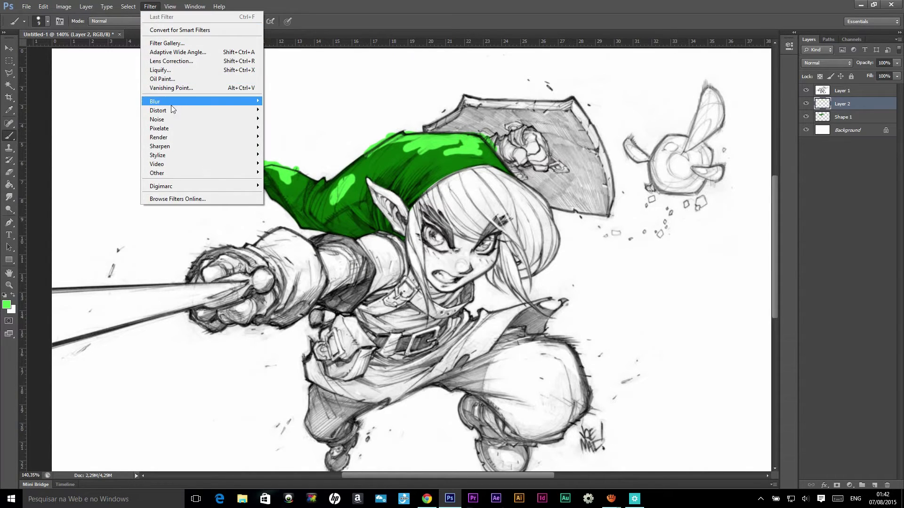
pyautogui.moveTo(198, 100)
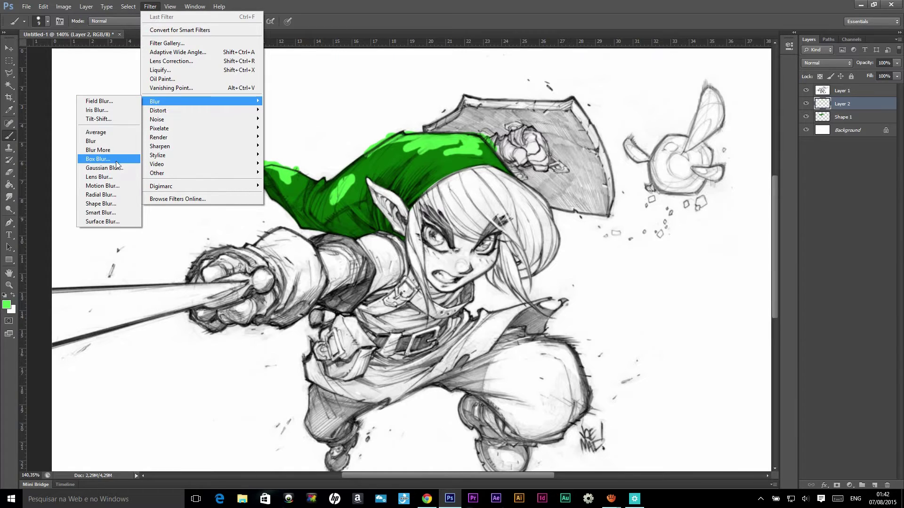
# - Blur the Layer 2 hat highlights with a Gaussian Blur of radius 22,3 pixels
pyautogui.click(114, 169)
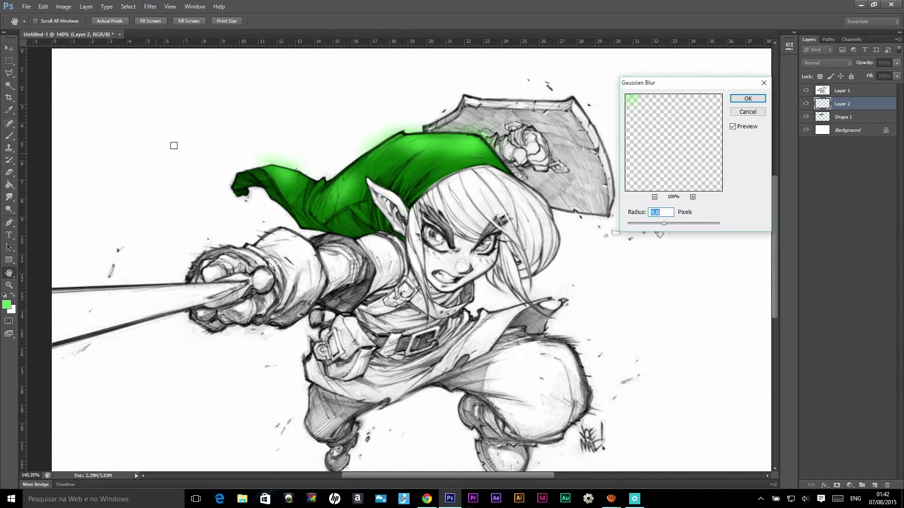
pyautogui.moveTo(665, 225); pyautogui.dragTo(665, 225)
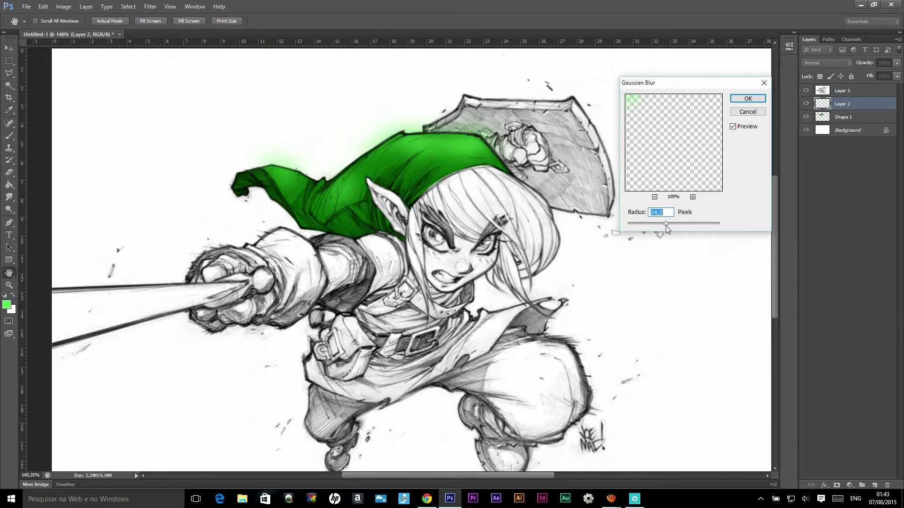
pyautogui.click(747, 99)
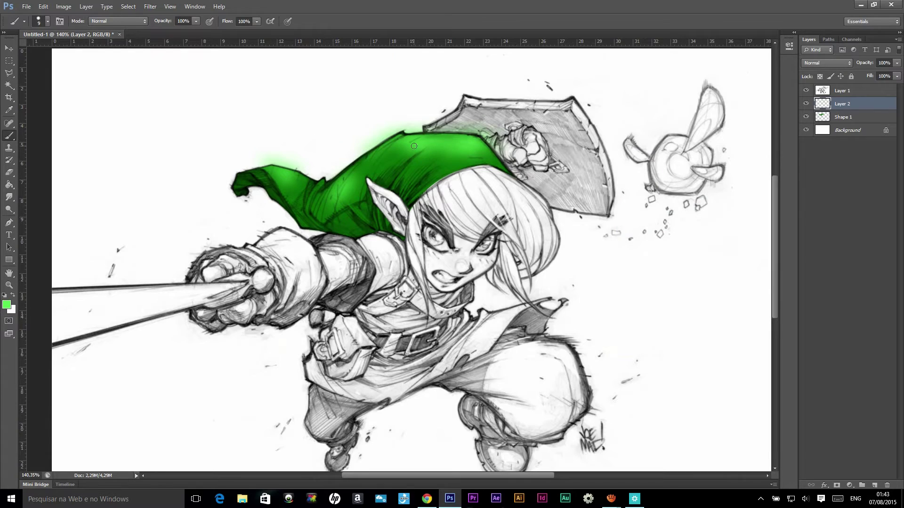
pyautogui.moveTo(396, 119); pyautogui.dragTo(449, 154)
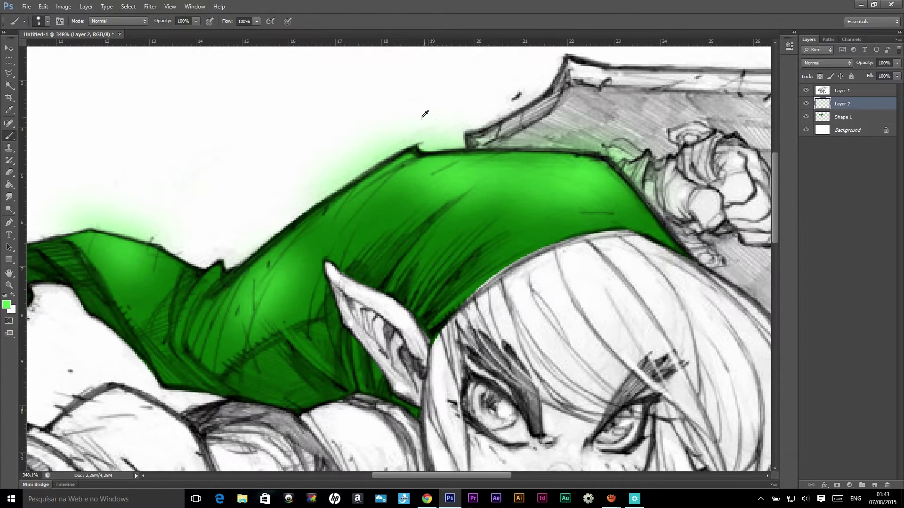
# - Select Shape 1, toggle its visibility, and test-move the hat then undo
pyautogui.scroll(-3, 390, 133)
pyautogui.click(852, 117)
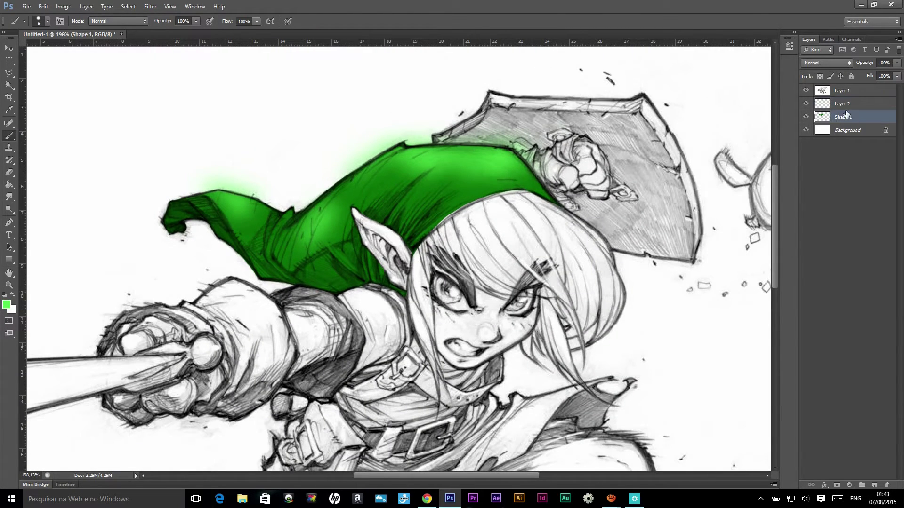
pyautogui.click(805, 117)
pyautogui.press('v')
pyautogui.moveTo(387, 227); pyautogui.dragTo(351, 146)
pyautogui.hotkey('ctrl', 'z')
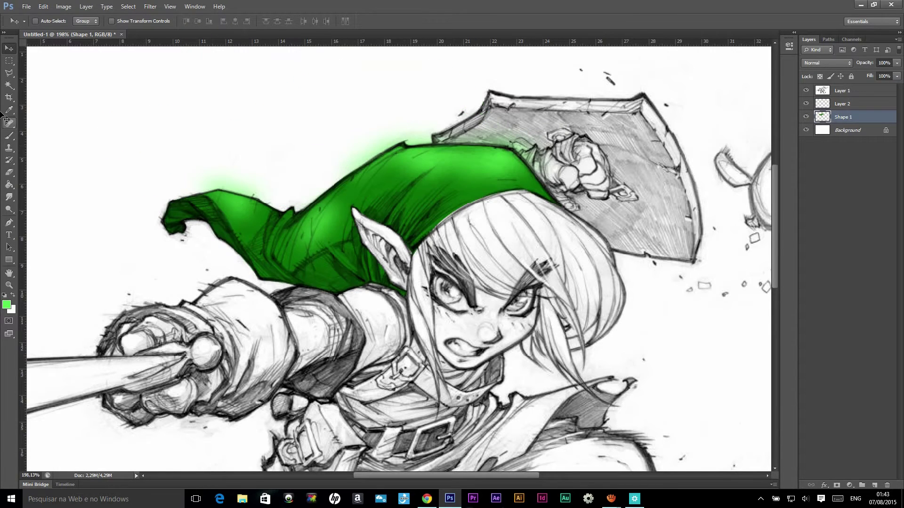
# - Magic Wand the hat, then on Layer 2 delete everything outside it and deselect
pyautogui.click(10, 85)
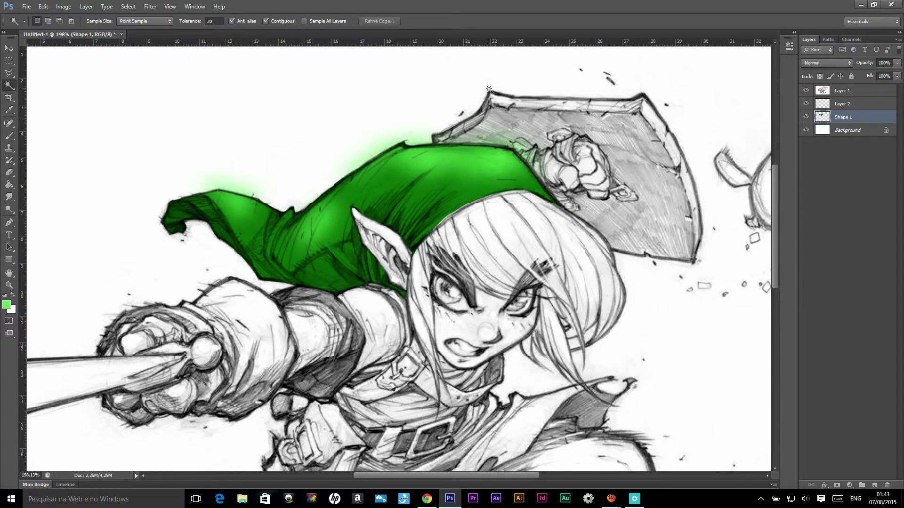
pyautogui.click(588, 102)
pyautogui.click(844, 104)
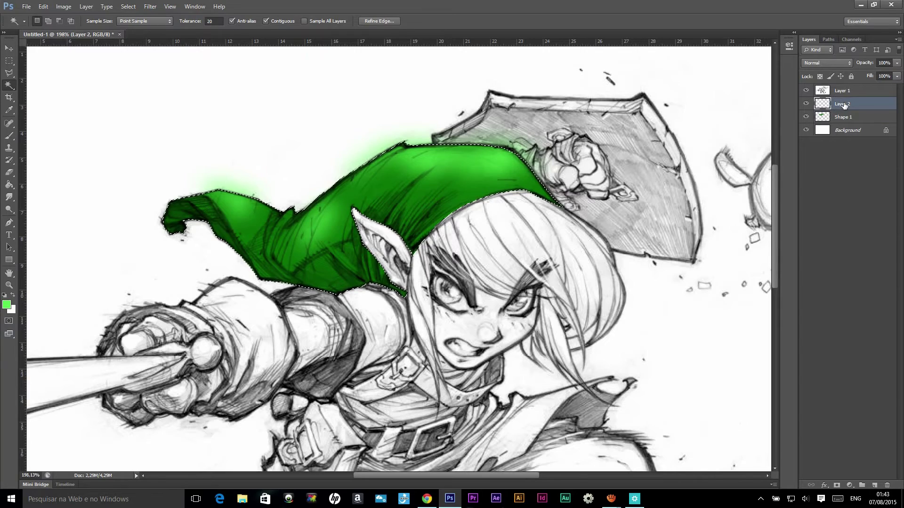
pyautogui.hotkey('ctrl', 'shift', 'i')
pyautogui.press('Delete')
pyautogui.hotkey('ctrl', 'shift', 'i')
pyautogui.hotkey('ctrl', 'd')
pyautogui.scroll(-5, 423, 188)
pyautogui.scroll(5, 368, 207)
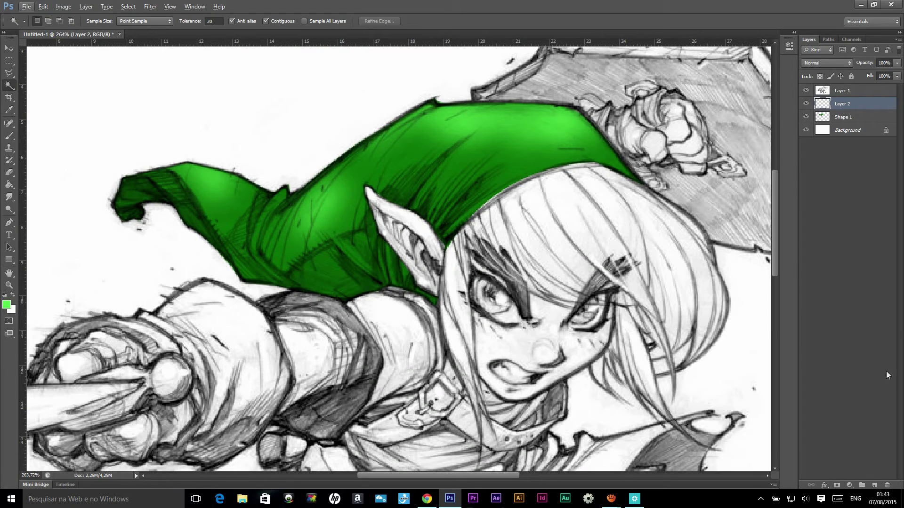
# - Add Layer 3 and set the brush colour to dark green 064204
pyautogui.click(874, 485)
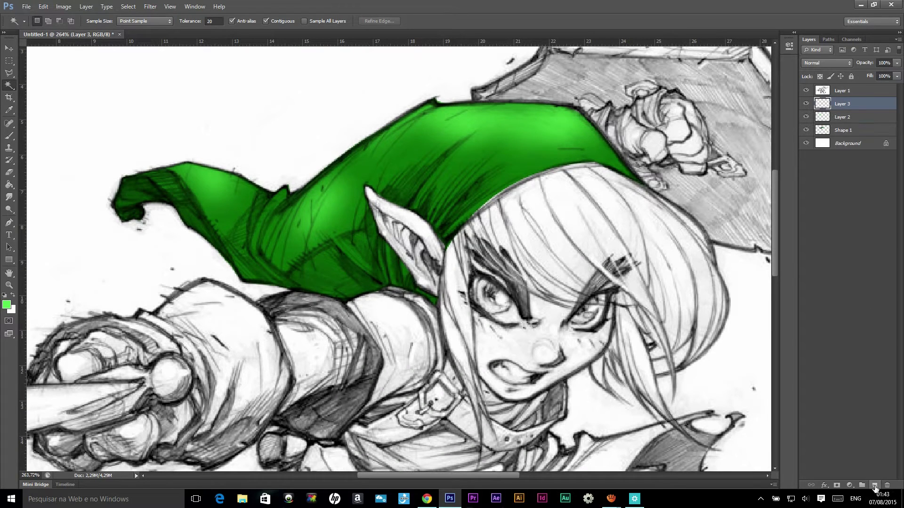
pyautogui.click(10, 136)
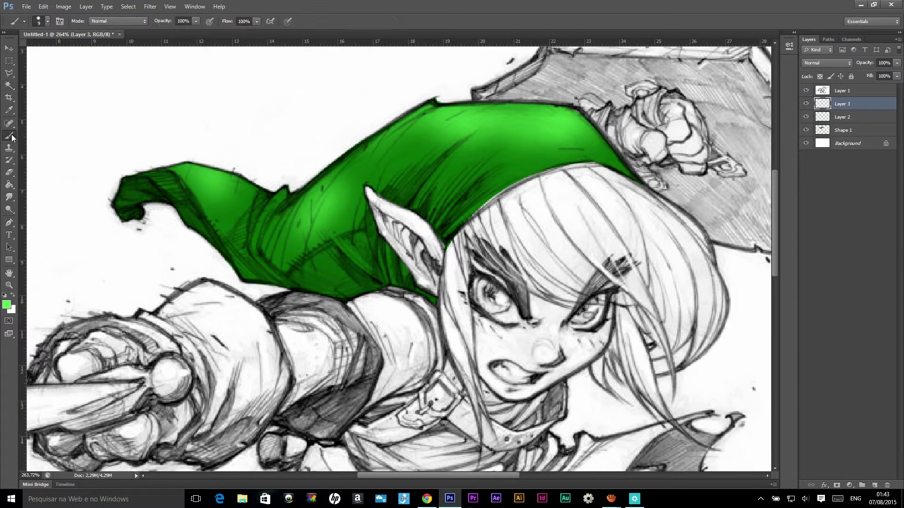
pyautogui.keyDown('alt'); pyautogui.click(396, 165); pyautogui.keyUp('alt')
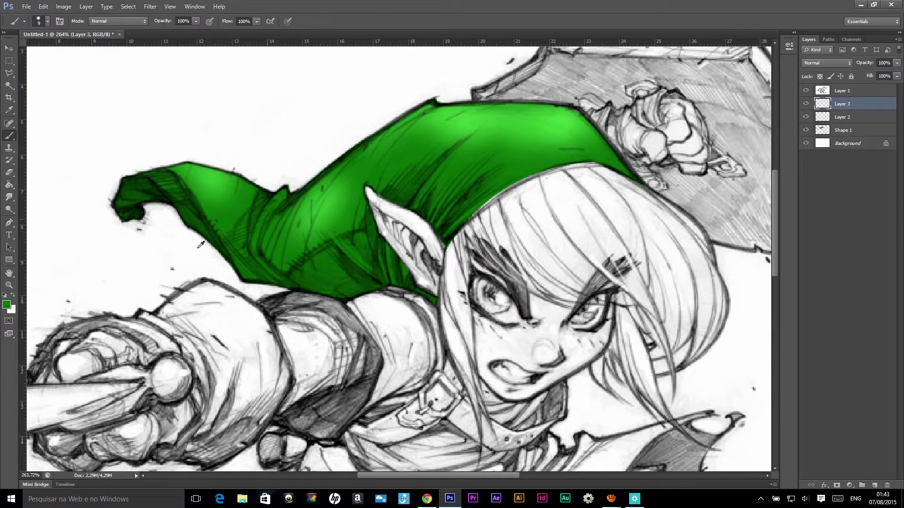
pyautogui.click(7, 306)
pyautogui.moveTo(782, 181); pyautogui.dragTo(781, 199)
pyautogui.click(879, 103)
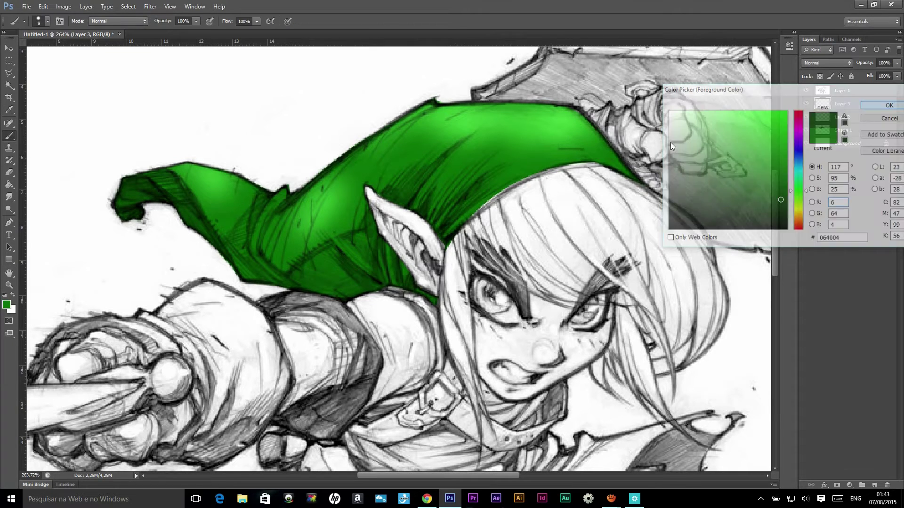
# - Paint dark-green shading along the hat's lower edge, then pick an even darker green
pyautogui.moveTo(446, 240)
pyautogui.mouseDown()
pyautogui.moveTo(417, 207)
pyautogui.moveTo(386, 195)
pyautogui.moveTo(443, 235)
pyautogui.moveTo(374, 188)
pyautogui.mouseUp()
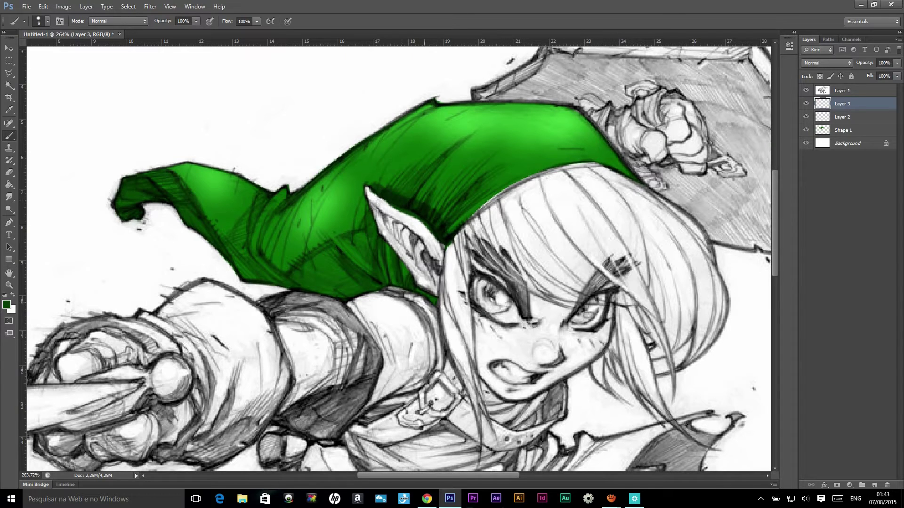
pyautogui.moveTo(434, 300)
pyautogui.mouseDown()
pyautogui.moveTo(393, 282)
pyautogui.moveTo(358, 291)
pyautogui.moveTo(419, 302)
pyautogui.moveTo(367, 294)
pyautogui.mouseUp()
pyautogui.moveTo(268, 267)
pyautogui.mouseDown()
pyautogui.moveTo(219, 235)
pyautogui.moveTo(244, 278)
pyautogui.moveTo(282, 283)
pyautogui.mouseUp()
pyautogui.press('i')
pyautogui.click(5, 305)
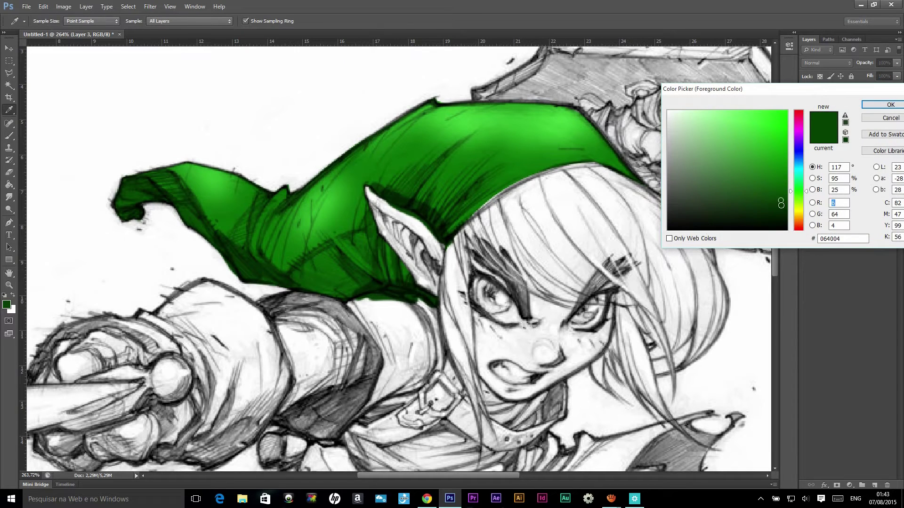
pyautogui.click(783, 214)
pyautogui.click(890, 105)
# - Paint darker shading around the ear base, the hat's underside and toward the tip
pyautogui.moveTo(437, 294)
pyautogui.mouseDown()
pyautogui.moveTo(390, 249)
pyautogui.moveTo(438, 301)
pyautogui.moveTo(306, 296)
pyautogui.moveTo(243, 280)
pyautogui.moveTo(313, 296)
pyautogui.moveTo(264, 267)
pyautogui.mouseUp()
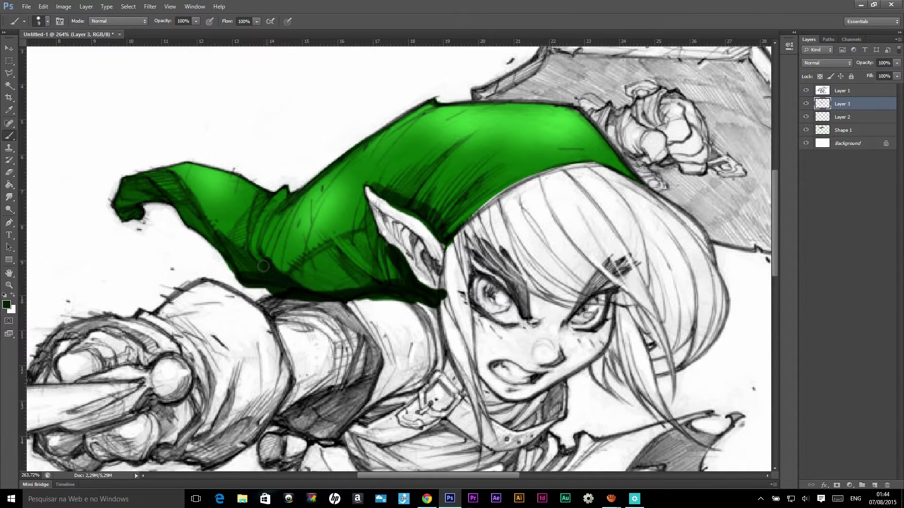
pyautogui.moveTo(264, 196)
pyautogui.mouseDown()
pyautogui.moveTo(252, 224)
pyautogui.moveTo(278, 172)
pyautogui.mouseUp()
pyautogui.moveTo(222, 236)
pyautogui.mouseDown()
pyautogui.moveTo(151, 196)
pyautogui.moveTo(115, 221)
pyautogui.mouseUp()
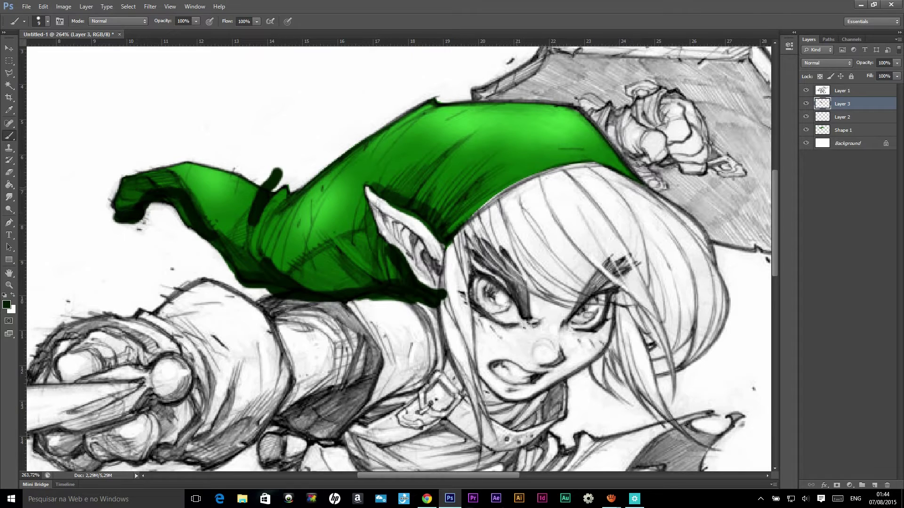
pyautogui.moveTo(520, 183)
pyautogui.mouseDown()
pyautogui.moveTo(443, 238)
pyautogui.moveTo(402, 212)
pyautogui.moveTo(494, 207)
pyautogui.moveTo(559, 174)
pyautogui.moveTo(442, 218)
pyautogui.mouseUp()
pyautogui.moveTo(297, 291)
pyautogui.mouseDown()
pyautogui.moveTo(221, 252)
pyautogui.moveTo(162, 192)
pyautogui.moveTo(99, 204)
pyautogui.moveTo(130, 197)
pyautogui.moveTo(125, 181)
pyautogui.moveTo(151, 187)
pyautogui.mouseUp()
pyautogui.scroll(-3, 152, 186)
pyautogui.scroll(-1, 151, 187)
pyautogui.scroll(2, 152, 186)
# - Apply a Gaussian Blur of about 9.4 px to the Layer 3 shading
pyautogui.click(158, 6)
pyautogui.moveTo(155, 100)
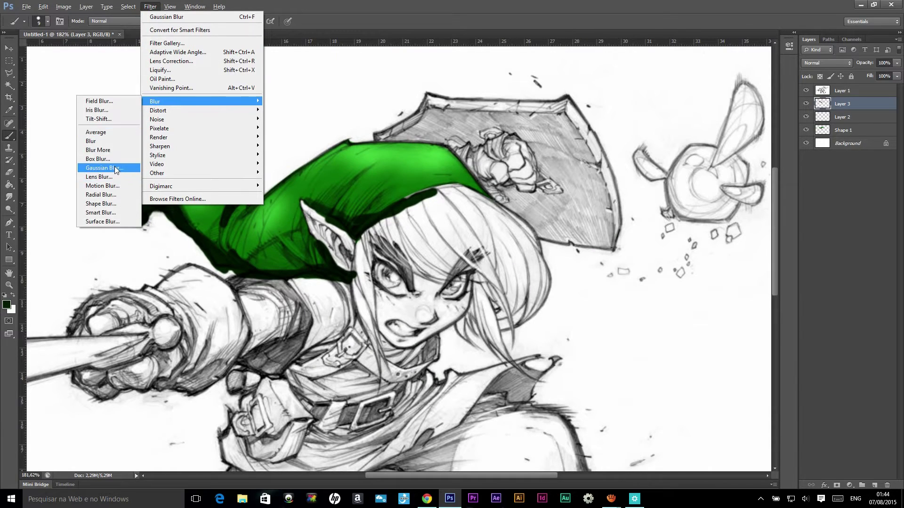
pyautogui.click(104, 168)
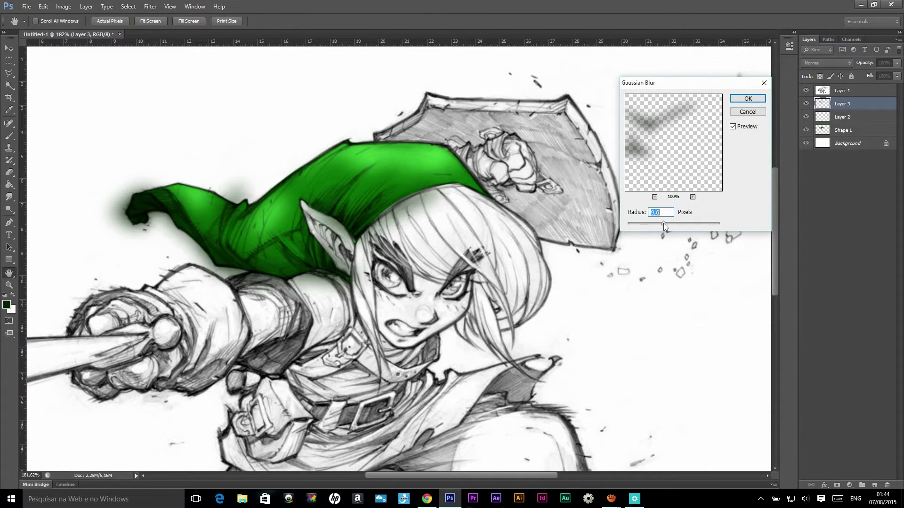
pyautogui.moveTo(662, 227); pyautogui.dragTo(659, 225)
pyautogui.click(755, 100)
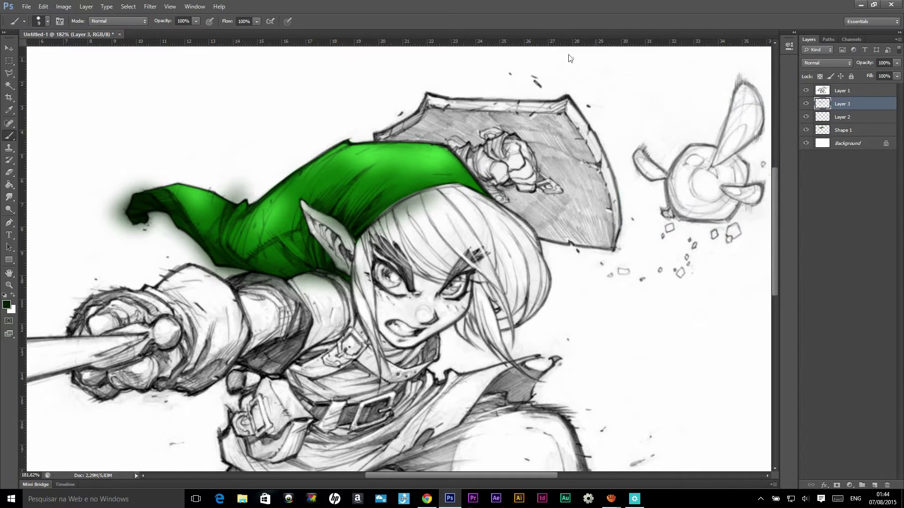
# - Magic Wand-select the hat on the Shape 1 layer and make Layer 3 active
pyautogui.click(9, 86)
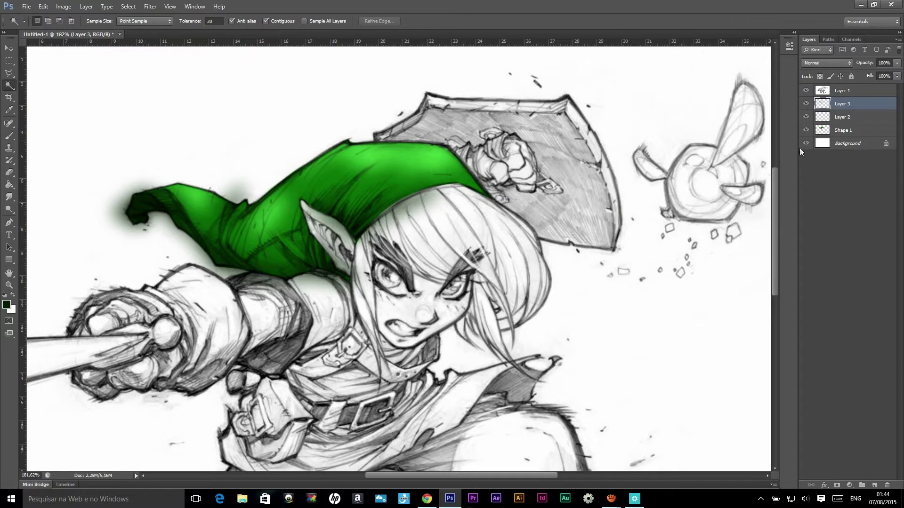
pyautogui.click(832, 130)
pyautogui.keyDown('ctrl'); pyautogui.click(821, 130); pyautogui.keyUp('ctrl')
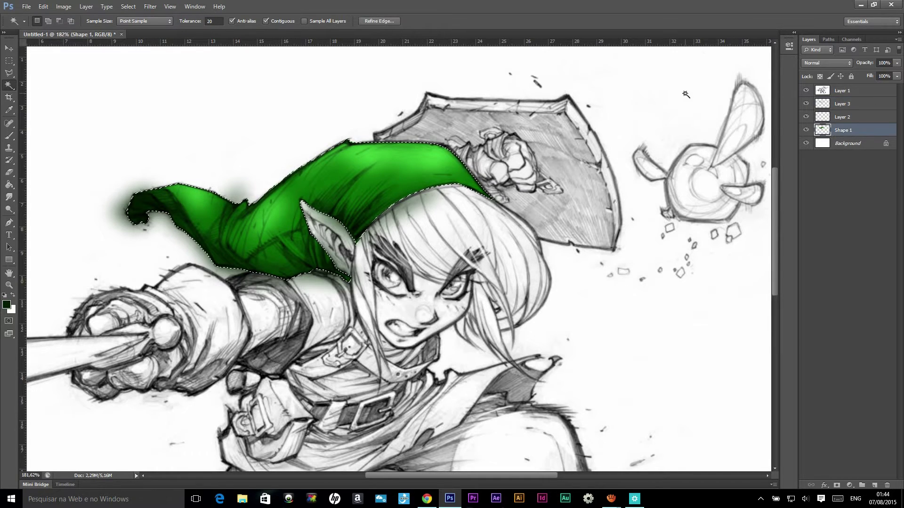
pyautogui.click(842, 117)
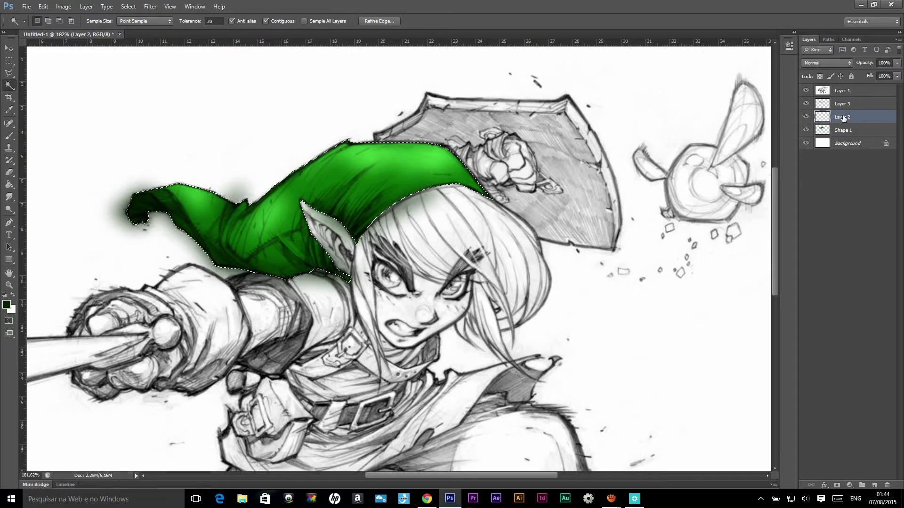
pyautogui.click(842, 104)
pyautogui.click(806, 104)
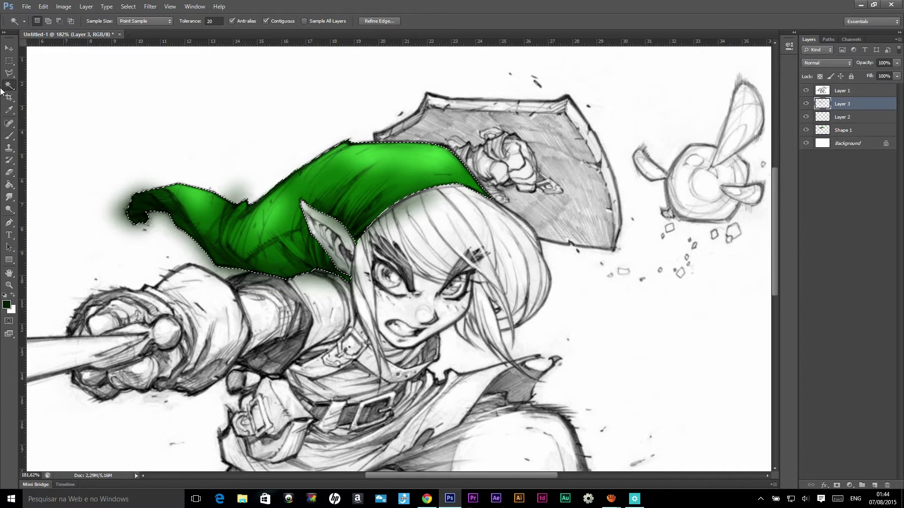
# - Clear the shading spilling outside the hat and deselect
pyautogui.click(10, 50)
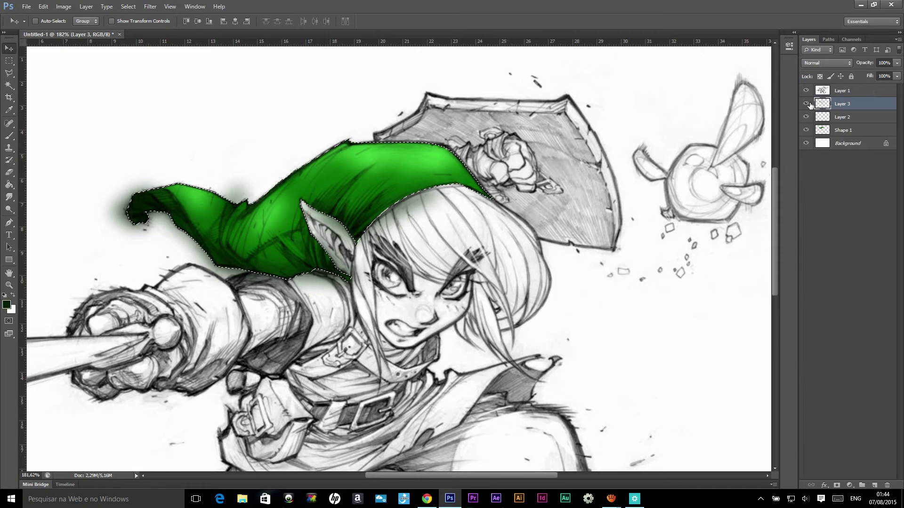
pyautogui.click(806, 103)
pyautogui.hotkey('ctrl', 'z')
pyautogui.hotkey('ctrl', 'd')
# - Toggle Layer 2 and Layer 3 visibility to compare the hat shading
pyautogui.scroll(-5, 254, 252)
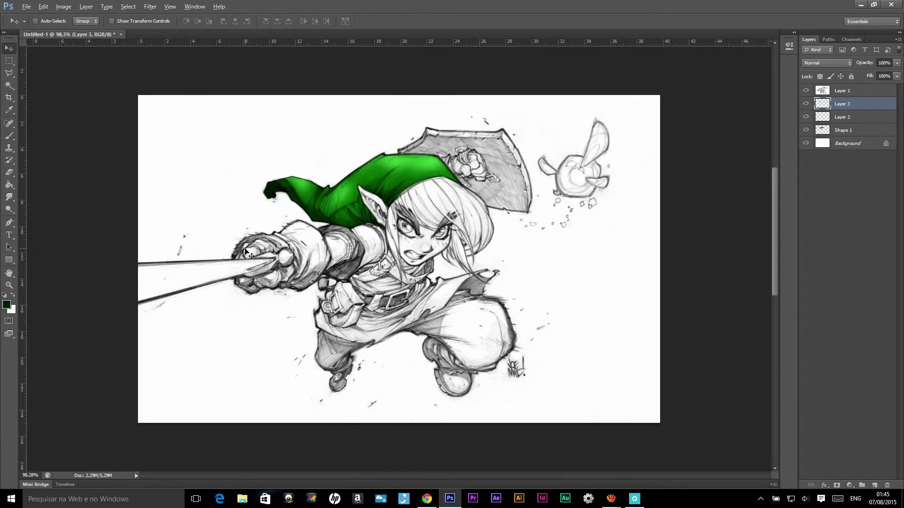
pyautogui.scroll(3, 372, 222)
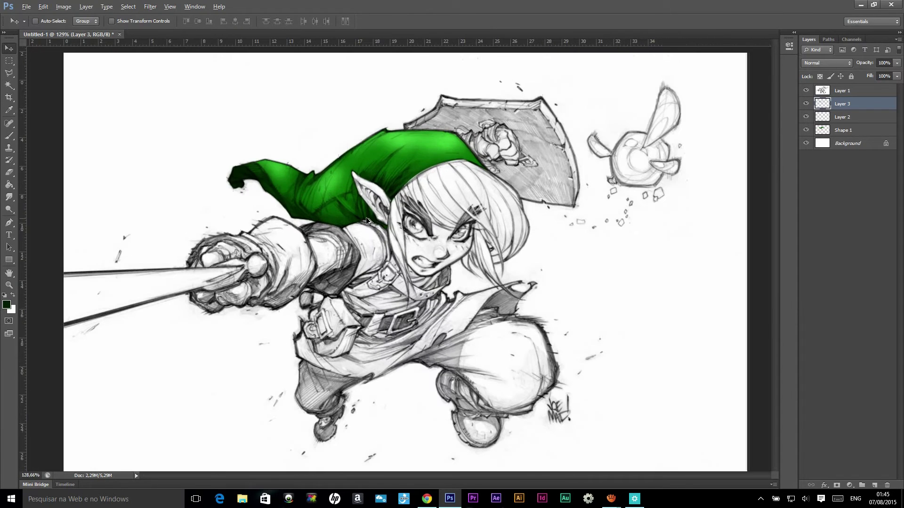
pyautogui.moveTo(808, 108); pyautogui.dragTo(806, 118)
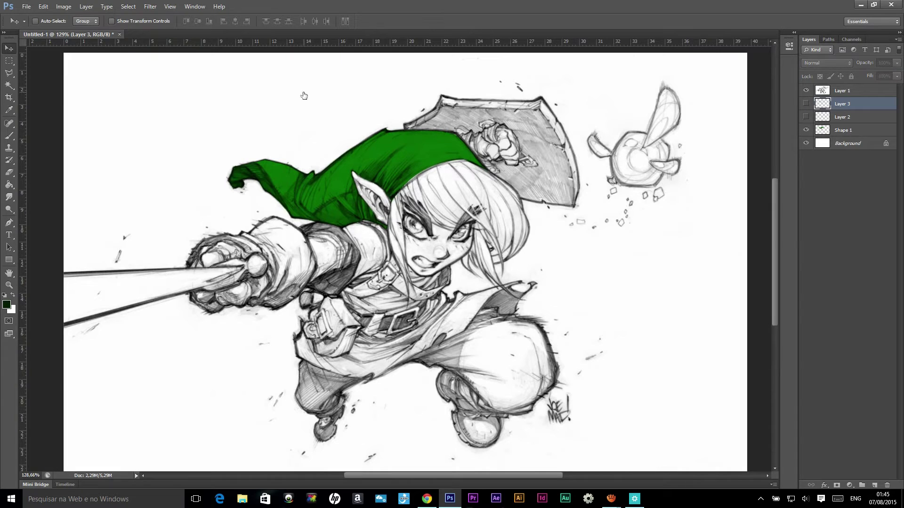
pyautogui.scroll(3, 399, 173)
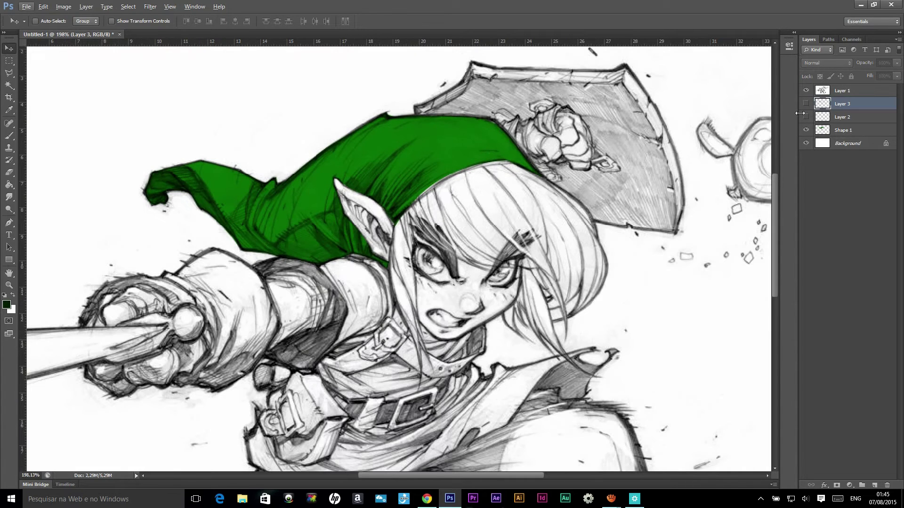
pyautogui.click(805, 117)
pyautogui.scroll(-3, 448, 136)
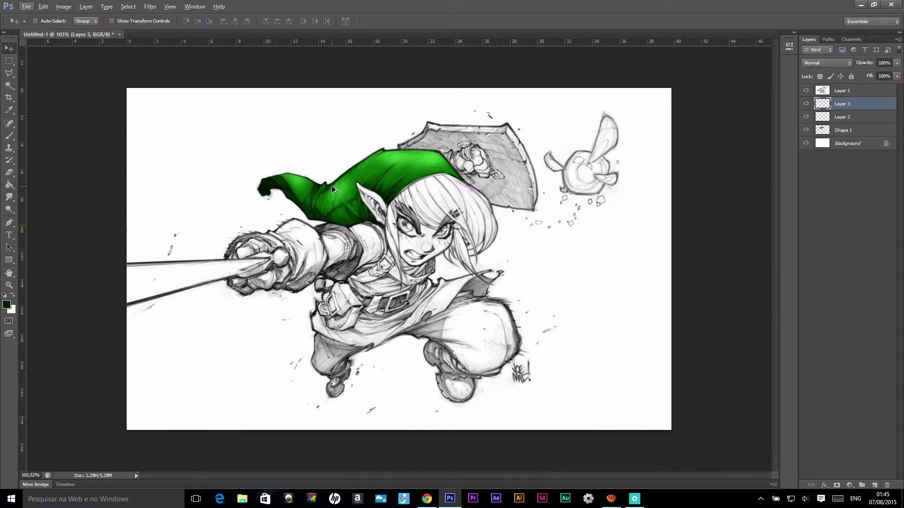
pyautogui.scroll(3, 385, 205)
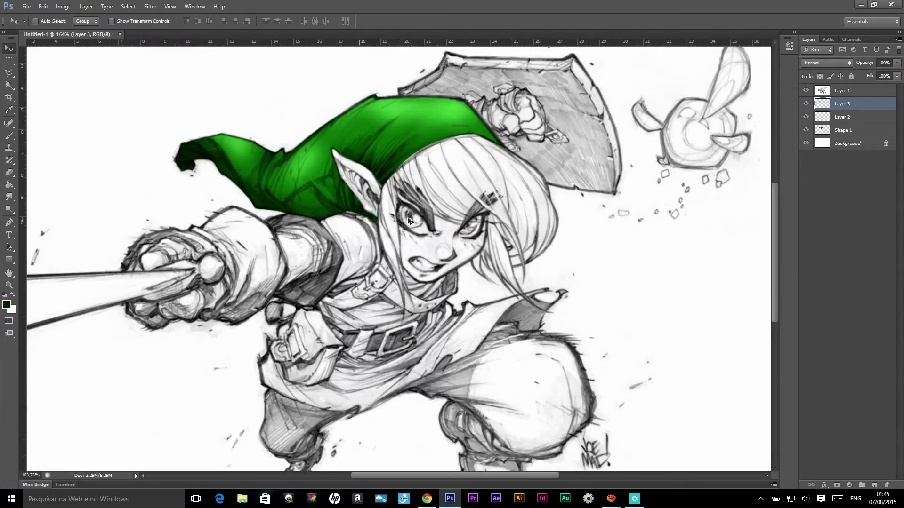
pyautogui.scroll(2, 407, 217)
pyautogui.scroll(2, 409, 216)
pyautogui.scroll(2, 410, 216)
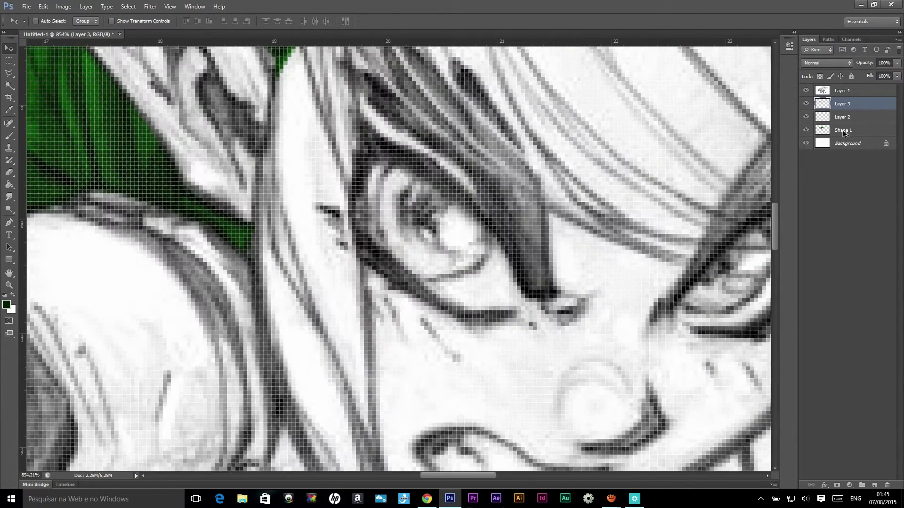
# - Add a new layer above Background with bright blue #1c60ea as the brush colour
pyautogui.click(846, 146)
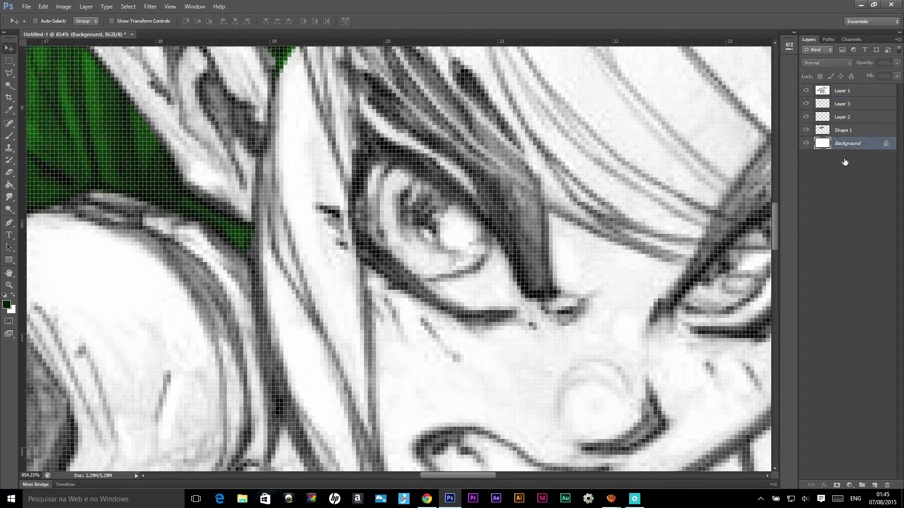
pyautogui.click(874, 486)
pyautogui.click(9, 136)
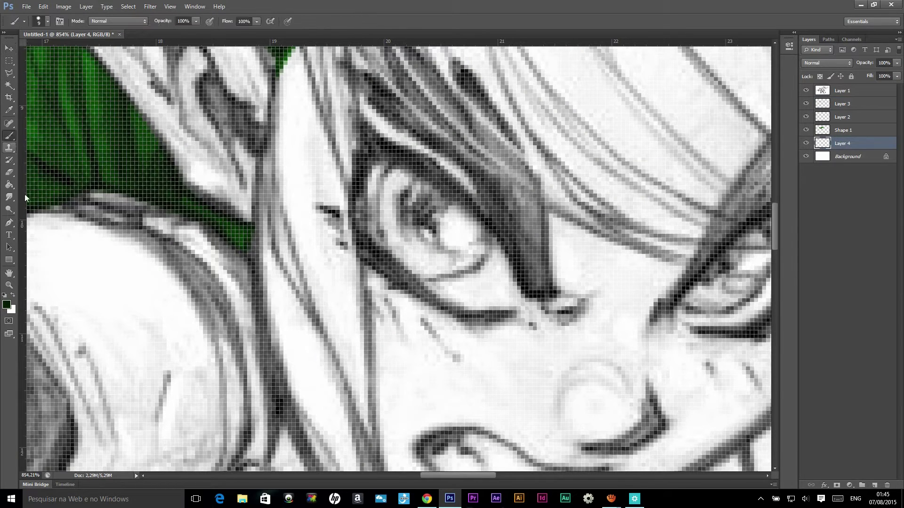
pyautogui.click(7, 305)
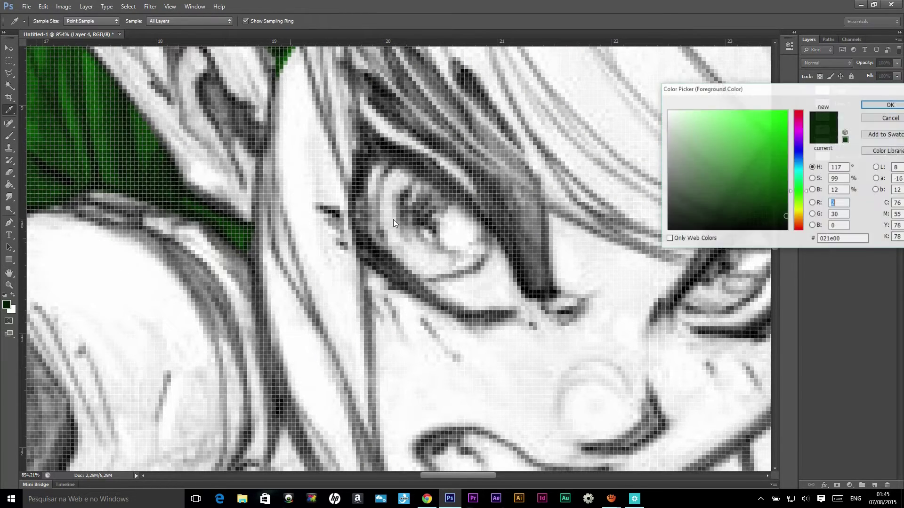
pyautogui.click(796, 157)
pyautogui.click(772, 120)
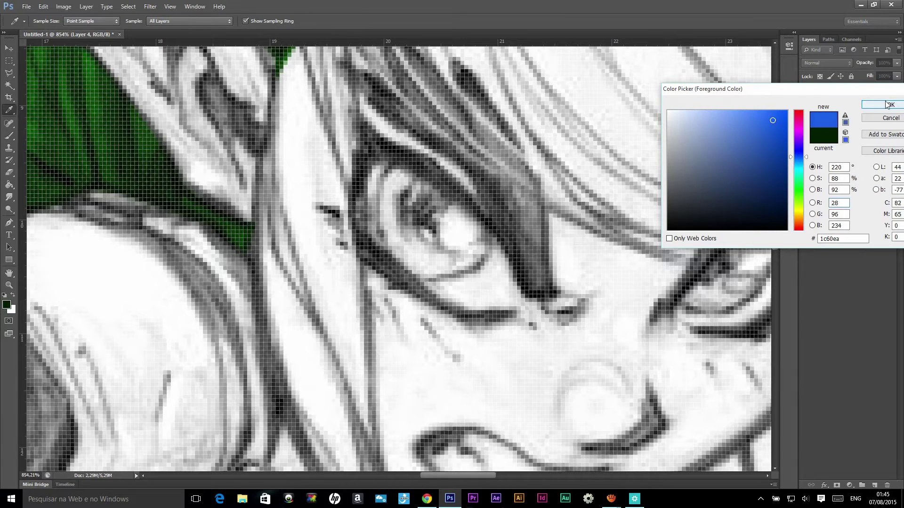
pyautogui.click(887, 104)
# - Paint the left eye's iris blue
pyautogui.moveTo(420, 197)
pyautogui.mouseDown()
pyautogui.moveTo(400, 186)
pyautogui.moveTo(433, 259)
pyautogui.moveTo(443, 227)
pyautogui.mouseUp()
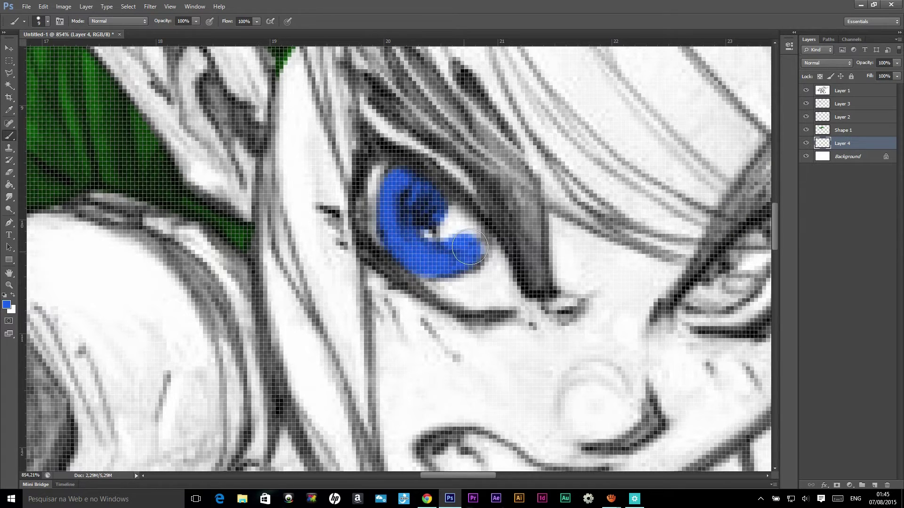
pyautogui.scroll(-4, 442, 227)
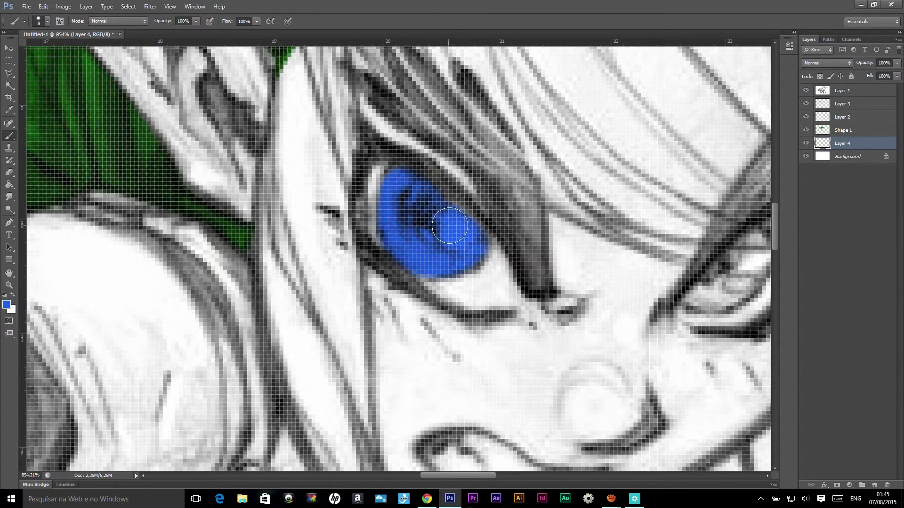
pyautogui.scroll(-3, 436, 219)
pyautogui.scroll(1, 400, 217)
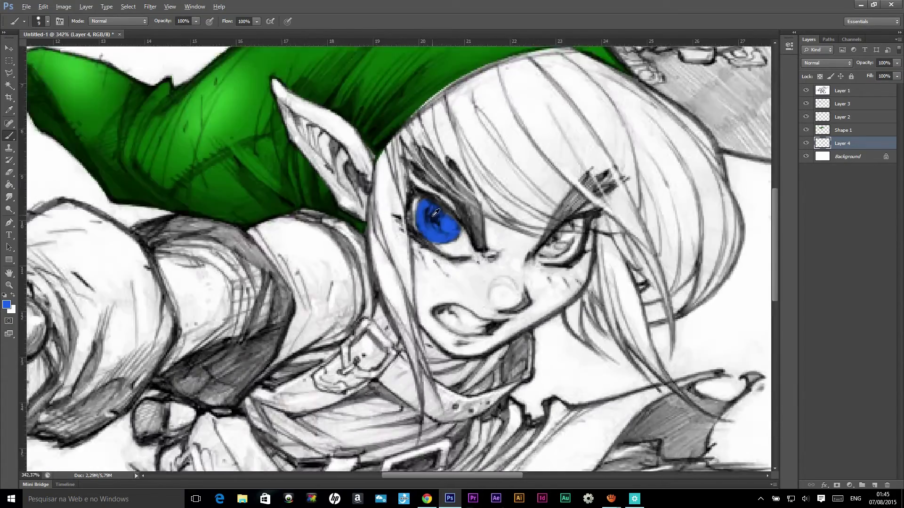
pyautogui.scroll(4, 423, 226)
pyautogui.scroll(2, 503, 244)
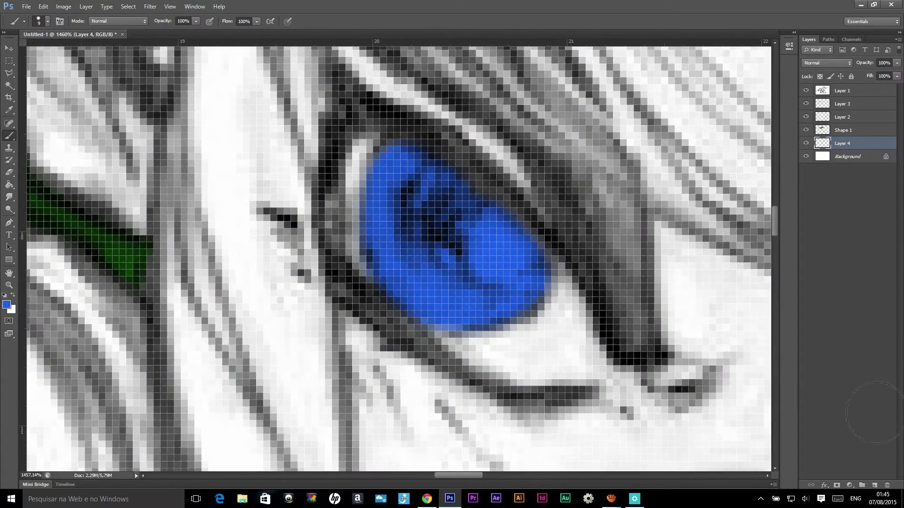
# - Add Layer 5 with a smaller brush and white as the paint colour
pyautogui.click(872, 485)
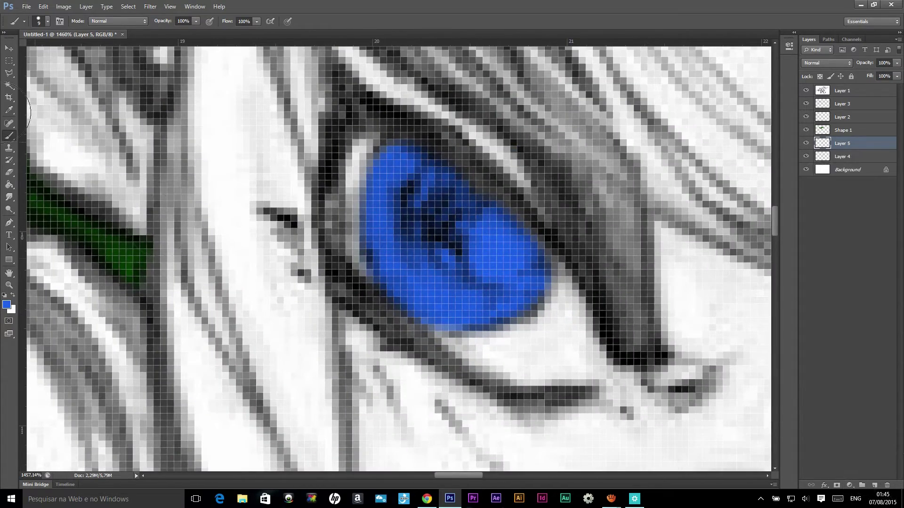
pyautogui.click(16, 21)
pyautogui.click(47, 21)
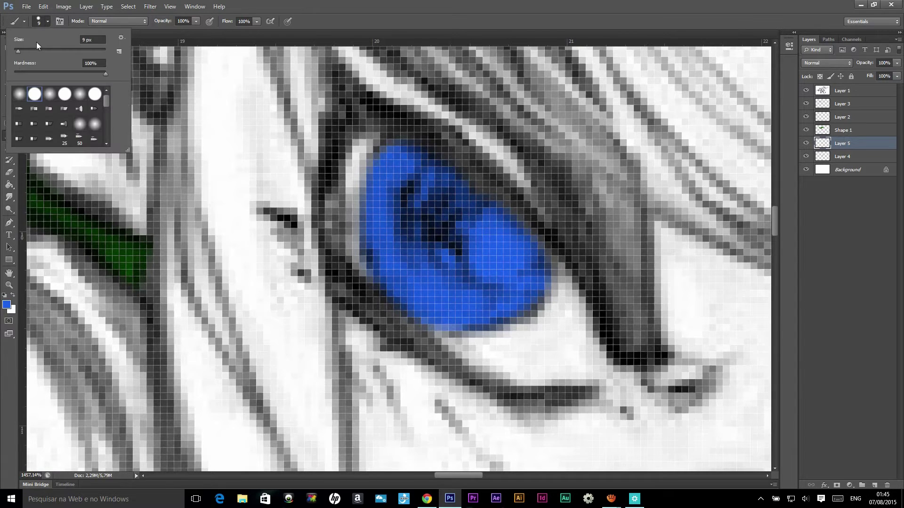
pyautogui.click(7, 305)
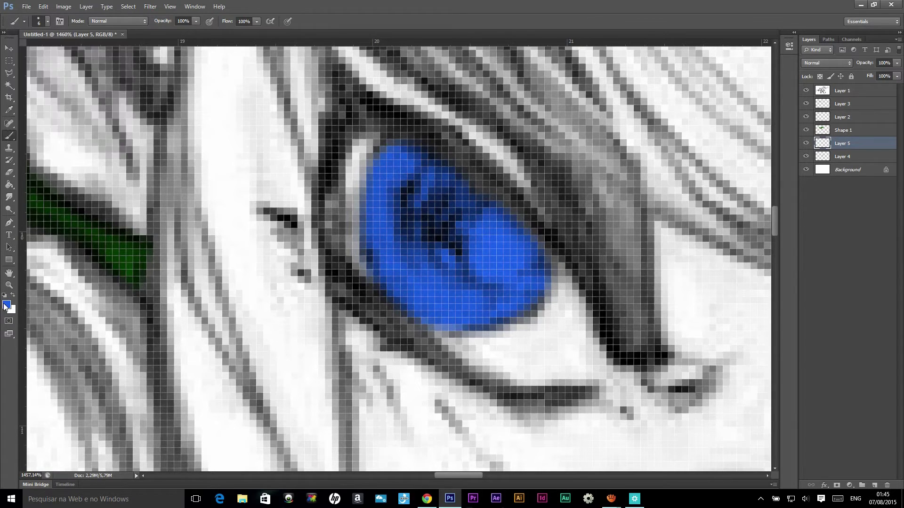
pyautogui.moveTo(719, 169); pyautogui.dragTo(668, 111)
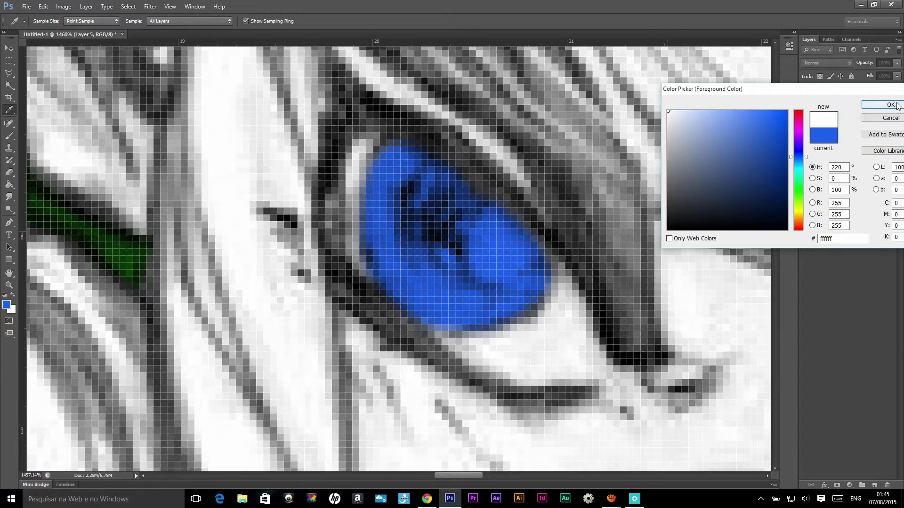
pyautogui.click(881, 104)
# - Paint white highlights on the blue iris
pyautogui.moveTo(490, 229)
pyautogui.mouseDown()
pyautogui.moveTo(516, 251)
pyautogui.moveTo(480, 235)
pyautogui.moveTo(447, 192)
pyautogui.moveTo(426, 202)
pyautogui.moveTo(465, 243)
pyautogui.moveTo(447, 254)
pyautogui.mouseUp()
pyautogui.moveTo(437, 216); pyautogui.dragTo(442, 191)
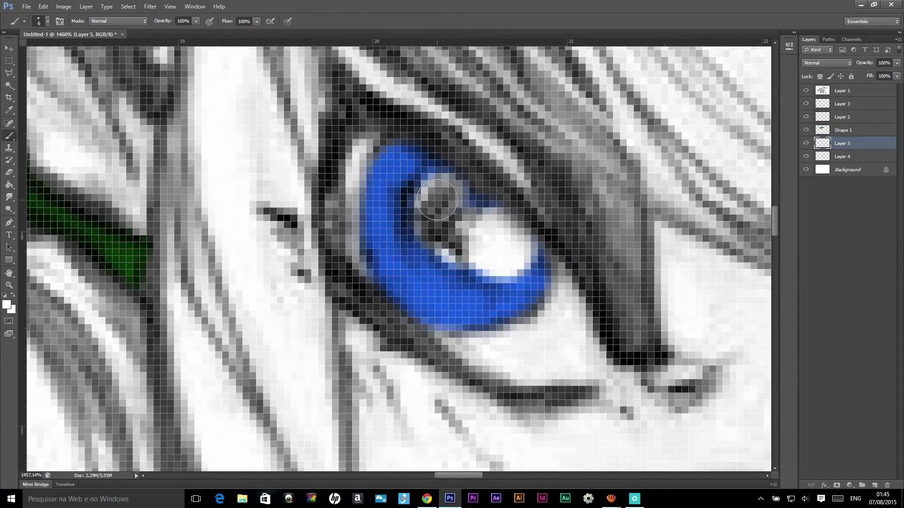
pyautogui.scroll(-5, 451, 166)
pyautogui.scroll(-2, 450, 166)
pyautogui.scroll(5, 450, 166)
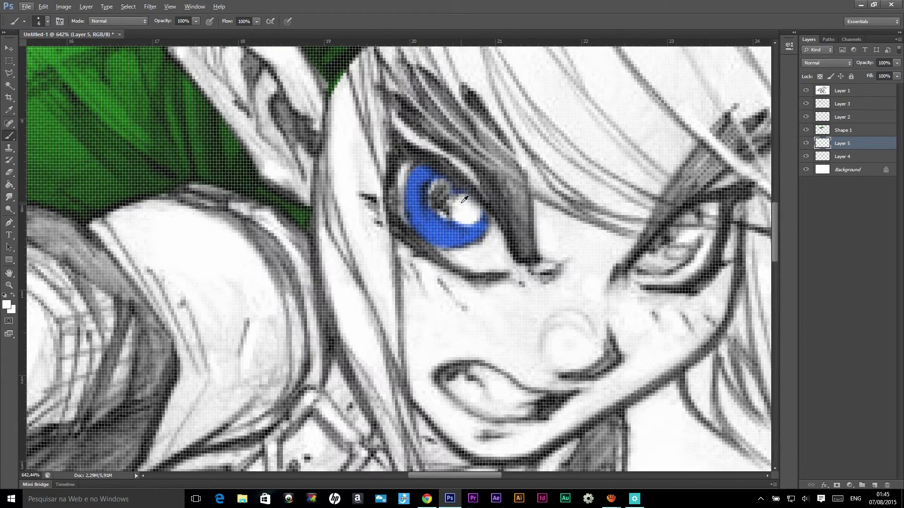
# - Soften the iris highlights with a 3.7-pixel Gaussian Blur
pyautogui.click(151, 7)
pyautogui.moveTo(169, 101)
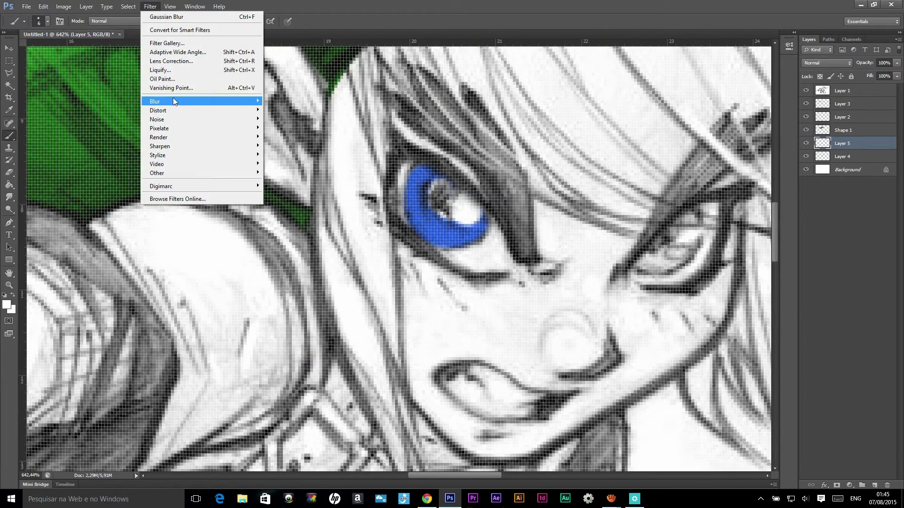
pyautogui.click(118, 168)
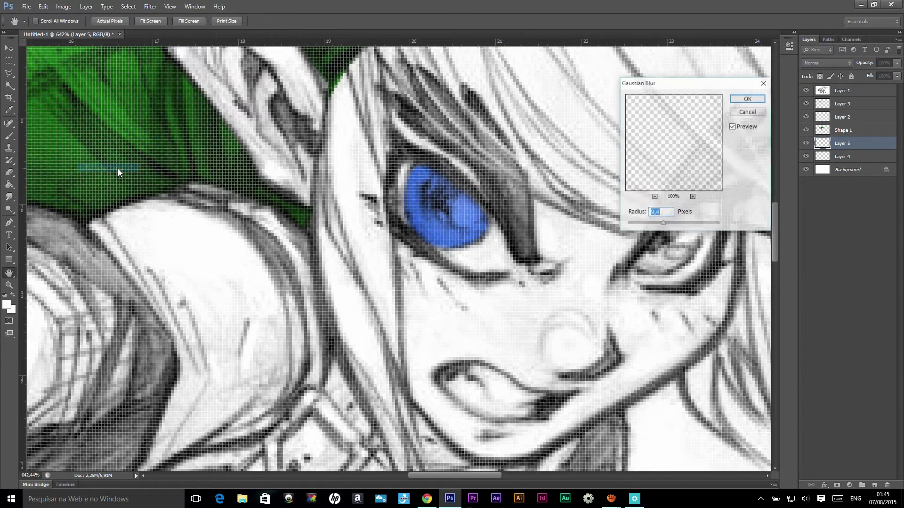
pyautogui.moveTo(652, 223); pyautogui.dragTo(647, 228)
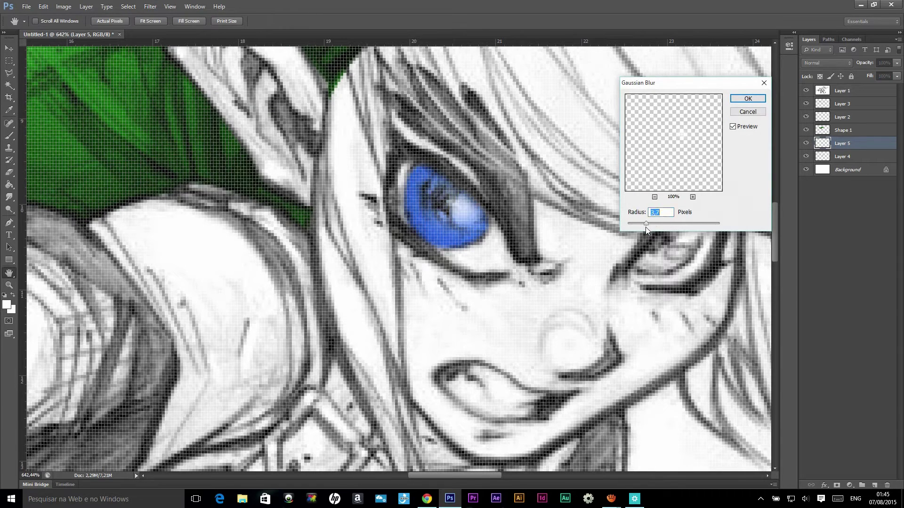
pyautogui.click(745, 98)
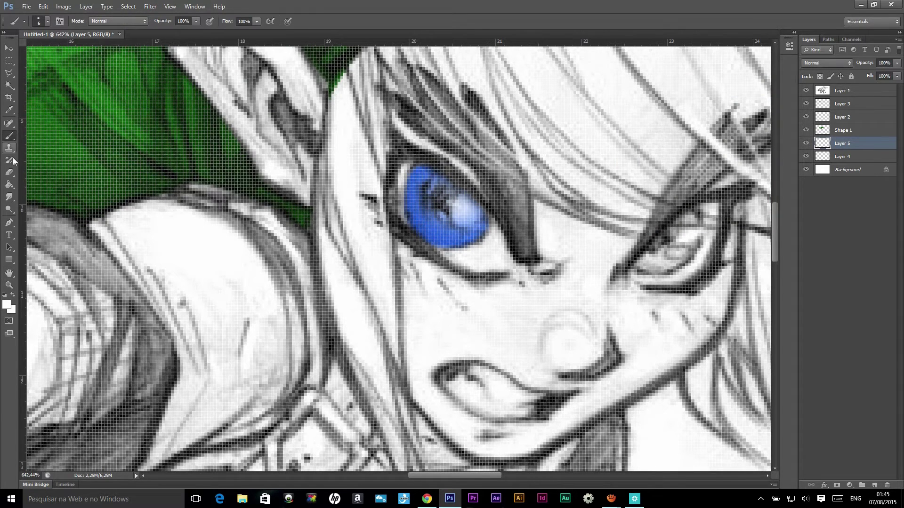
pyautogui.click(9, 172)
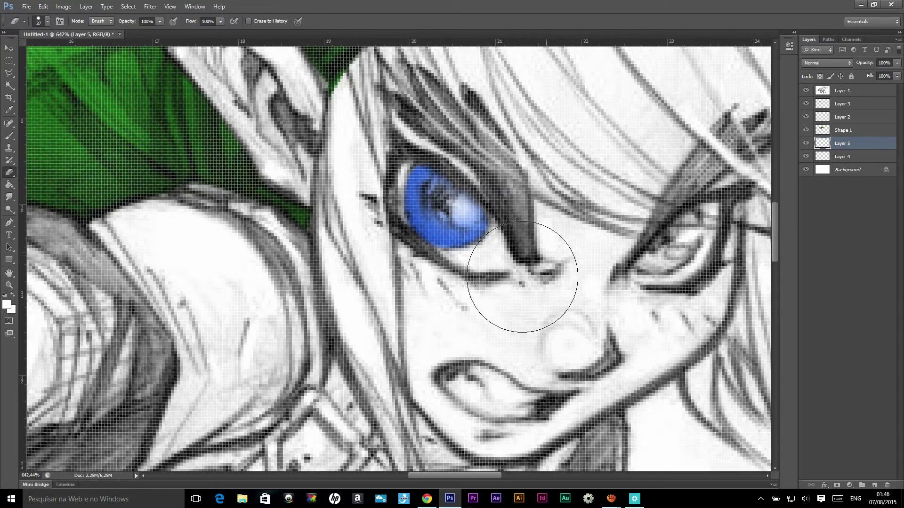
# - Set the foreground colour to dark navy for the iris details
pyautogui.scroll(-3, 390, 296)
pyautogui.scroll(4, 390, 296)
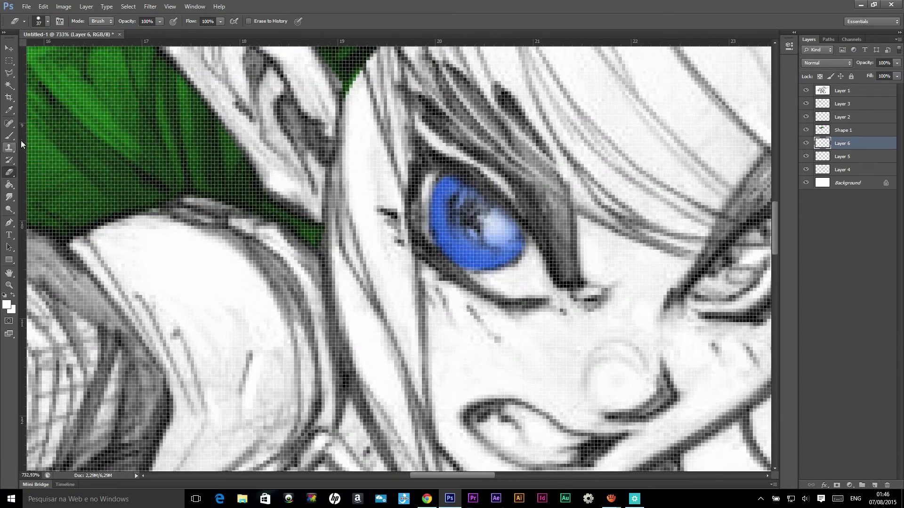
pyautogui.press('i')
pyautogui.click(6, 304)
pyautogui.click(772, 193)
pyautogui.click(889, 104)
# - Set the Brush size to 1 px for fine iris strokes
pyautogui.press('b')
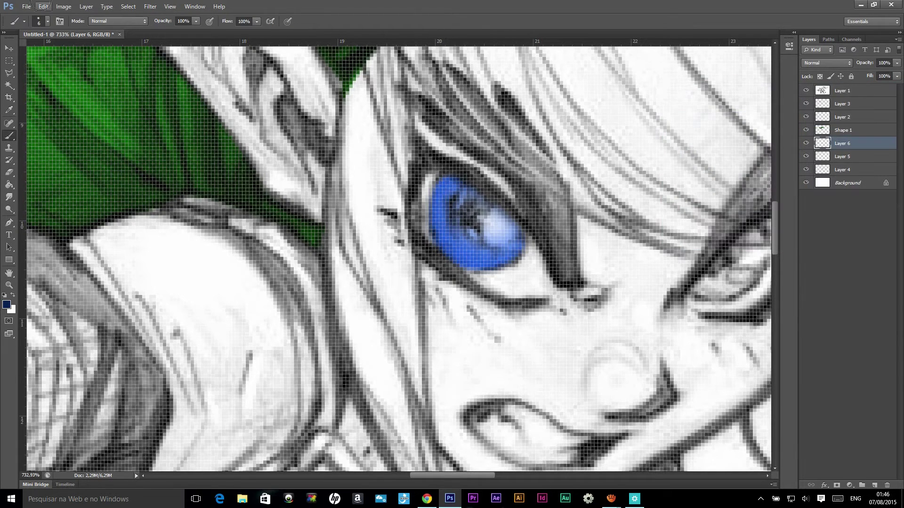
pyautogui.click(47, 21)
pyautogui.write('1')
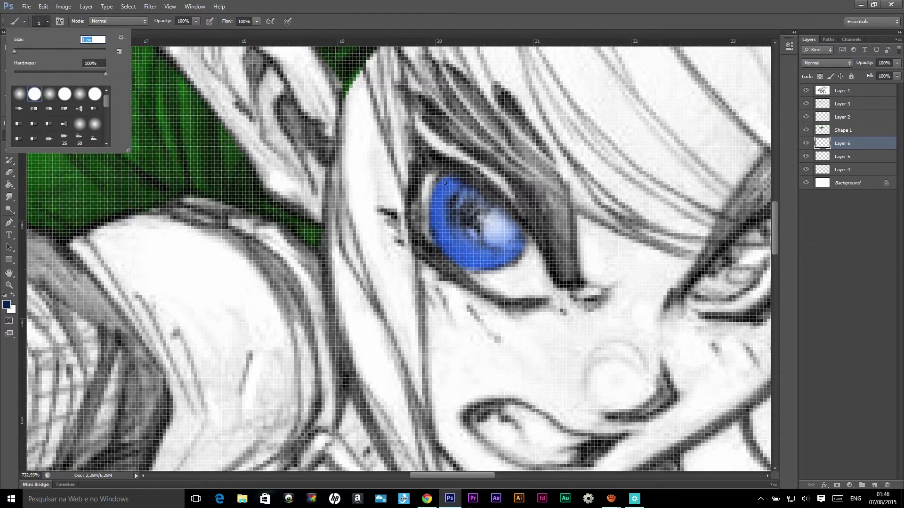
pyautogui.press('Return')
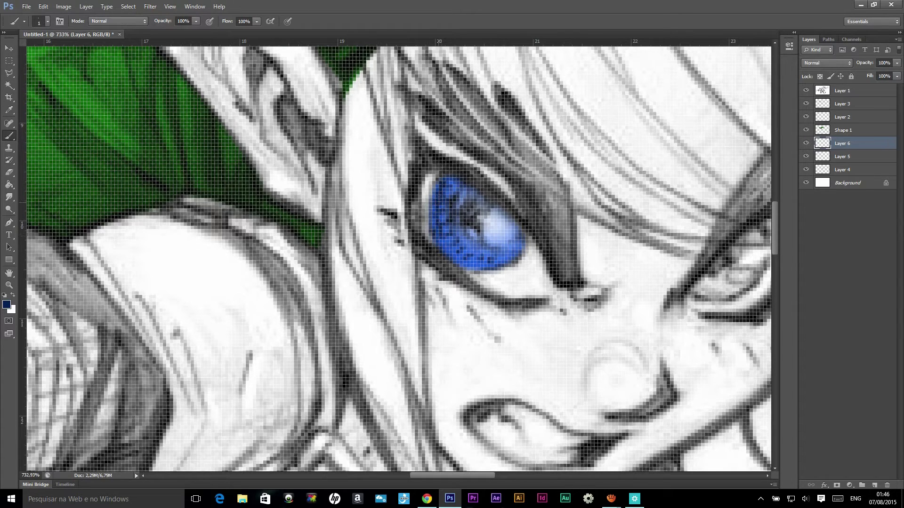
pyautogui.click(151, 6)
pyautogui.moveTo(155, 102)
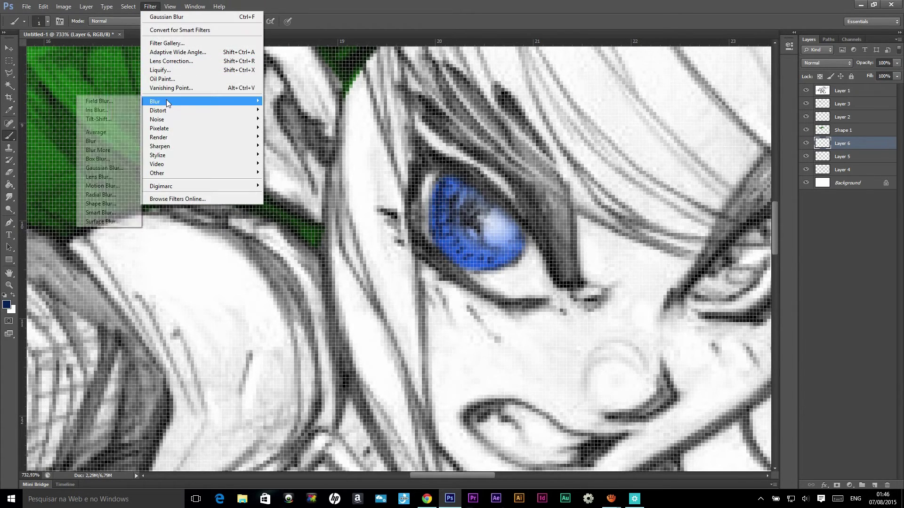
# - Apply a 1.9-pixel Gaussian Blur to the navy iris strokes
pyautogui.click(117, 168)
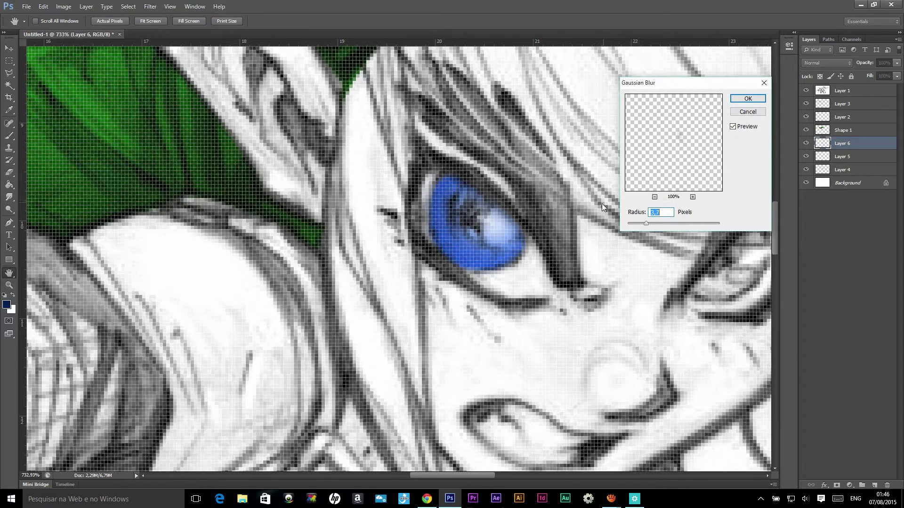
pyautogui.moveTo(645, 223); pyautogui.dragTo(636, 224)
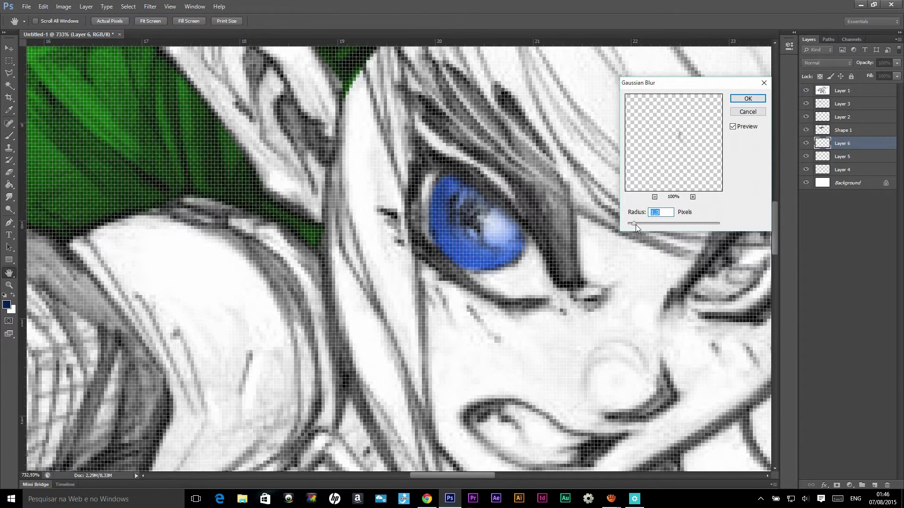
pyautogui.click(747, 98)
pyautogui.scroll(-5, 549, 81)
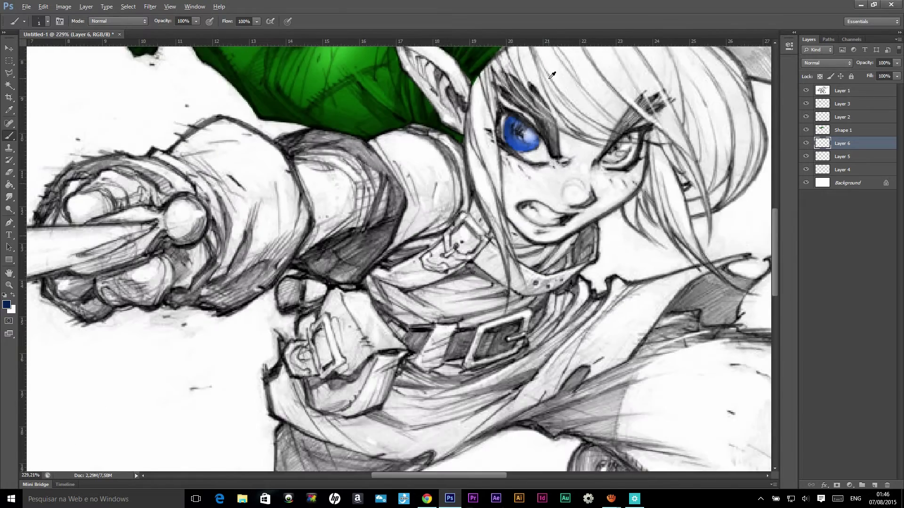
pyautogui.scroll(-5, 549, 80)
pyautogui.scroll(2, 442, 167)
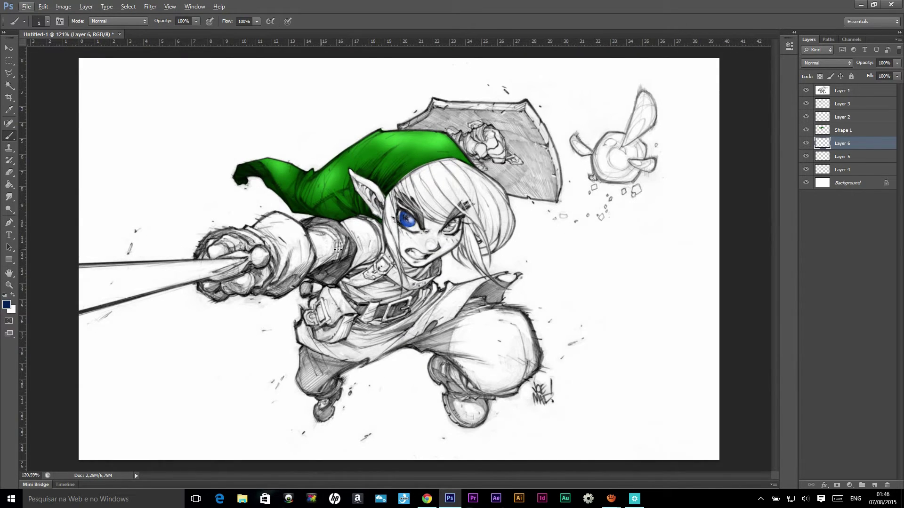
# - Scroll around to review the whole coloured drawing
pyautogui.scroll(-1, 338, 249)
pyautogui.scroll(-1, 338, 249)
pyautogui.scroll(3, 270, 192)
pyautogui.scroll(1, 270, 192)
pyautogui.scroll(-1, 269, 192)
pyautogui.scroll(-1, 269, 192)
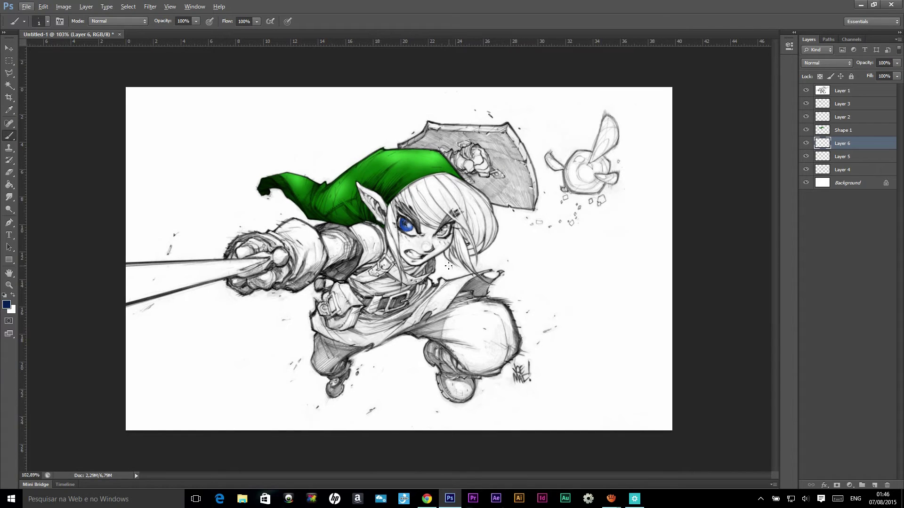
pyautogui.click(426, 498)
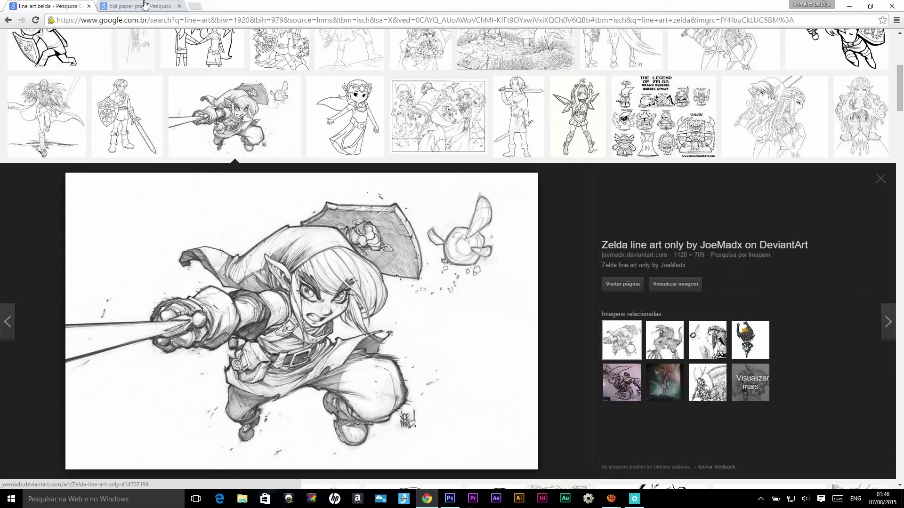
# - Copy old-paper-texture.jpg from the 'old paper png' results, then make Photoshop's Layer 1 active
pyautogui.click(136, 6)
pyautogui.scroll(4, 302, 242)
pyautogui.scroll(4, 302, 242)
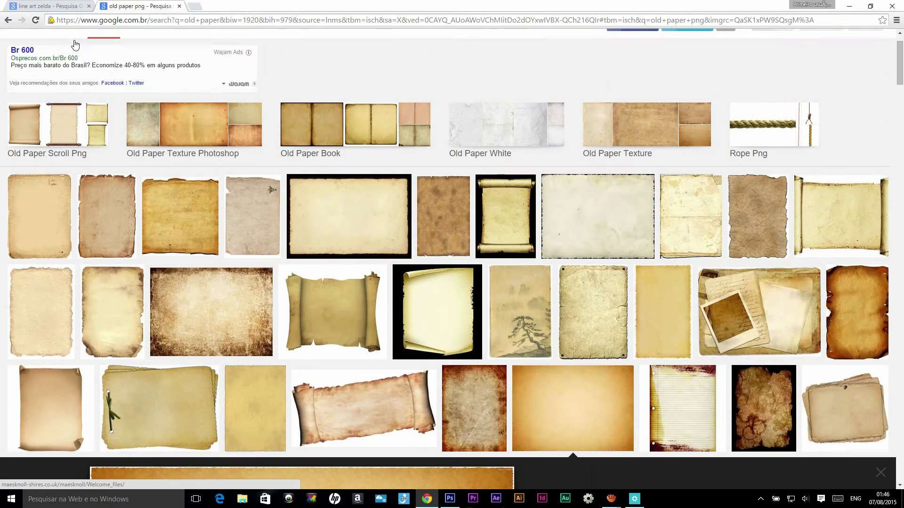
pyautogui.scroll(-3, 123, 47)
pyautogui.scroll(-7, 233, 93)
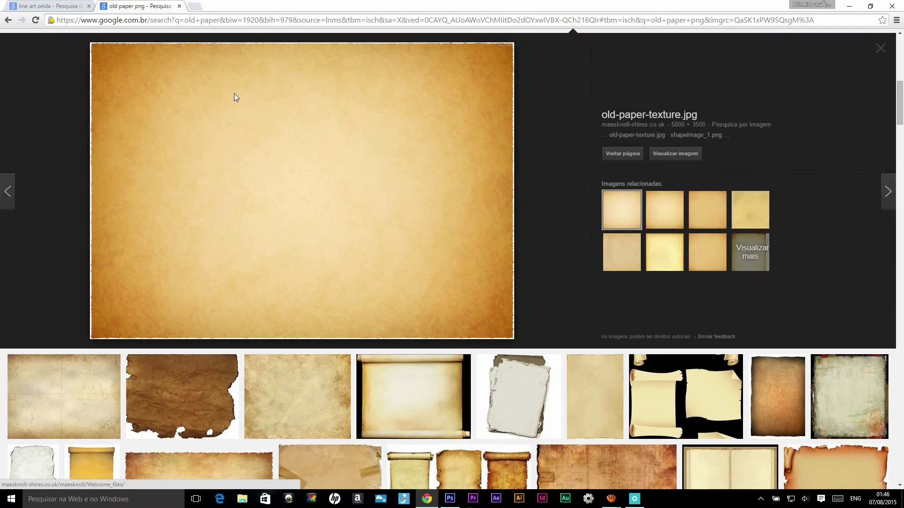
pyautogui.rightClick(269, 94)
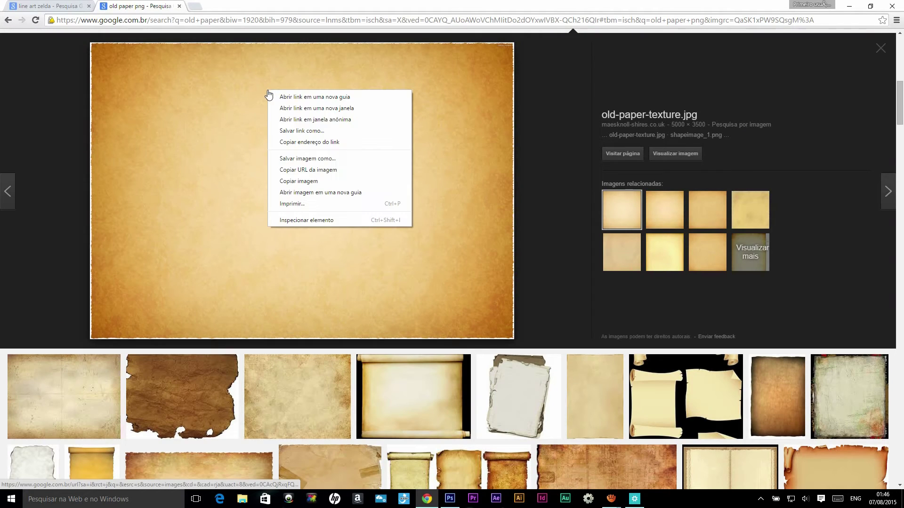
pyautogui.click(326, 180)
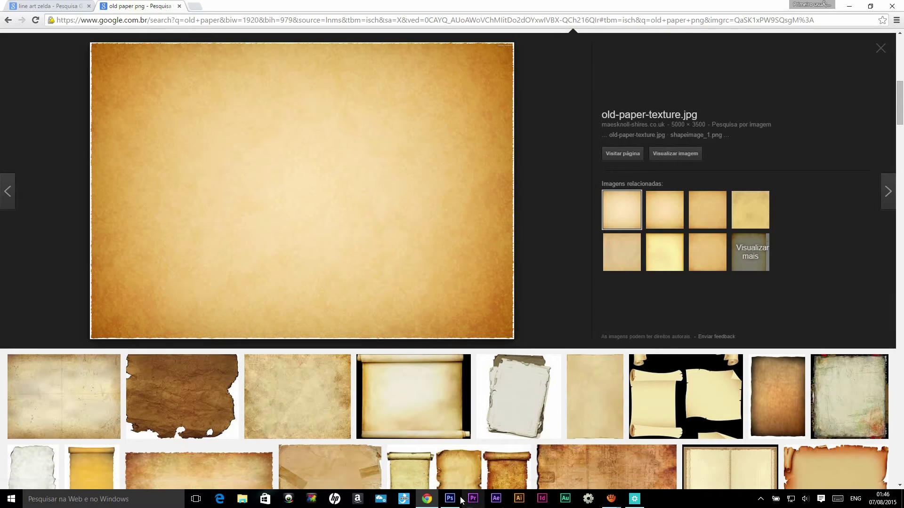
pyautogui.click(450, 498)
pyautogui.click(844, 91)
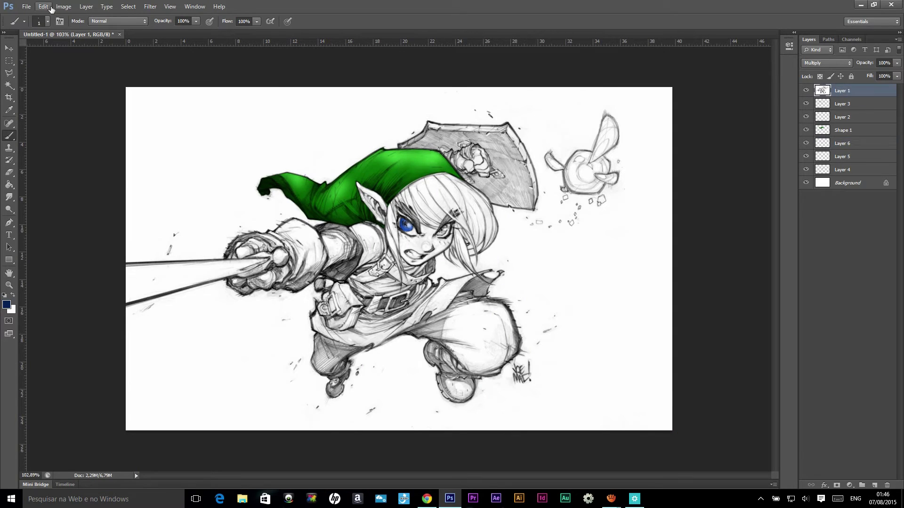
# - Paste the paper texture as a new layer and nudge it into place
pyautogui.click(9, 49)
pyautogui.hotkey('ctrl', 'v')
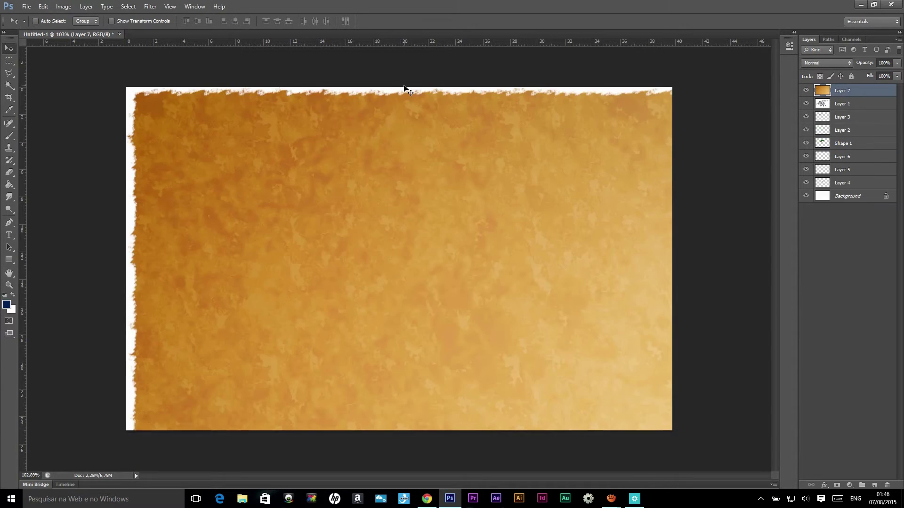
pyautogui.moveTo(414, 173); pyautogui.dragTo(397, 150)
pyautogui.scroll(-2, 391, 149)
pyautogui.scroll(-1, 390, 149)
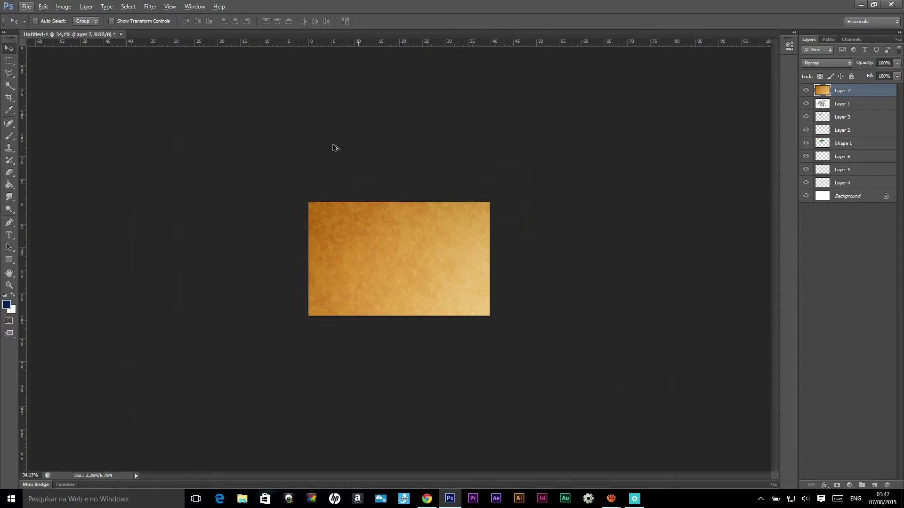
# - Scale the paper texture to fit the canvas and move Layer 7 beneath the drawing layers
pyautogui.click(43, 7)
pyautogui.moveTo(57, 190)
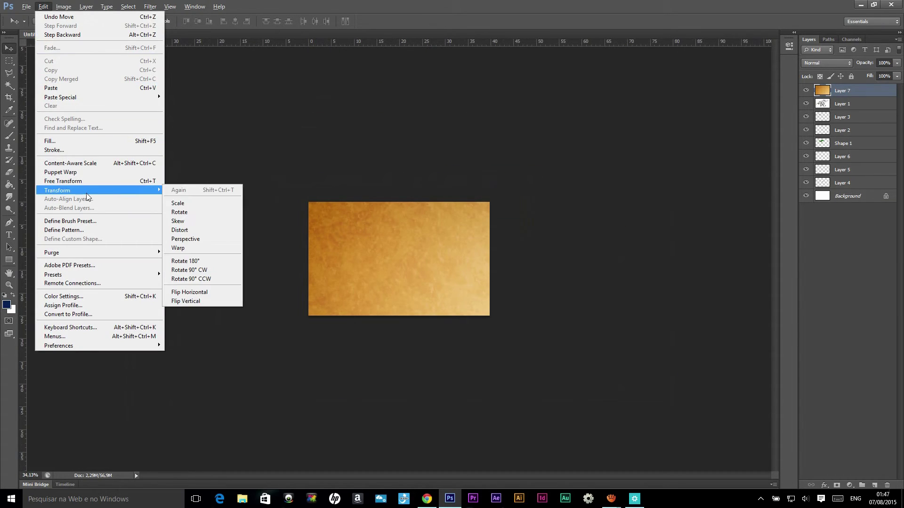
pyautogui.click(211, 210)
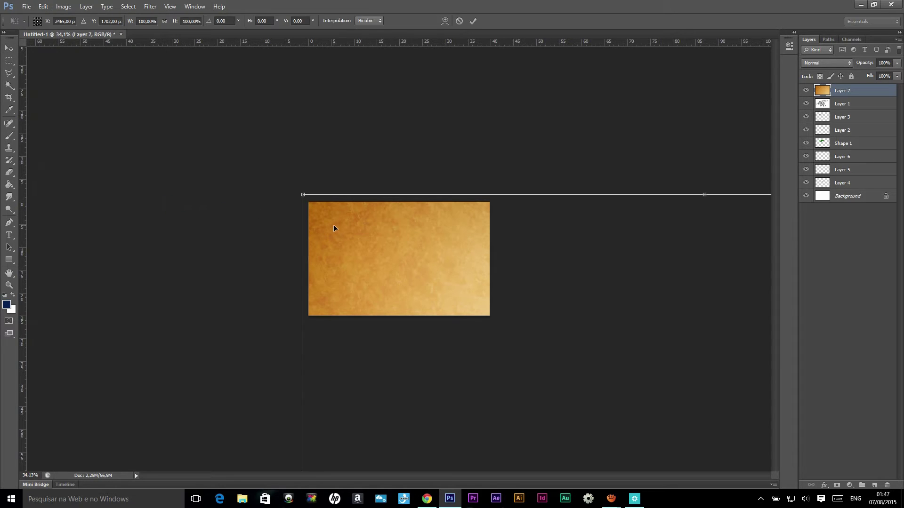
pyautogui.scroll(-1, 398, 259)
pyautogui.scroll(-1, 398, 259)
pyautogui.moveTo(672, 451)
pyautogui.mouseDown()
pyautogui.moveTo(413, 214)
pyautogui.moveTo(576, 353)
pyautogui.moveTo(386, 299)
pyautogui.moveTo(430, 300)
pyautogui.mouseUp()
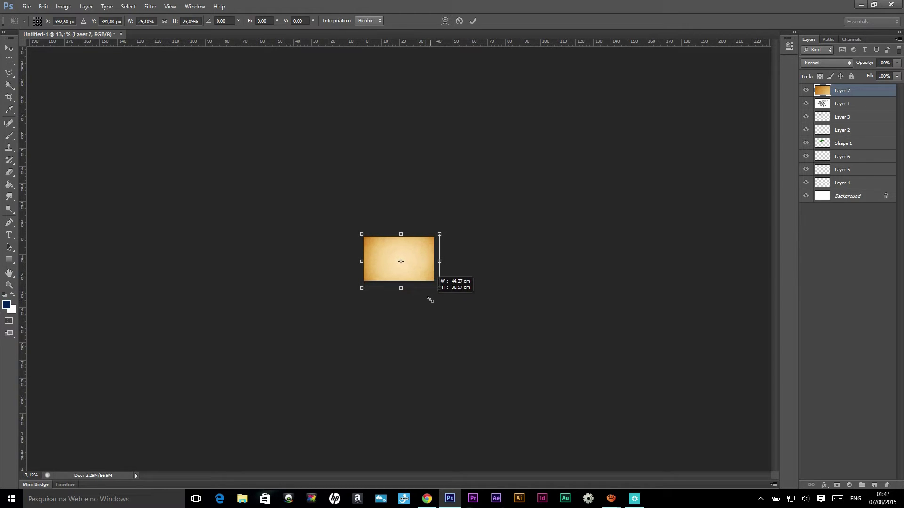
pyautogui.moveTo(439, 288); pyautogui.dragTo(438, 285)
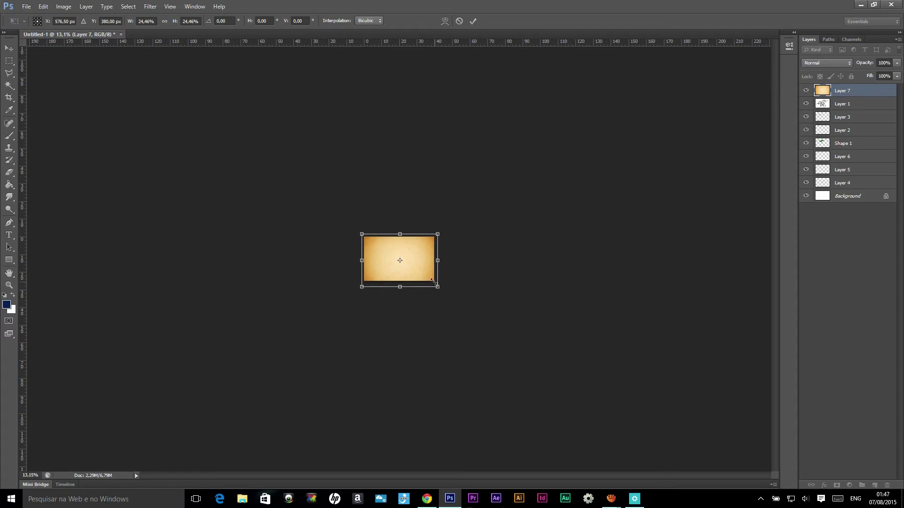
pyautogui.scroll(2, 405, 264)
pyautogui.scroll(4, 405, 264)
pyautogui.scroll(2, 404, 262)
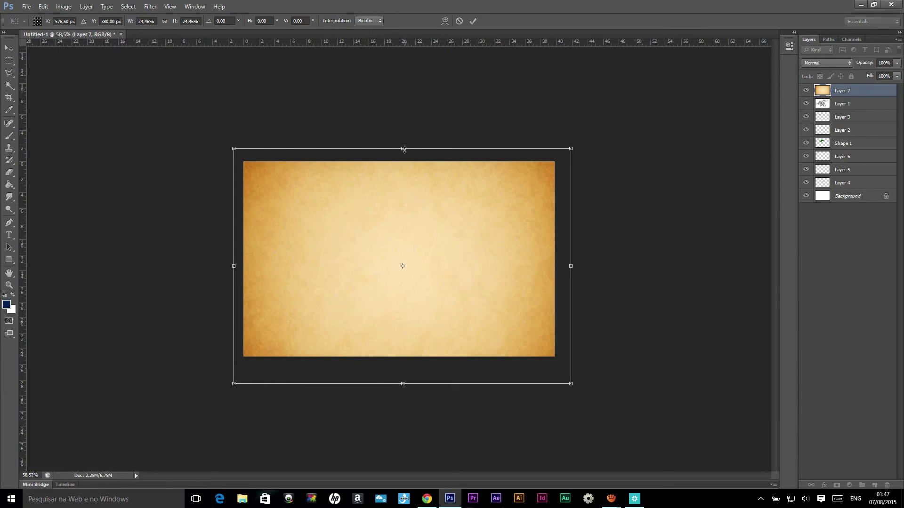
pyautogui.moveTo(403, 150); pyautogui.dragTo(402, 184)
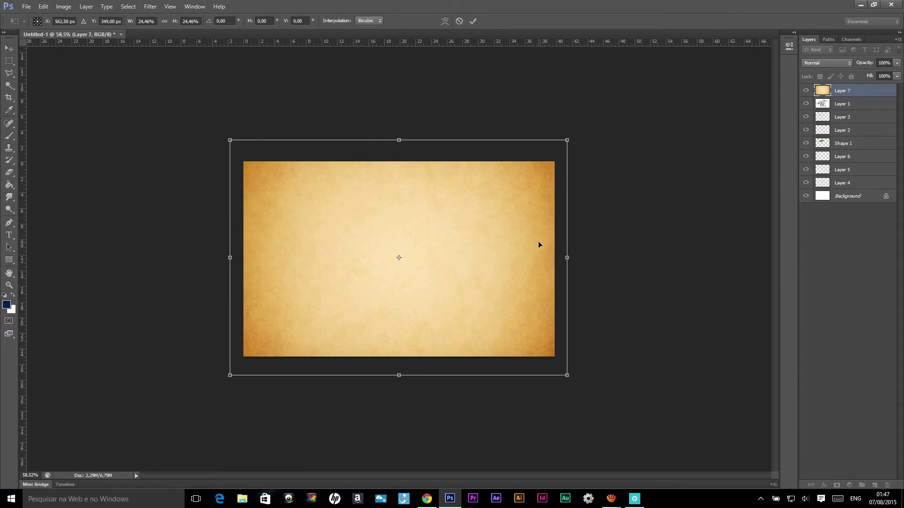
pyautogui.press('Return')
pyautogui.moveTo(861, 92); pyautogui.dragTo(858, 186)
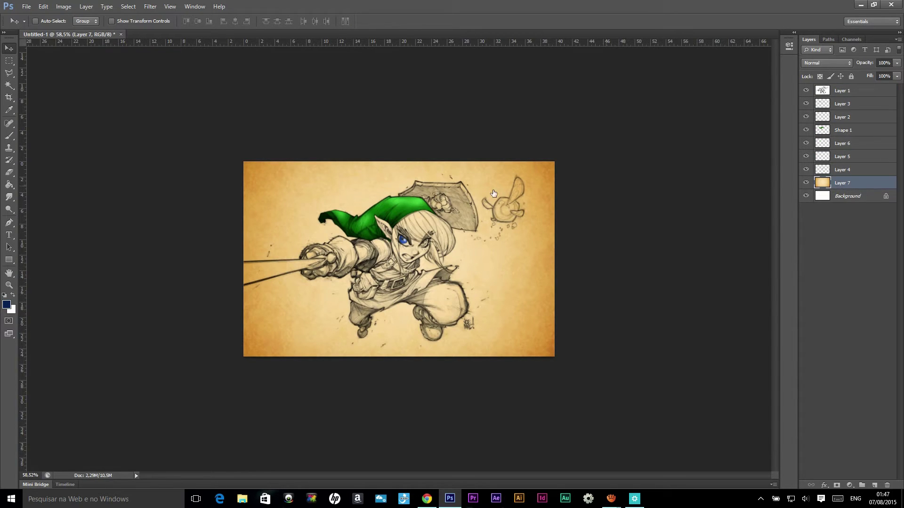
# - Move the parchment texture Layer 7 to the top of the layer stack
pyautogui.scroll(4, 354, 248)
pyautogui.scroll(1, 469, 240)
pyautogui.scroll(-3, 431, 226)
pyautogui.scroll(1, 335, 229)
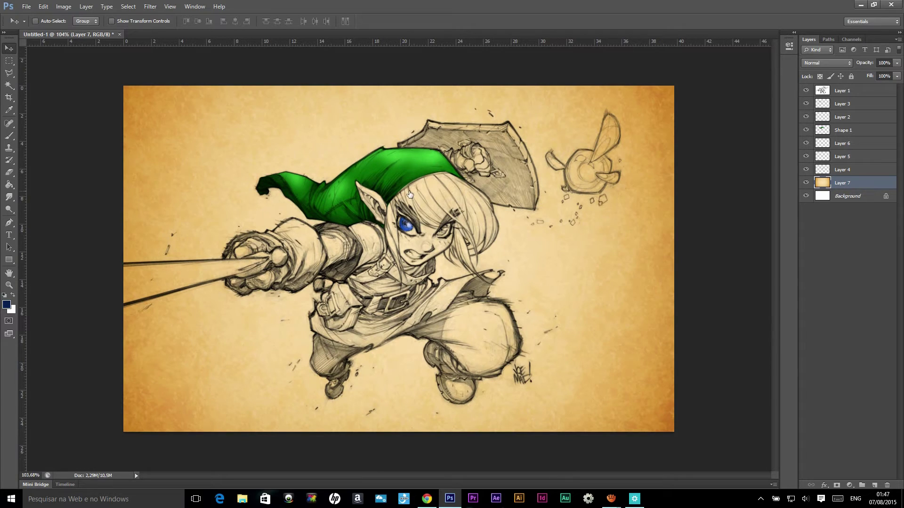
pyautogui.moveTo(892, 189); pyautogui.dragTo(861, 87)
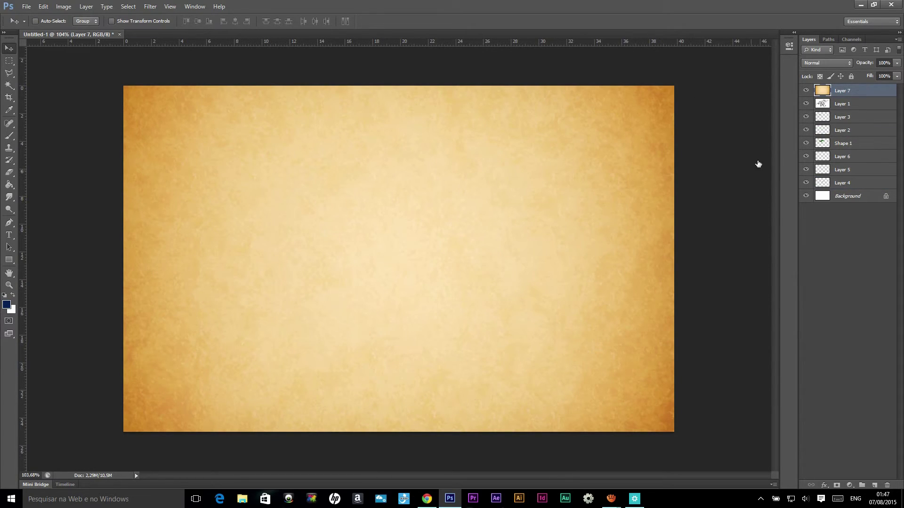
# - Try Dissolve, Darken, Color Burn and Multiply blend modes on the parchment layer
pyautogui.click(838, 62)
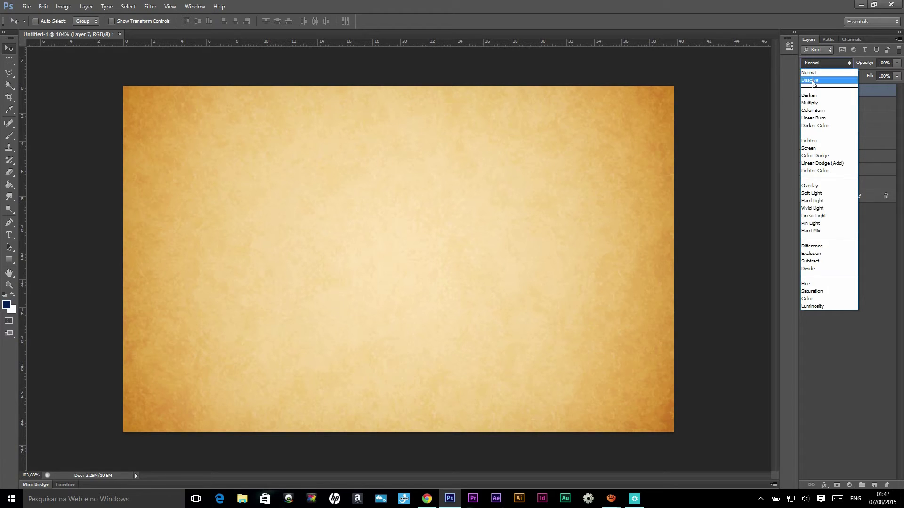
pyautogui.click(811, 81)
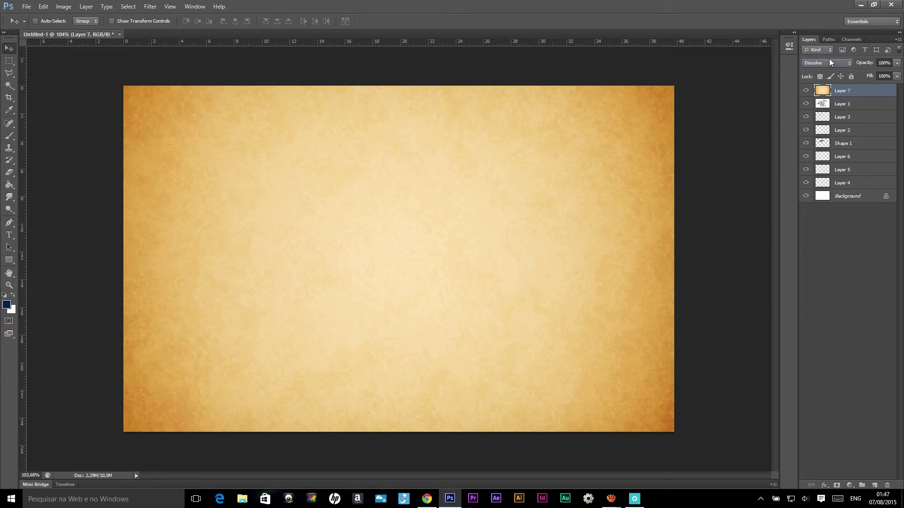
pyautogui.click(829, 62)
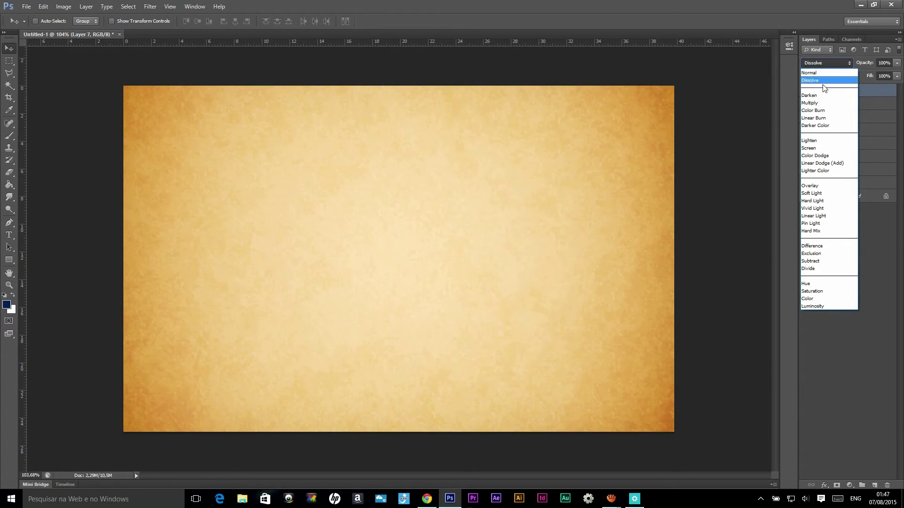
pyautogui.click(820, 94)
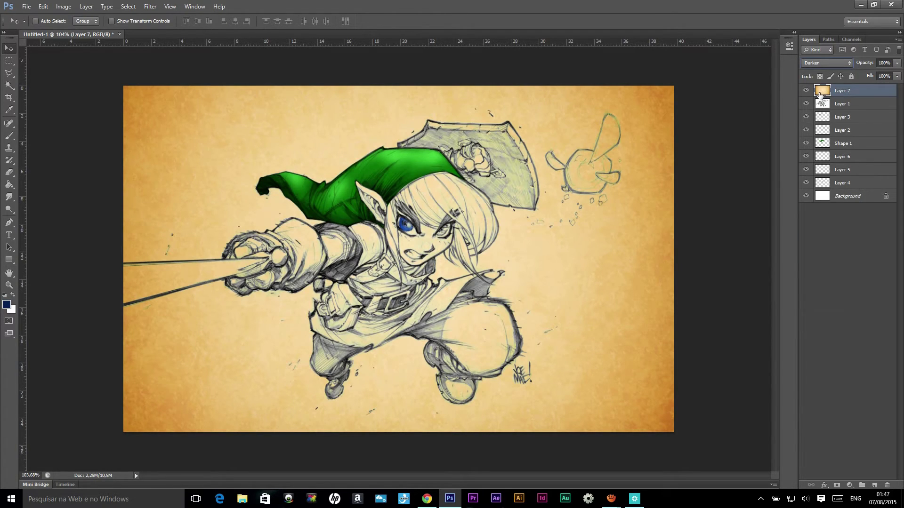
pyautogui.press('Down')
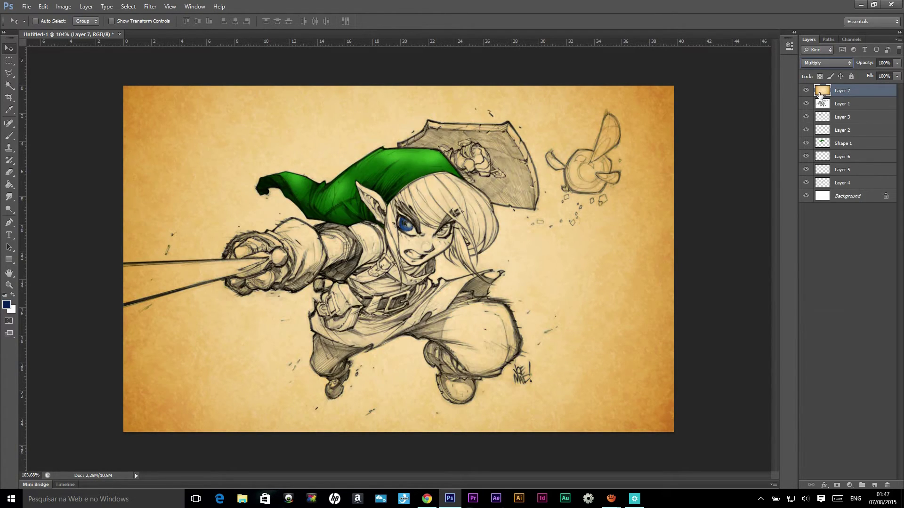
pyautogui.press('Down')
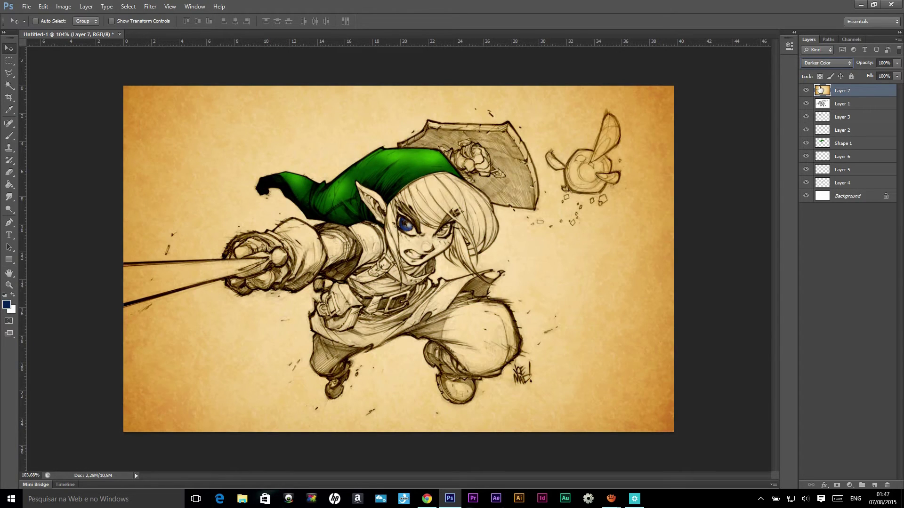
pyautogui.press('Down')
pyautogui.press('Down')
pyautogui.press('Down')
# - Preview Linear Dodge, Hard Mix and Luminosity, then keep Linear Burn and zoom on Link's arm
pyautogui.press('Down')
pyautogui.press('Down')
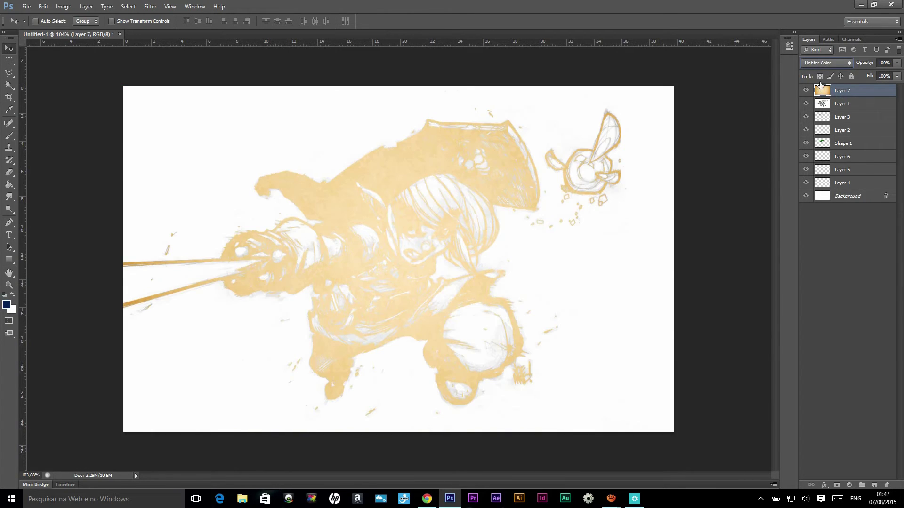
pyautogui.click(822, 64)
pyautogui.click(822, 72)
pyautogui.press('Down')
pyautogui.press('Down')
pyautogui.press('Down')
pyautogui.press('Down')
pyautogui.press('Down')
pyautogui.press('Down')
pyautogui.press('Down')
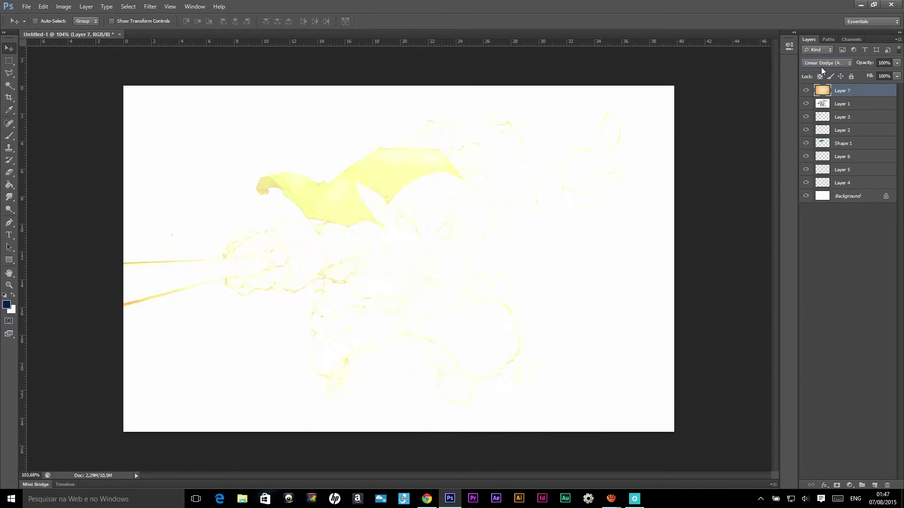
pyautogui.press('Down')
pyautogui.press('Down')
pyautogui.press('Down')
pyautogui.press('Down')
pyautogui.press('Down')
pyautogui.press('Down')
pyautogui.press('Down')
pyautogui.press('Down')
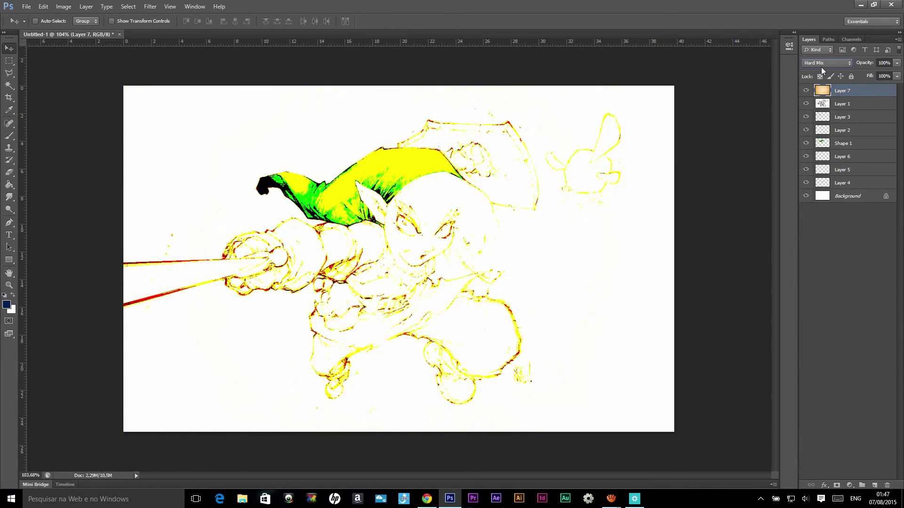
pyautogui.press('Down')
pyautogui.press('Down')
pyautogui.press('Down')
pyautogui.press('Down')
pyautogui.press('Down')
pyautogui.press('Down')
pyautogui.press('Down')
pyautogui.press('Down')
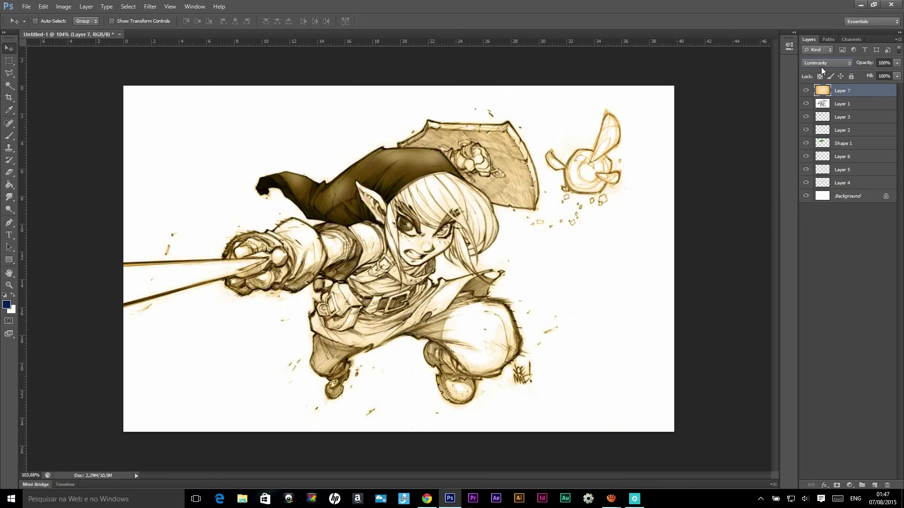
pyautogui.press('Up')
pyautogui.press('Up')
pyautogui.press('Up')
pyautogui.press('Up')
pyautogui.press('Down')
pyautogui.press('Down')
pyautogui.press('Down')
pyautogui.press('Down')
pyautogui.press('Up')
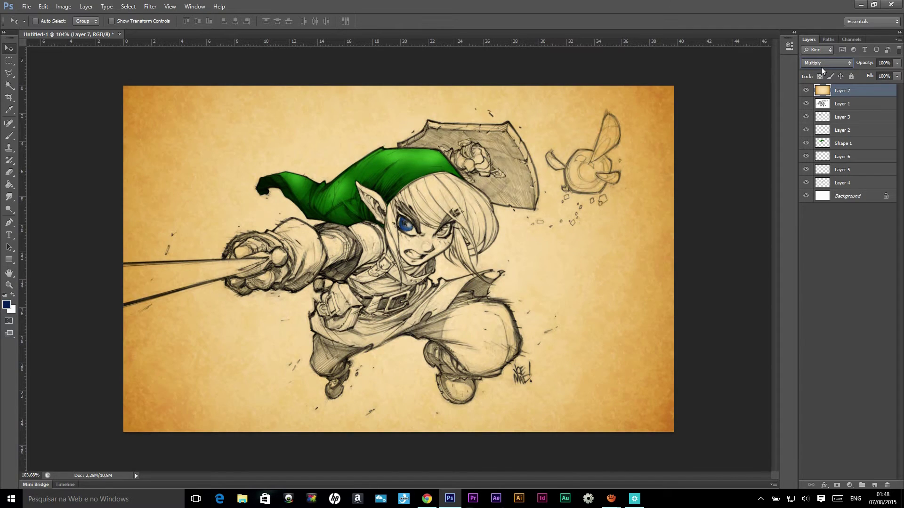
pyautogui.press('Down')
pyautogui.press('Down')
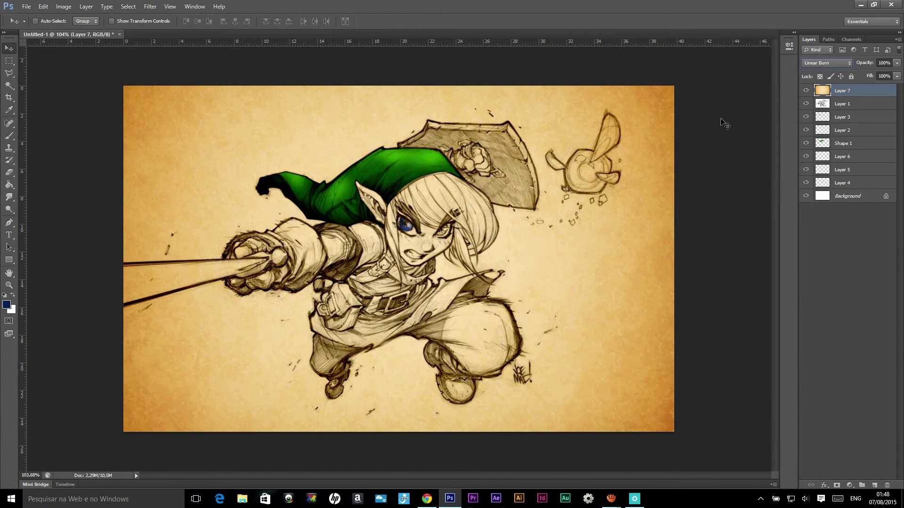
pyautogui.click(822, 66)
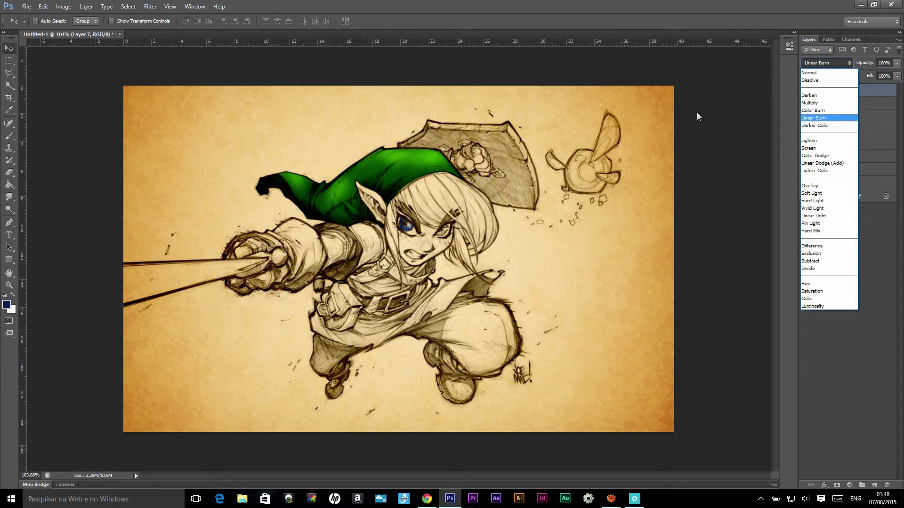
pyautogui.click(295, 82)
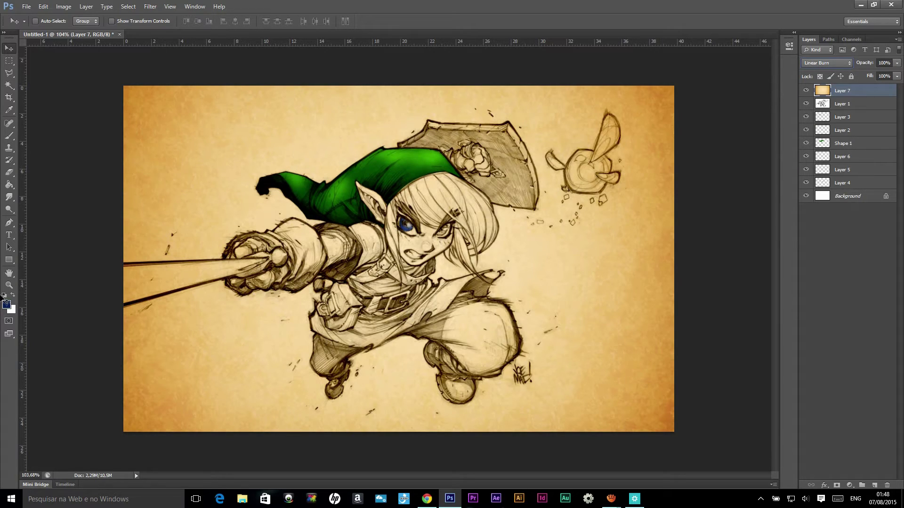
pyautogui.click(9, 284)
pyautogui.click(250, 263)
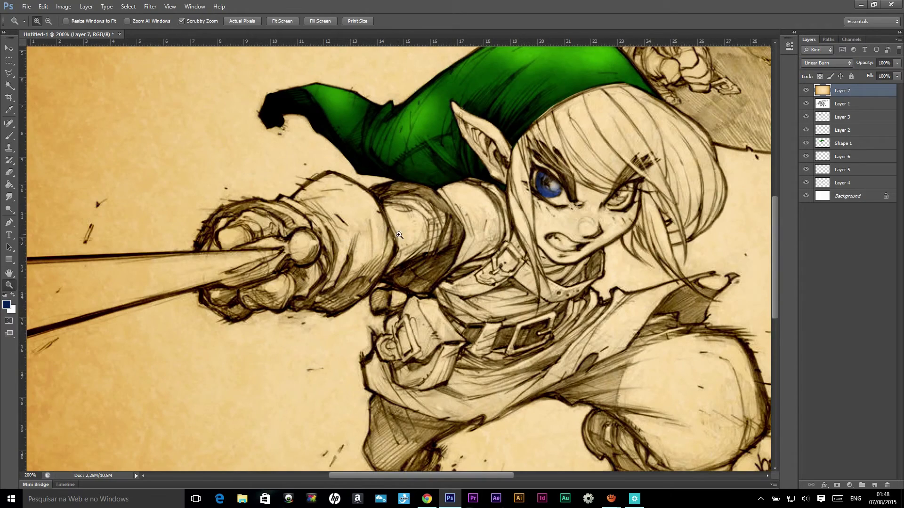
# - Toggle the parchment layer's visibility to compare, then zoom back to 100% view
pyautogui.click(401, 235)
pyautogui.click(805, 91)
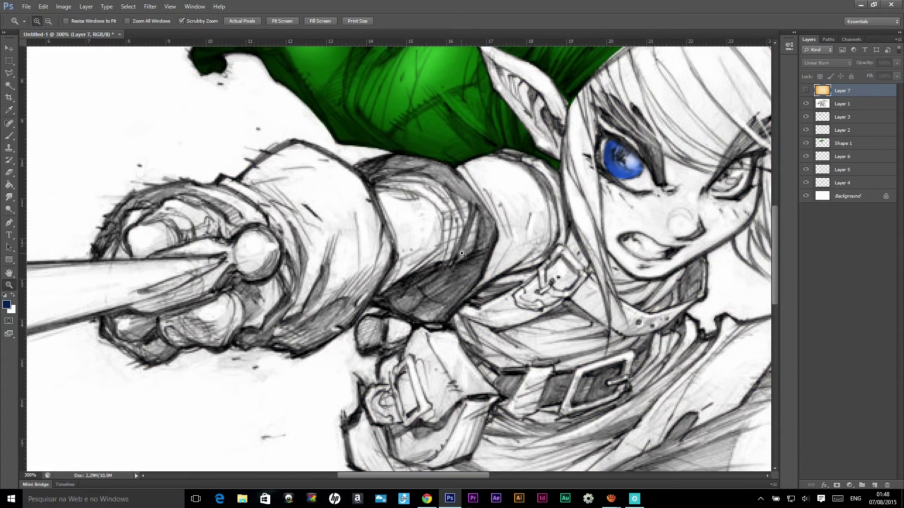
pyautogui.click(805, 90)
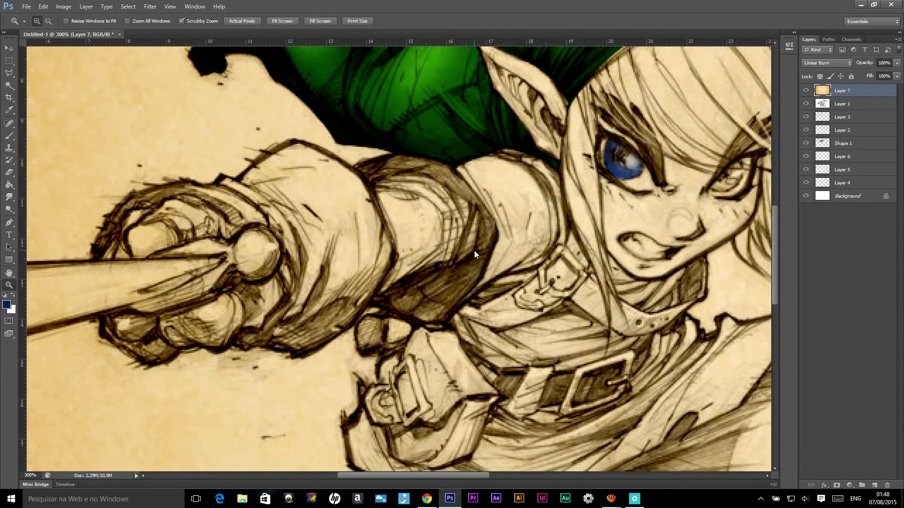
pyautogui.keyDown('alt'); pyautogui.click(629, 123); pyautogui.keyUp('alt')
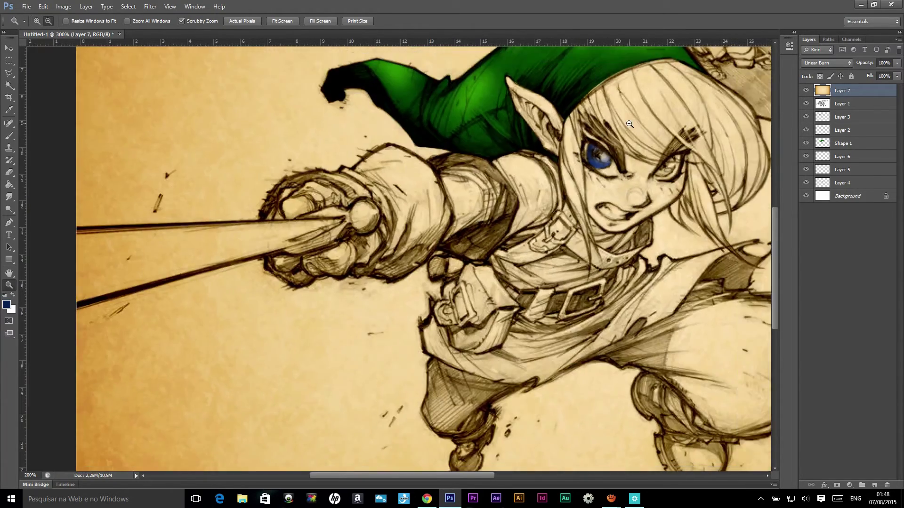
pyautogui.keyDown('alt'); pyautogui.click(266, 209); pyautogui.keyUp('alt')
pyautogui.keyDown('alt'); pyautogui.click(218, 237); pyautogui.keyUp('alt')
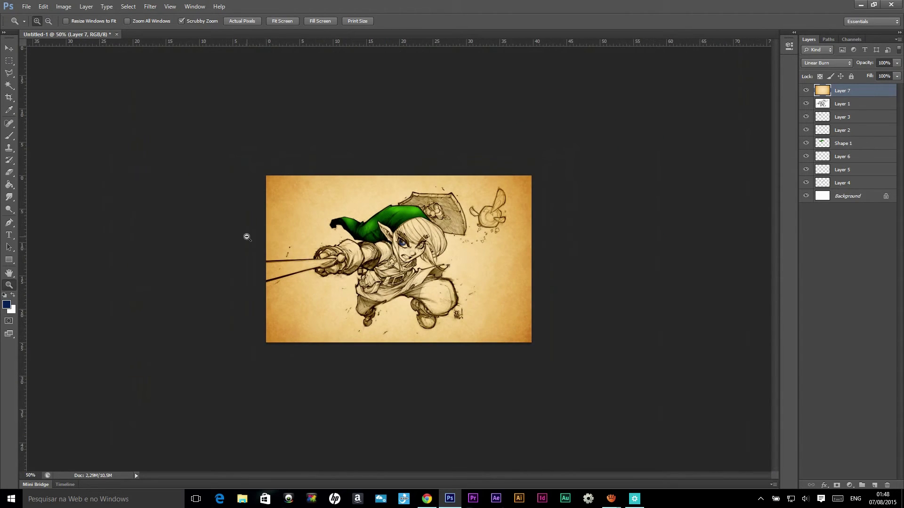
pyautogui.click(246, 236)
pyautogui.click(303, 236)
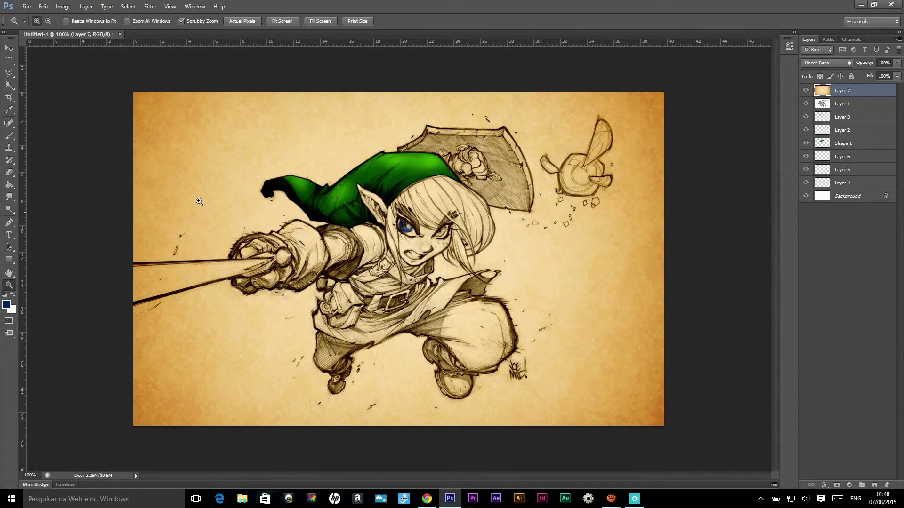
# - Flick Layer 1's line art on and off, then drag Layer 1 above the parchment Layer 7
pyautogui.click(9, 48)
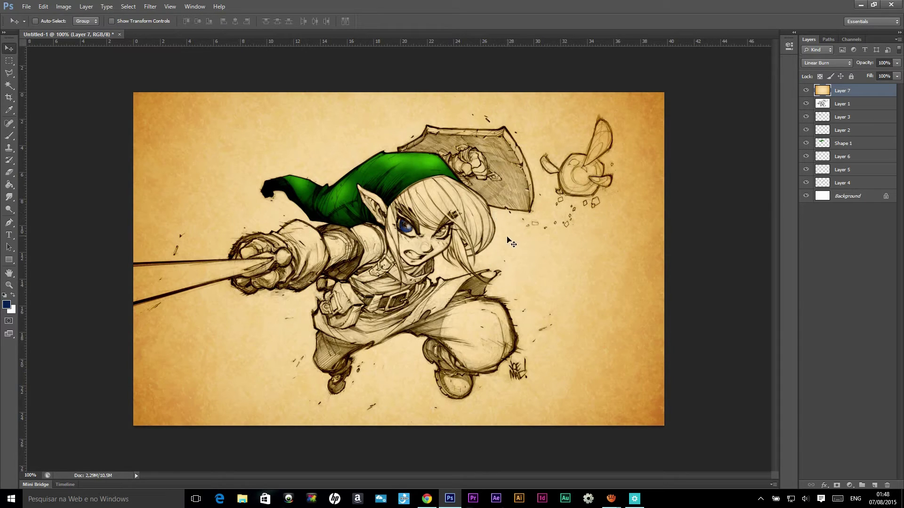
pyautogui.click(806, 104)
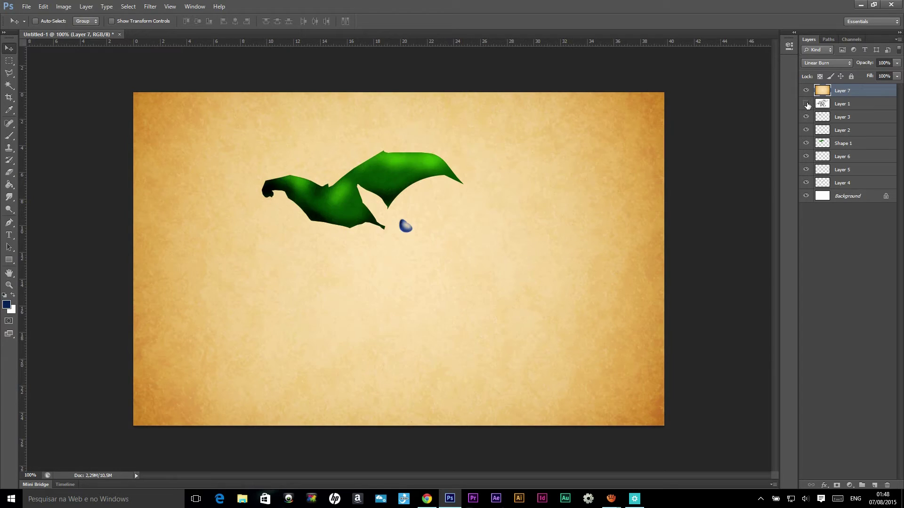
pyautogui.click(806, 104)
pyautogui.click(806, 104)
pyautogui.moveTo(304, 193); pyautogui.dragTo(703, 180)
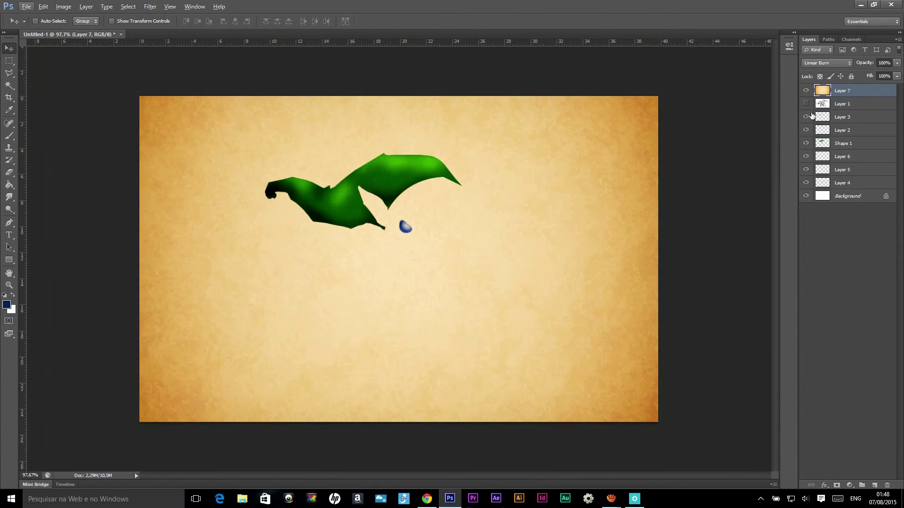
pyautogui.click(805, 104)
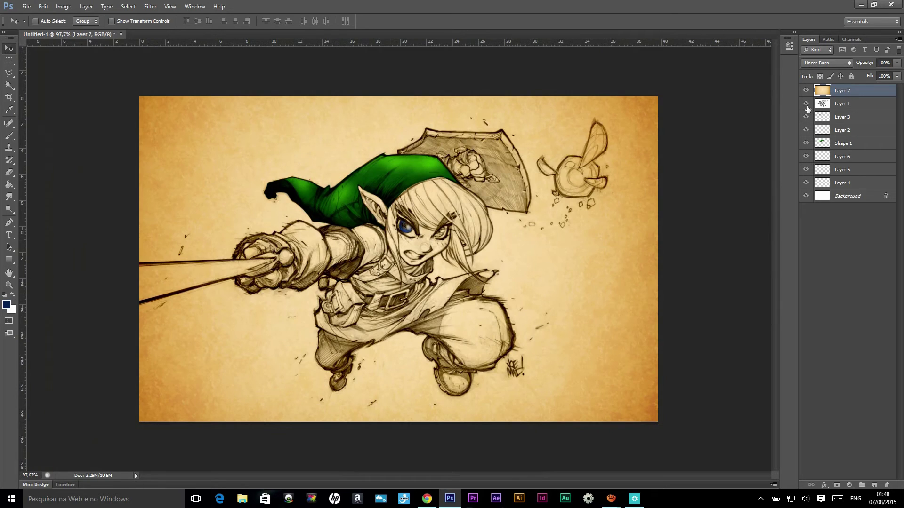
pyautogui.click(837, 103)
pyautogui.click(826, 63)
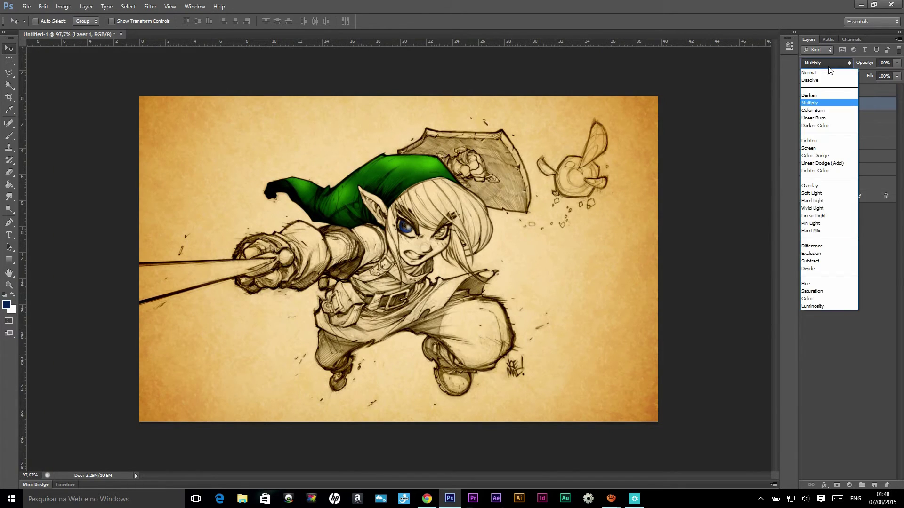
pyautogui.moveTo(837, 104); pyautogui.dragTo(840, 87)
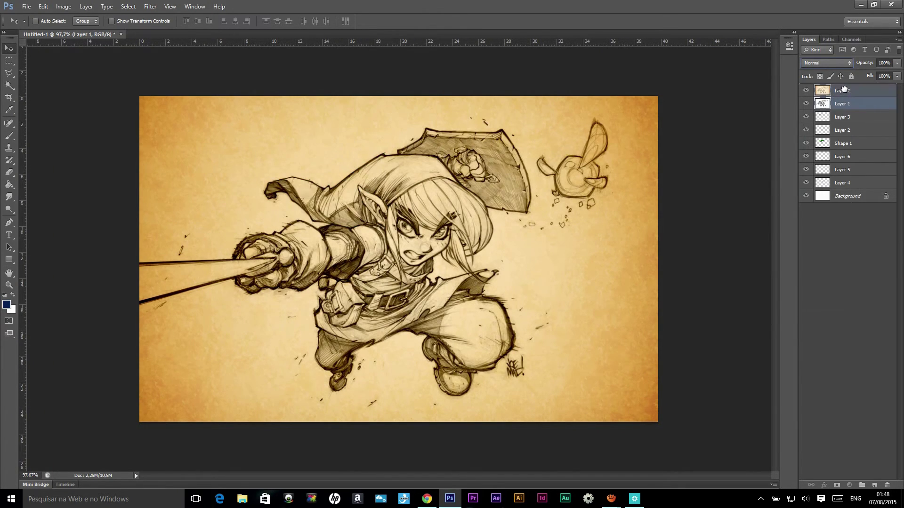
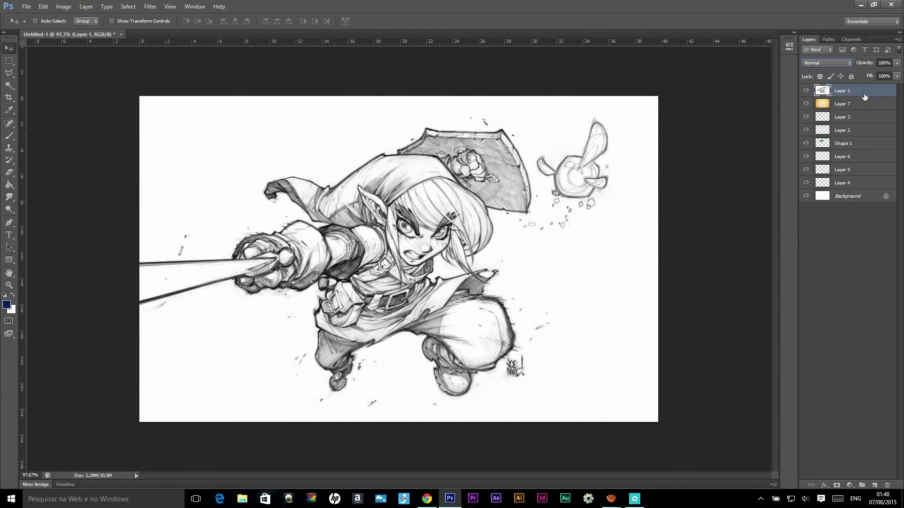
# - Delete the white background around the Link sketch on Layer 1 with the Magic Wand
pyautogui.click(9, 85)
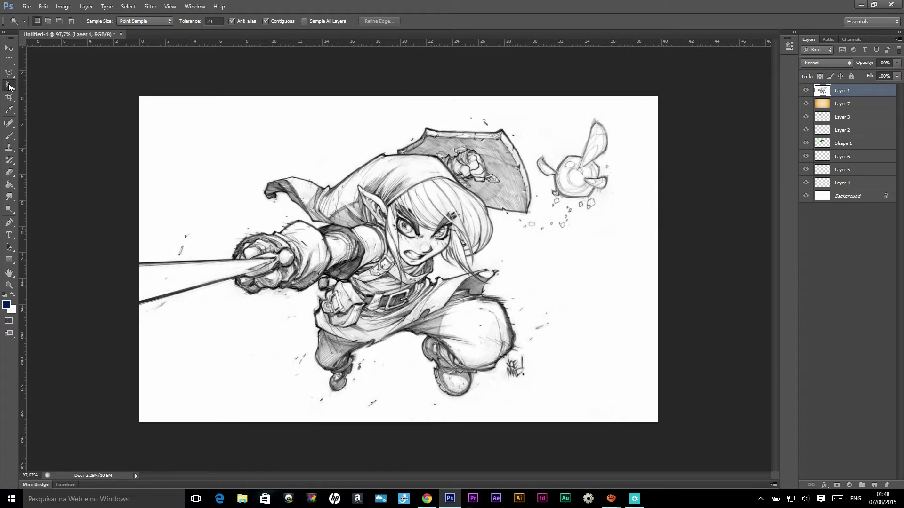
pyautogui.click(274, 132)
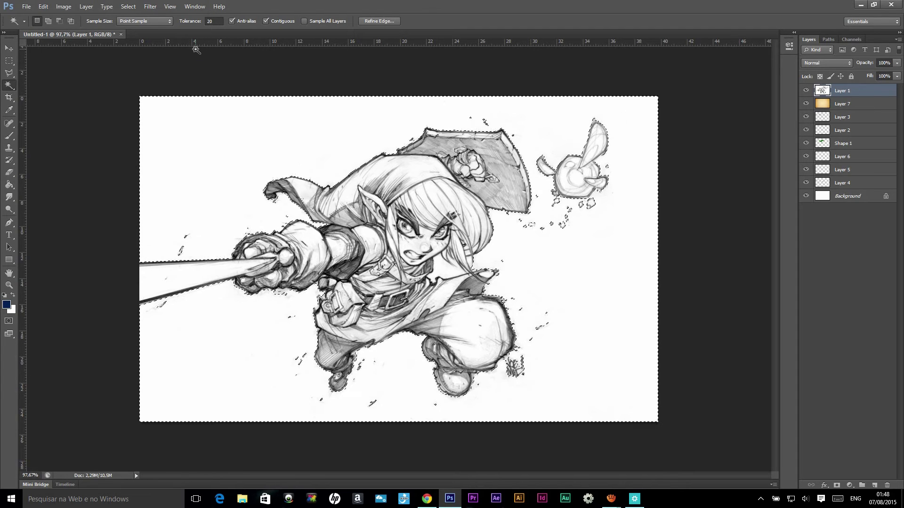
pyautogui.press('Delete')
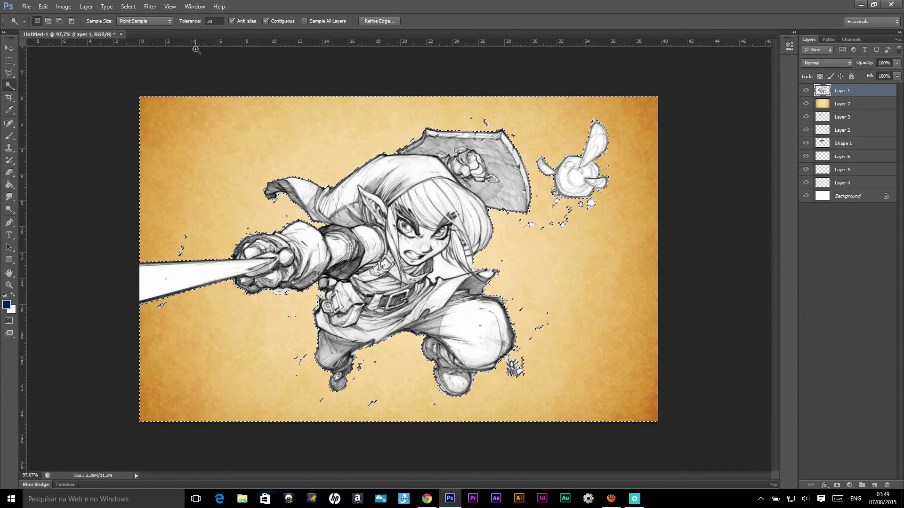
pyautogui.hotkey('ctrl', 'd')
# - Delete the white patches in the collar gaps so the parchment shows through
pyautogui.scroll(3, 429, 274)
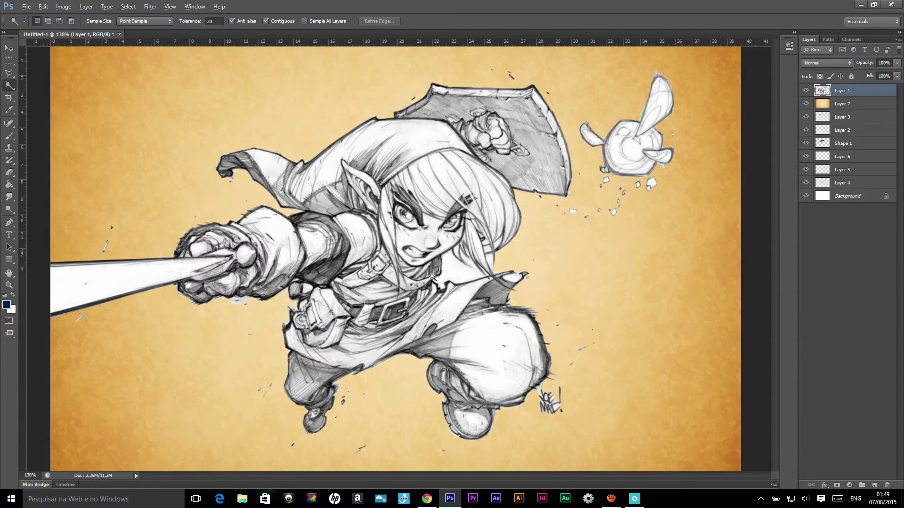
pyautogui.click(541, 276)
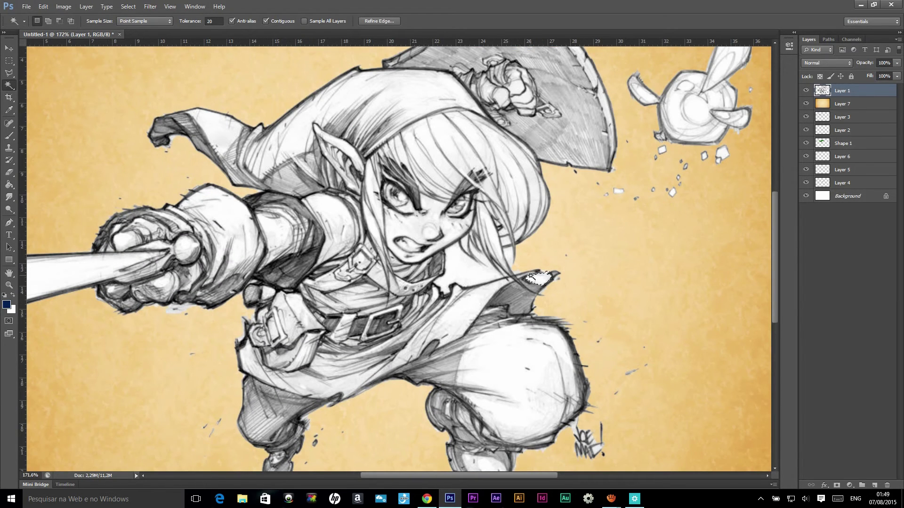
pyautogui.hotkey('ctrl', 'd')
pyautogui.click(541, 280)
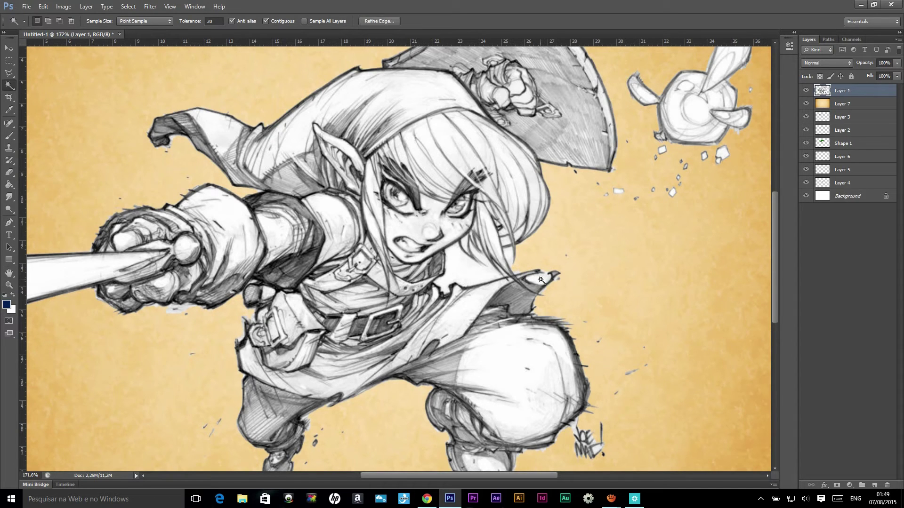
pyautogui.keyDown('shift'); pyautogui.click(475, 271); pyautogui.keyUp('shift')
pyautogui.scroll(-3, 368, 283)
pyautogui.scroll(-10, 395, 374)
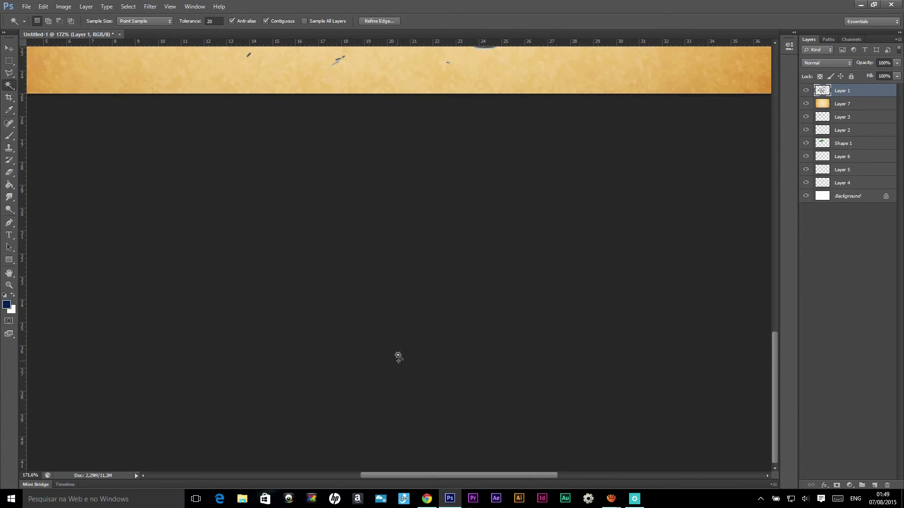
pyautogui.scroll(-4, 397, 356)
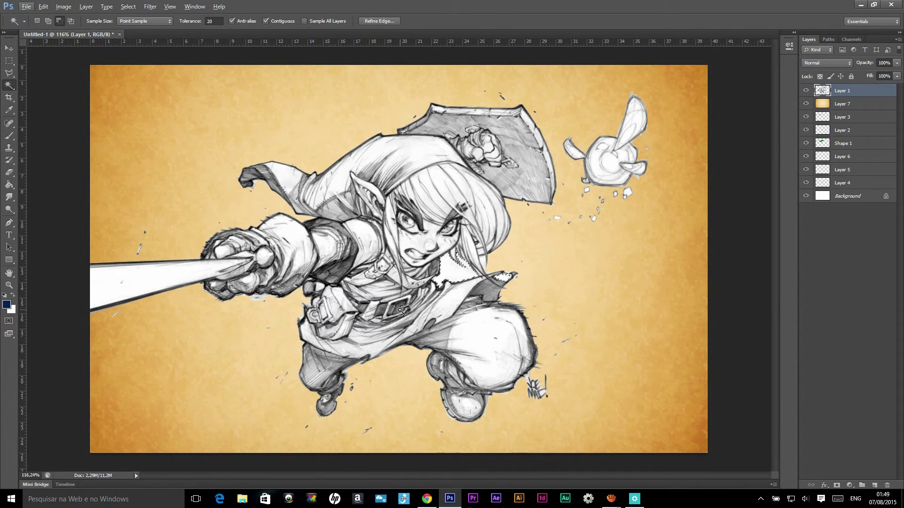
pyautogui.press('Delete')
pyautogui.hotkey('ctrl', 'd')
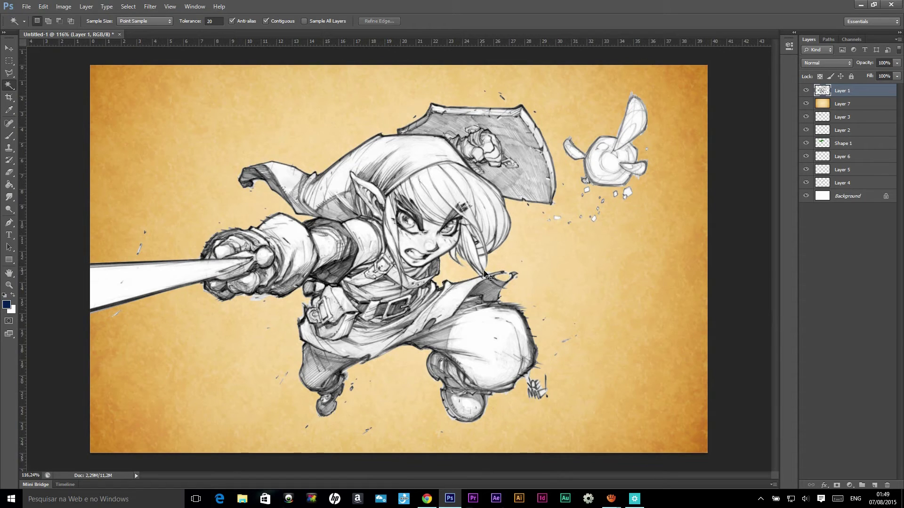
# - Duplicate Layer 1 and move the original just below Layer 7
pyautogui.click(9, 48)
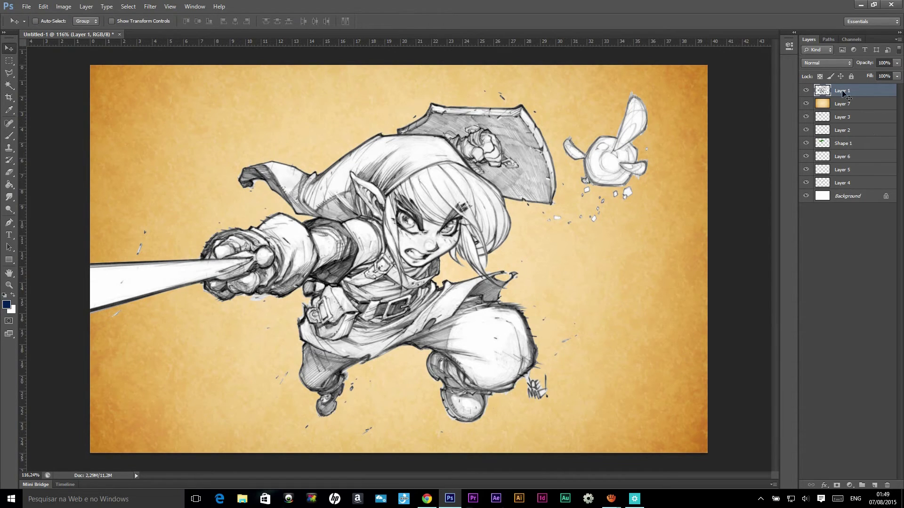
pyautogui.click(805, 90)
pyautogui.rightClick(859, 94)
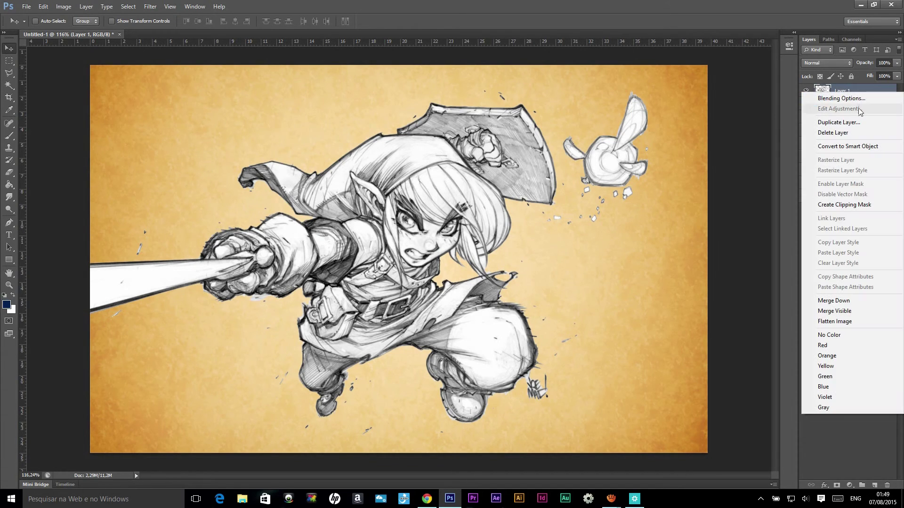
pyautogui.click(856, 124)
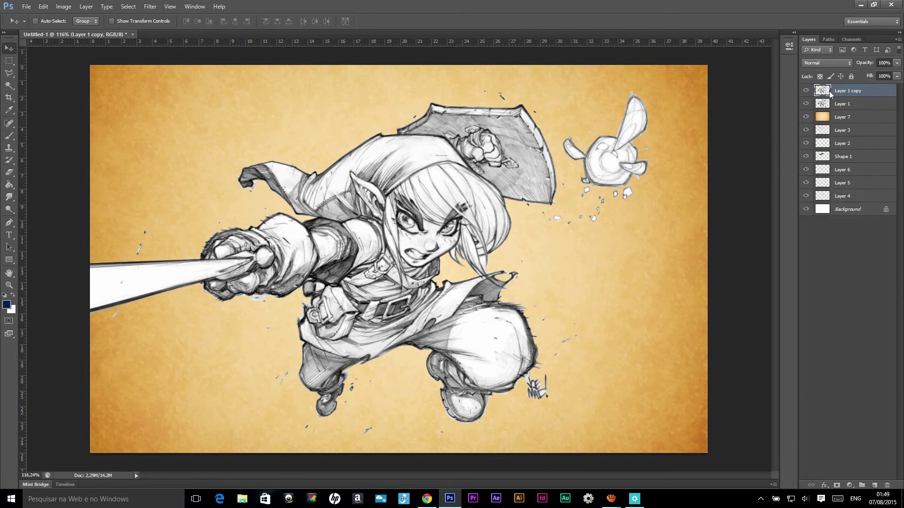
pyautogui.moveTo(836, 103); pyautogui.dragTo(815, 131)
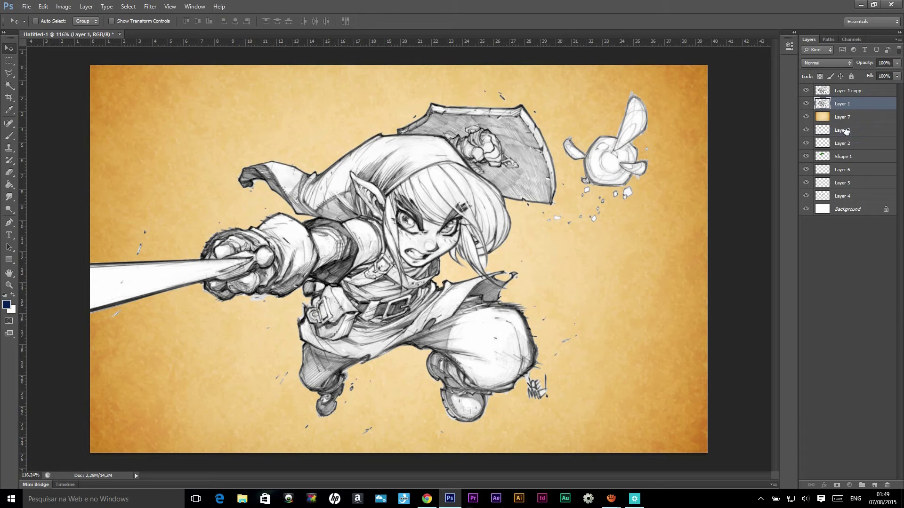
pyautogui.moveTo(842, 131); pyautogui.dragTo(840, 117)
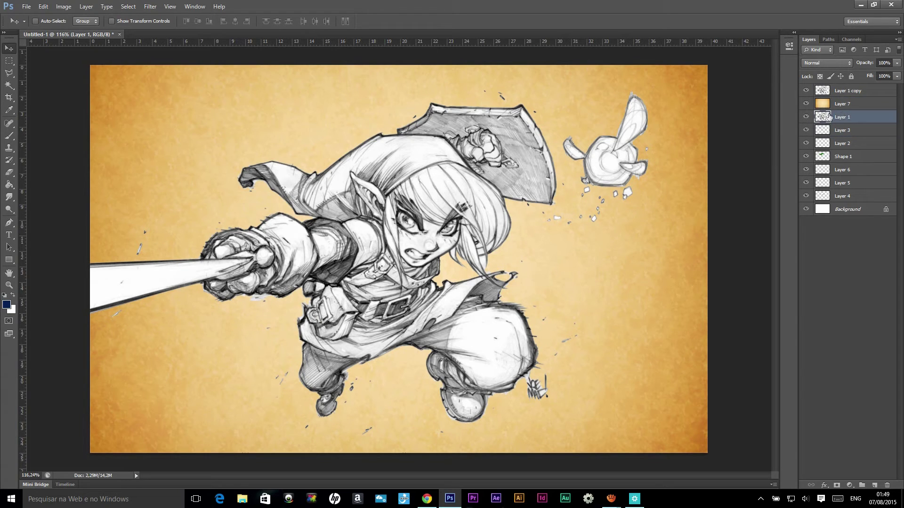
# - Try Linear Burn blending and toggle the sketch layers to compare the colour work
pyautogui.click(833, 63)
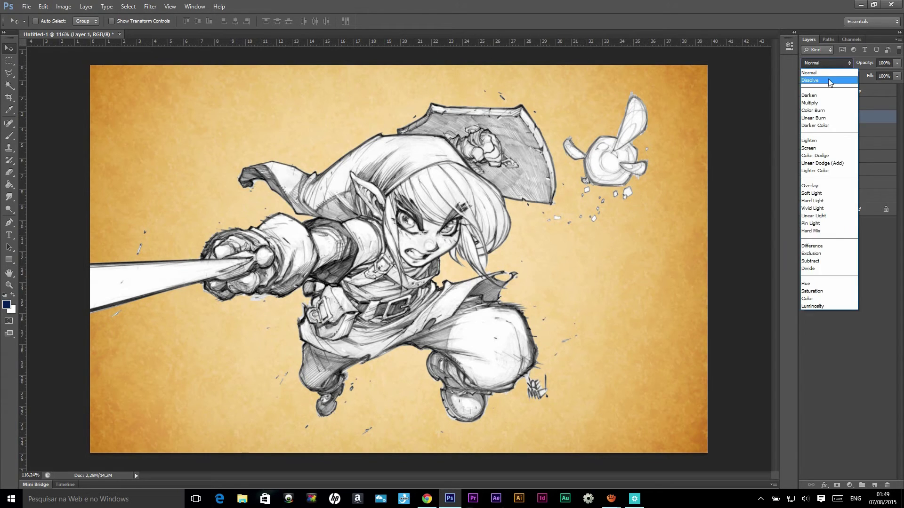
pyautogui.click(814, 117)
pyautogui.click(806, 91)
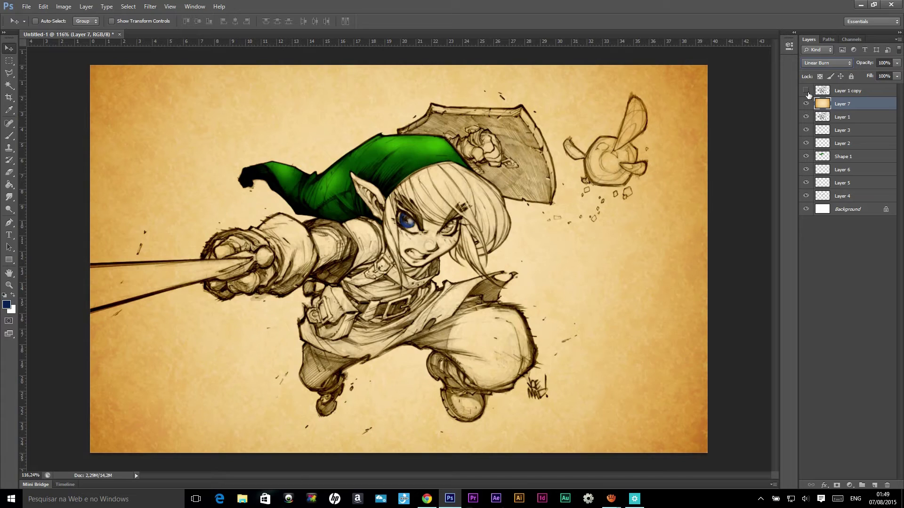
pyautogui.click(806, 91)
pyautogui.click(854, 119)
pyautogui.click(806, 117)
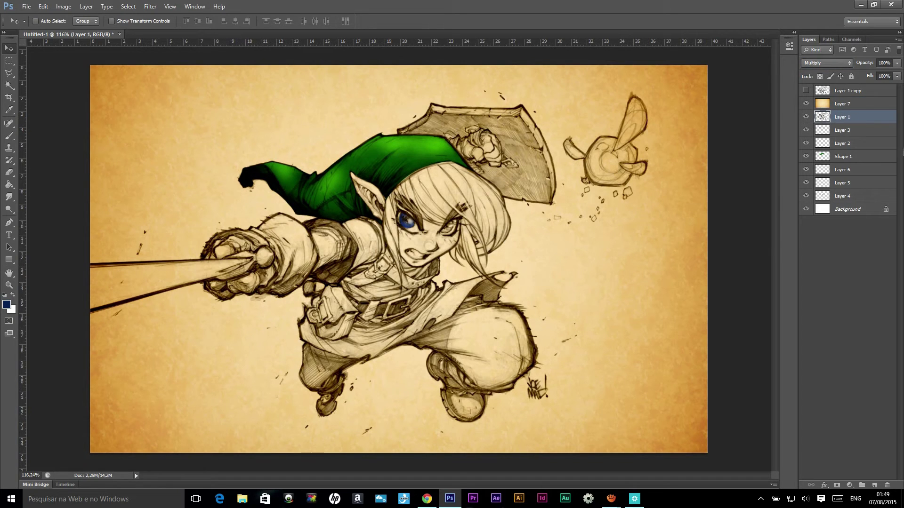
pyautogui.click(806, 91)
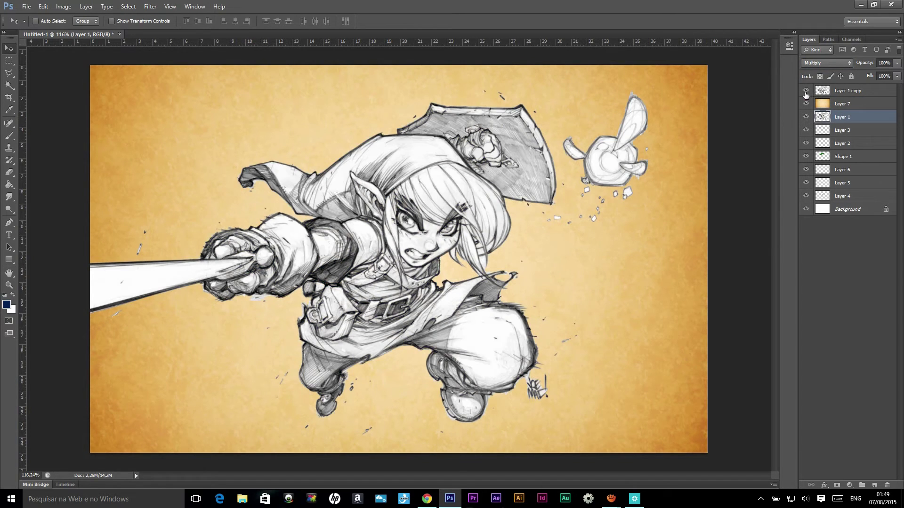
# - Preview an offset of Layer 1 copy as a shadow, then undo it
pyautogui.click(841, 94)
pyautogui.moveTo(274, 148); pyautogui.dragTo(288, 143)
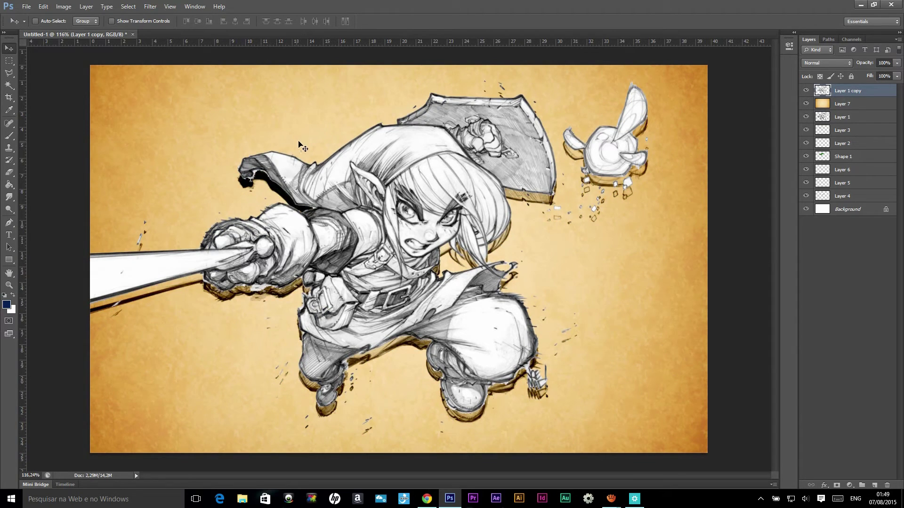
pyautogui.hotkey('ctrl', 'z')
# - Apply a black Color Overlay to Layer 1 copy, move it beneath Layer 1, and hide it
pyautogui.rightClick(855, 94)
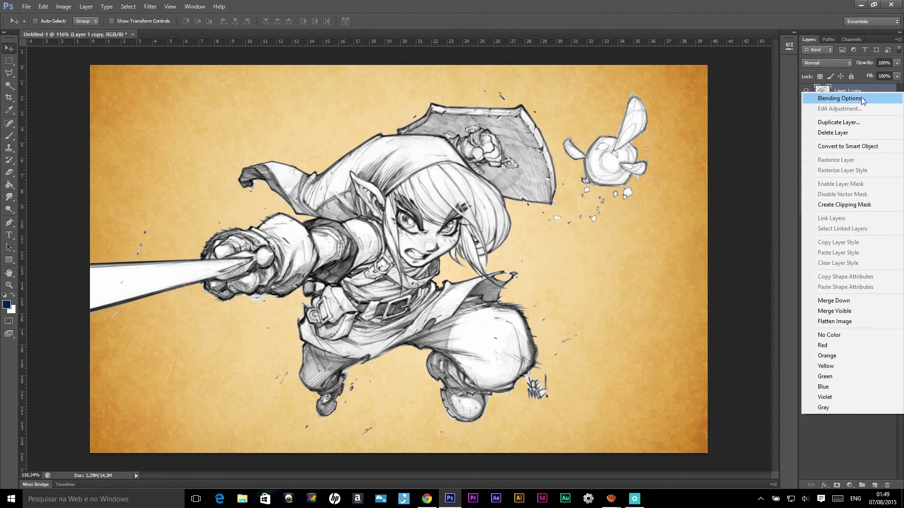
pyautogui.click(862, 98)
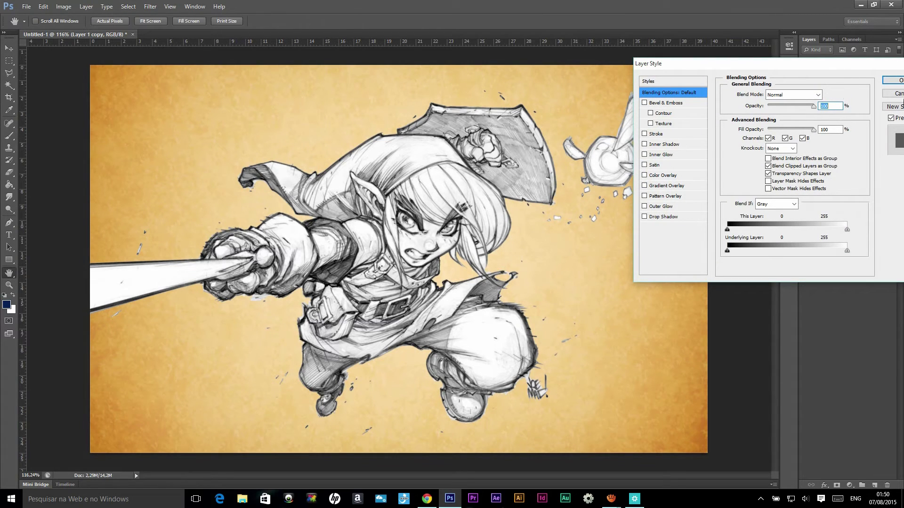
pyautogui.click(895, 80)
pyautogui.rightClick(856, 93)
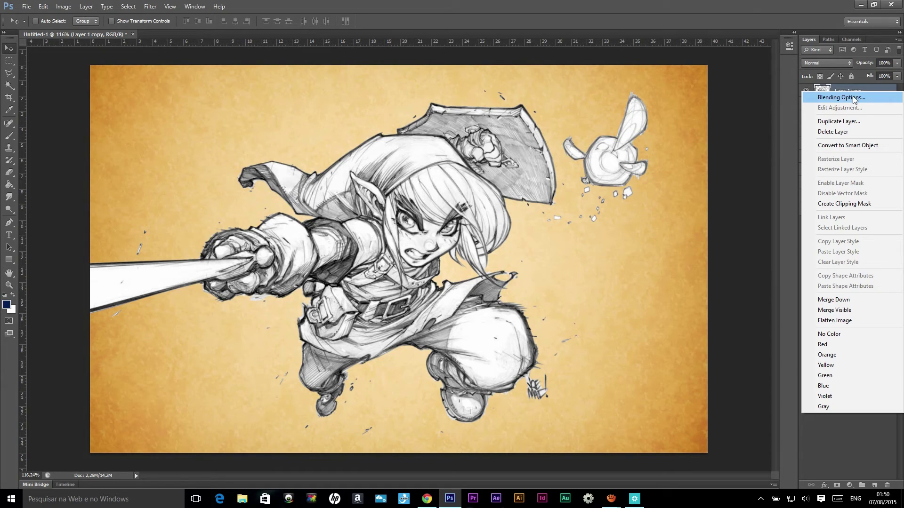
pyautogui.click(853, 97)
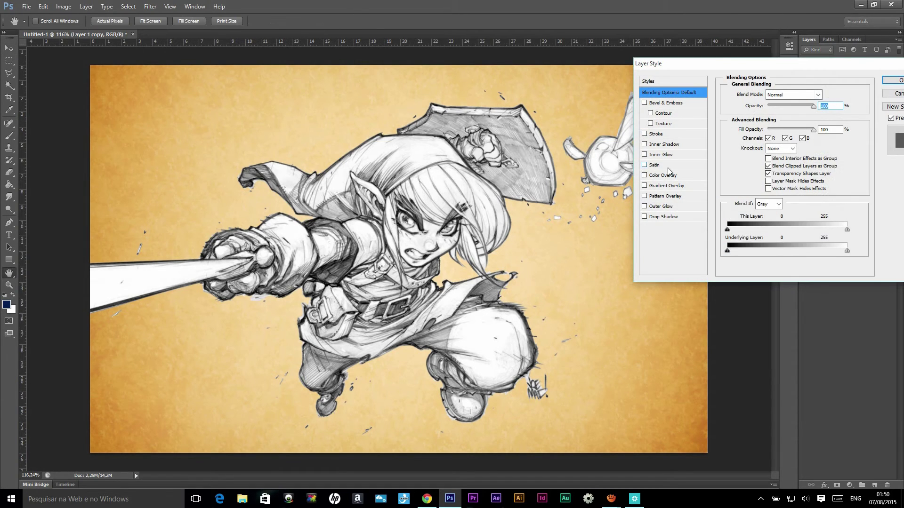
pyautogui.click(656, 175)
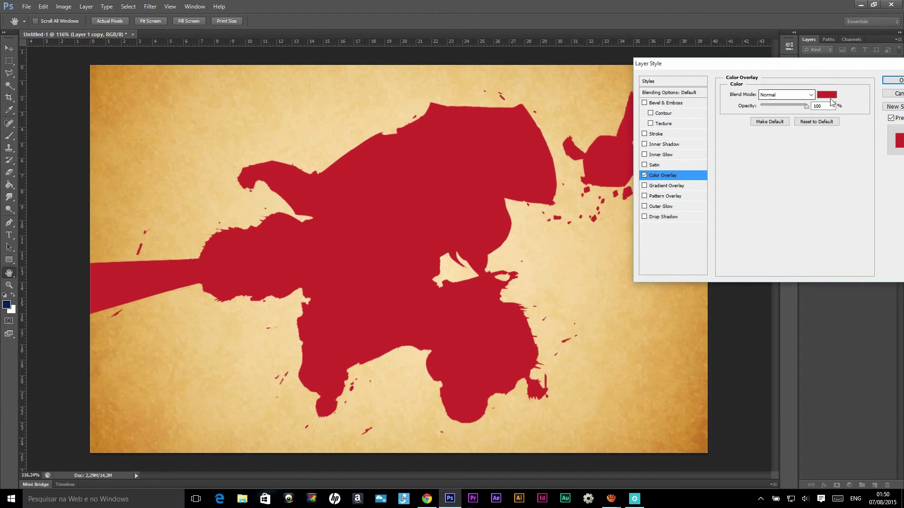
pyautogui.click(826, 95)
pyautogui.moveTo(768, 162); pyautogui.dragTo(796, 242)
pyautogui.click(881, 106)
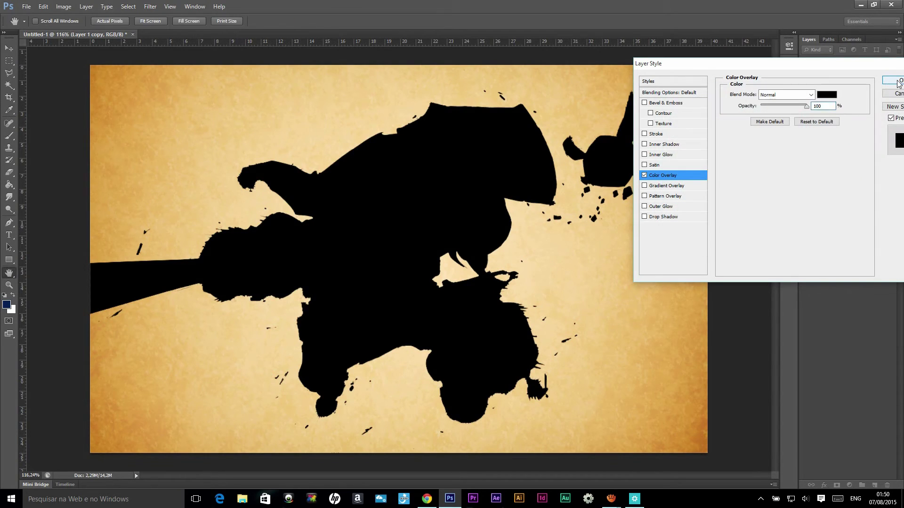
pyautogui.click(894, 80)
pyautogui.moveTo(841, 92); pyautogui.dragTo(848, 138)
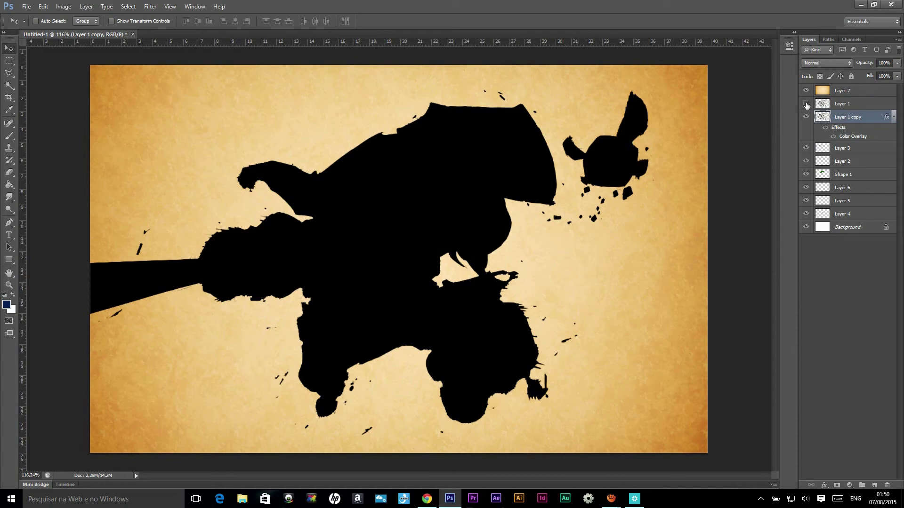
pyautogui.click(806, 116)
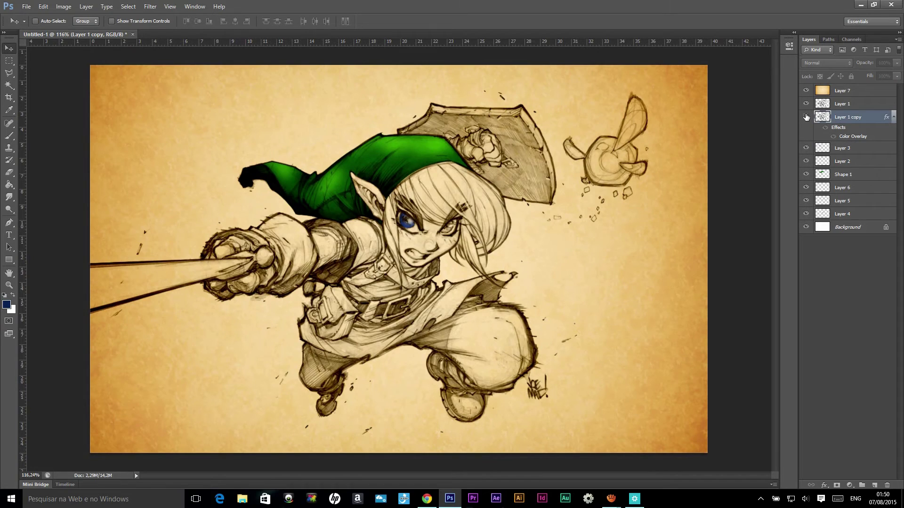
# - Show the black silhouette, soften it with a Gaussian Blur, and shift it right
pyautogui.click(805, 117)
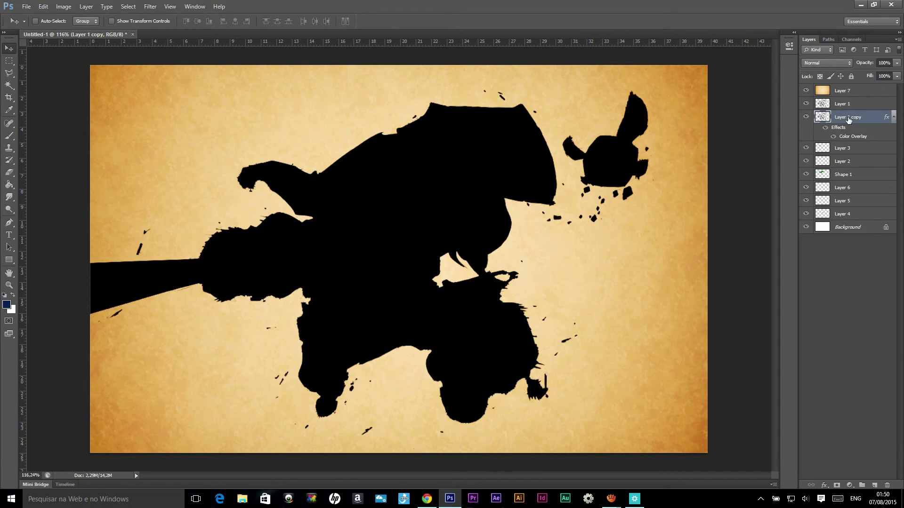
pyautogui.click(897, 63)
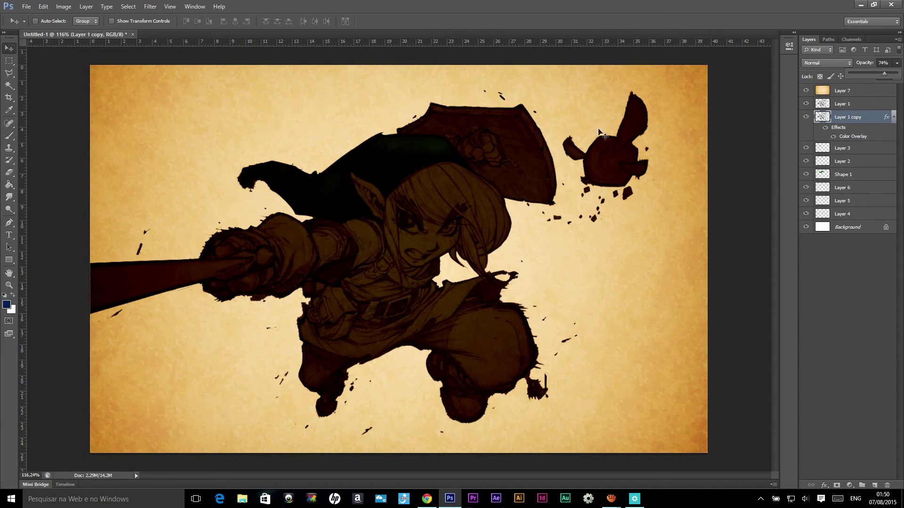
pyautogui.click(150, 9)
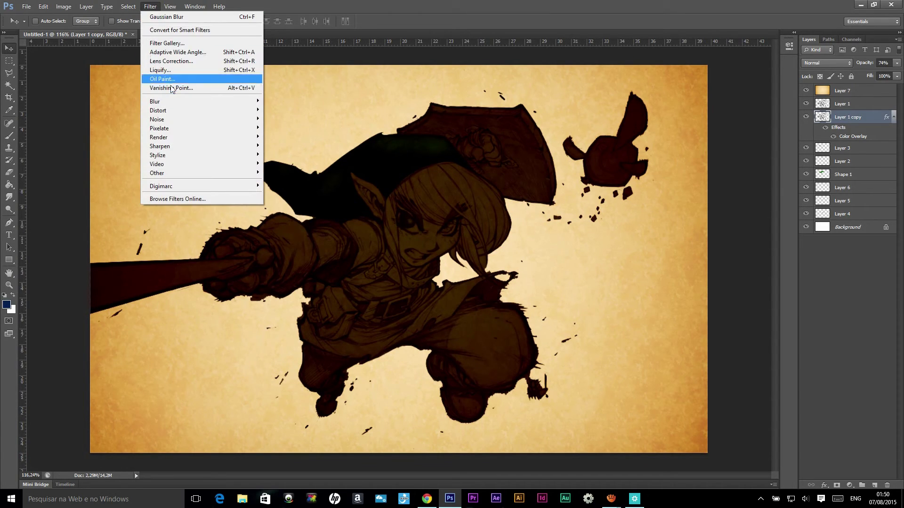
pyautogui.moveTo(170, 100)
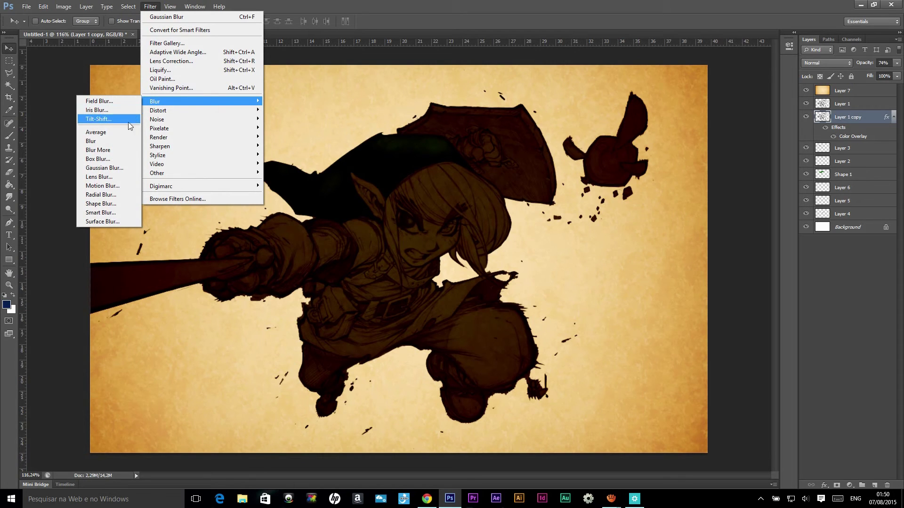
pyautogui.click(122, 168)
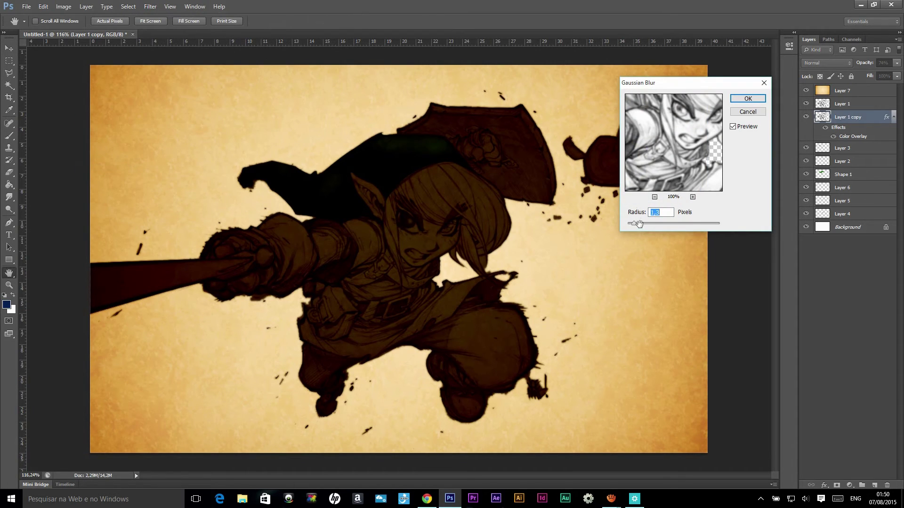
pyautogui.moveTo(646, 223); pyautogui.dragTo(649, 223)
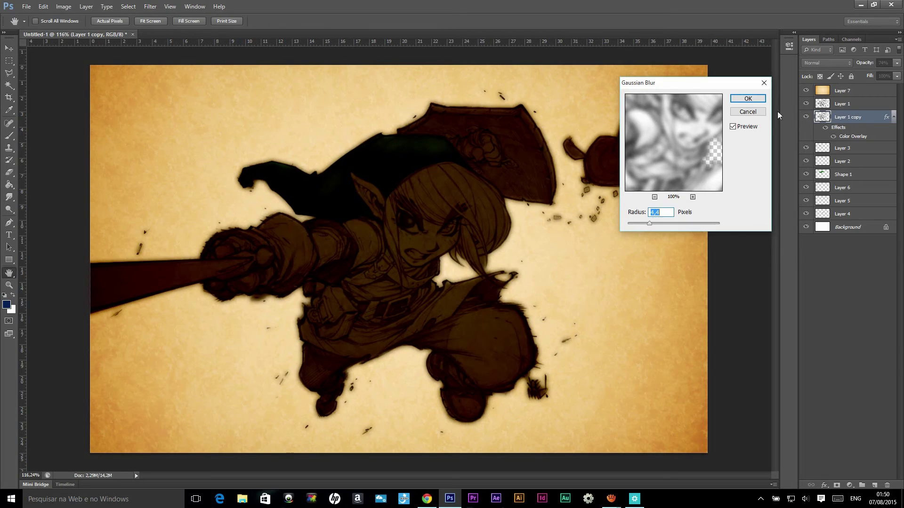
pyautogui.click(753, 99)
pyautogui.click(896, 62)
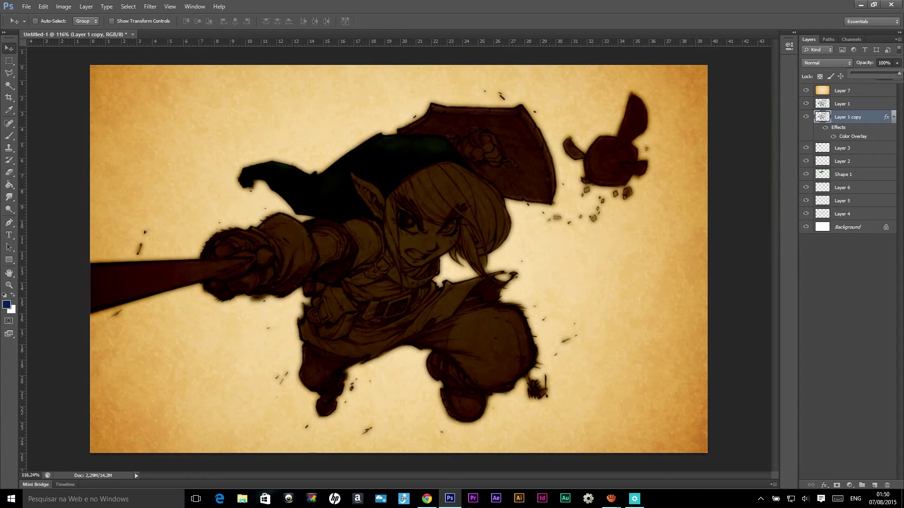
pyautogui.moveTo(539, 181)
pyautogui.mouseDown()
pyautogui.moveTo(554, 188)
pyautogui.moveTo(556, 177)
pyautogui.mouseUp()
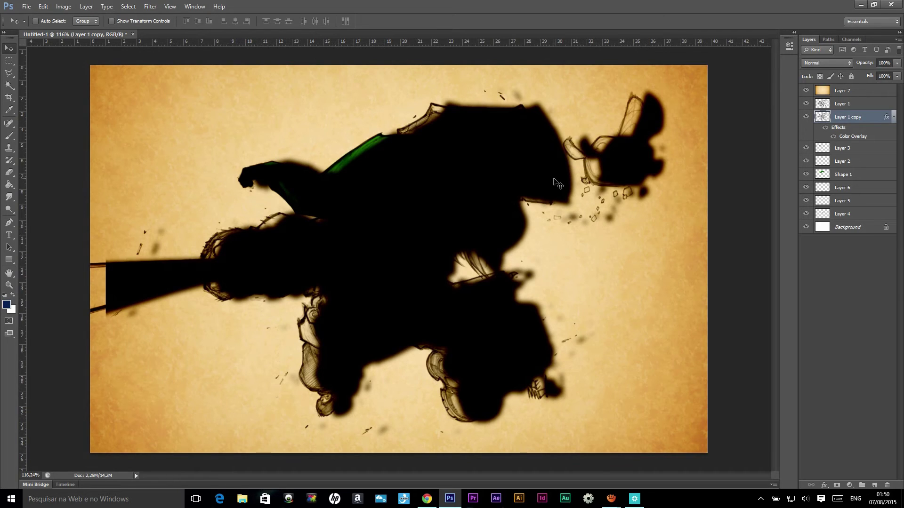
# - Nudge the blurred shadow a few pixels down and right, then shift Layer 1 slightly up-left
pyautogui.hotkey('ctrl', 'alt', 'z')
pyautogui.hotkey('ctrl', 'alt', 'z')
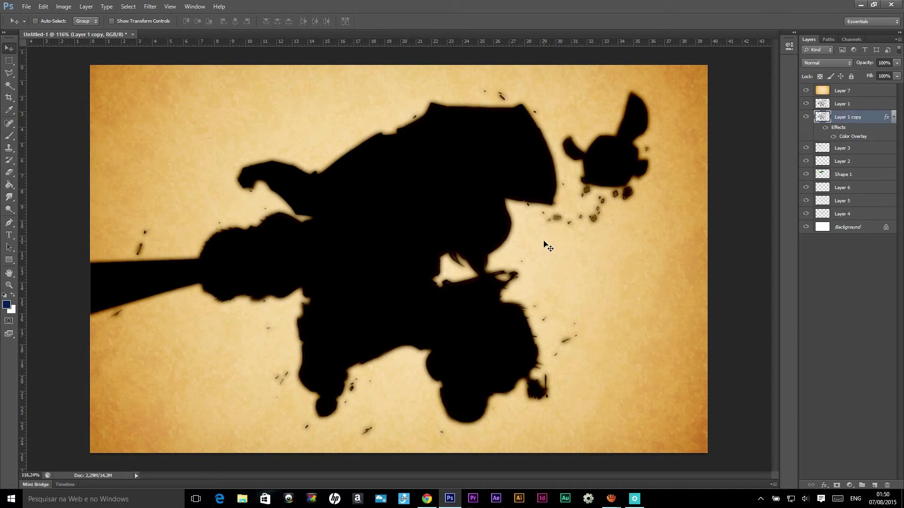
pyautogui.press('Down')
pyautogui.press('Down')
pyautogui.press('Down')
pyautogui.press('Down')
pyautogui.press('Right')
pyautogui.press('Down')
pyautogui.press('Right')
pyautogui.press('Down')
pyautogui.press('Right')
pyautogui.press('Down')
pyautogui.press('Right')
pyautogui.press('Down')
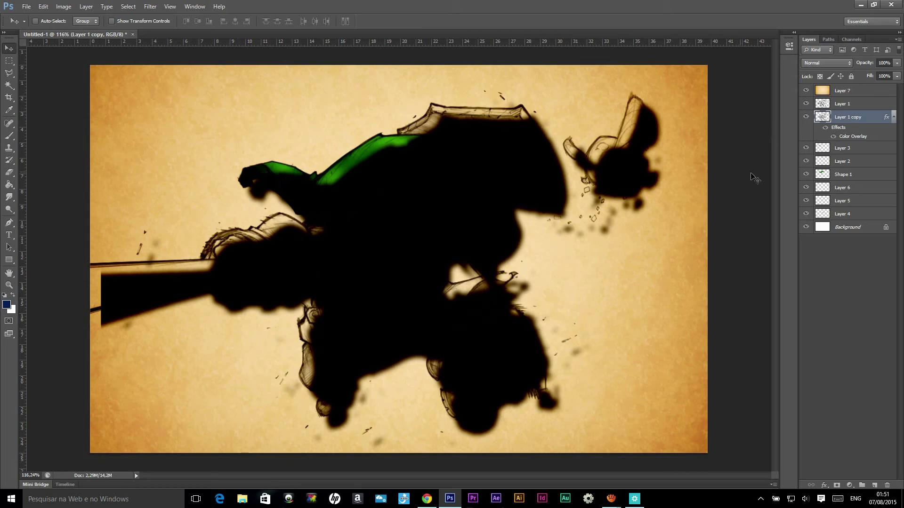
pyautogui.click(837, 104)
pyautogui.moveTo(499, 140)
pyautogui.mouseDown()
pyautogui.moveTo(375, 123)
pyautogui.moveTo(501, 134)
pyautogui.mouseUp()
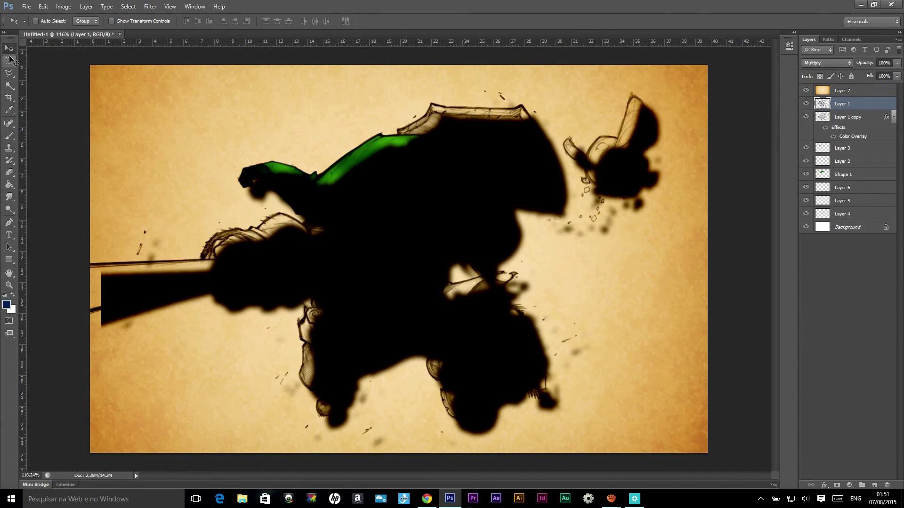
# - Magic Wand the parchment background and invert the selection to cover the character
pyautogui.click(9, 85)
pyautogui.click(190, 86)
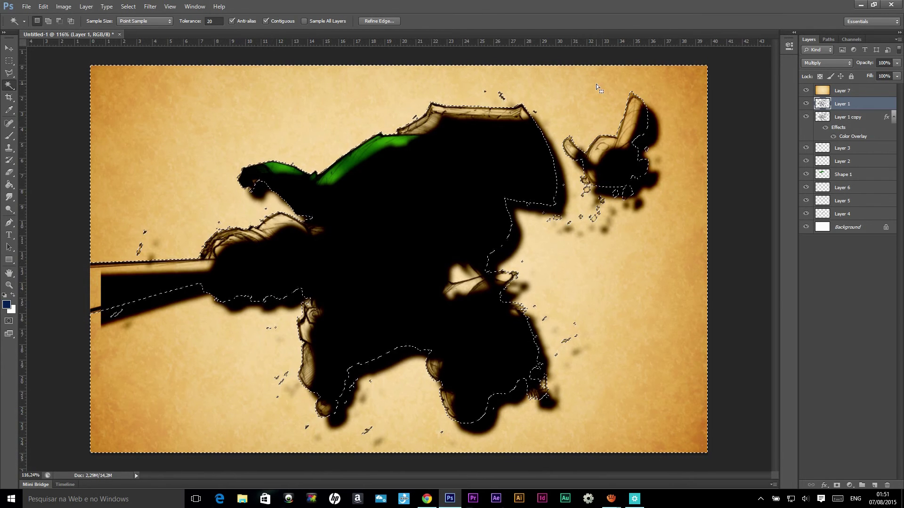
pyautogui.hotkey('ctrl', 'shift', 'i')
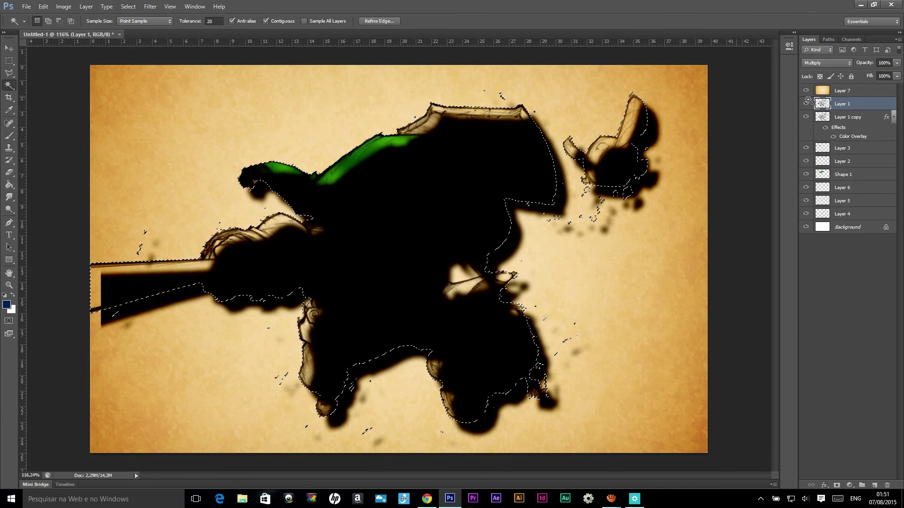
pyautogui.click(848, 118)
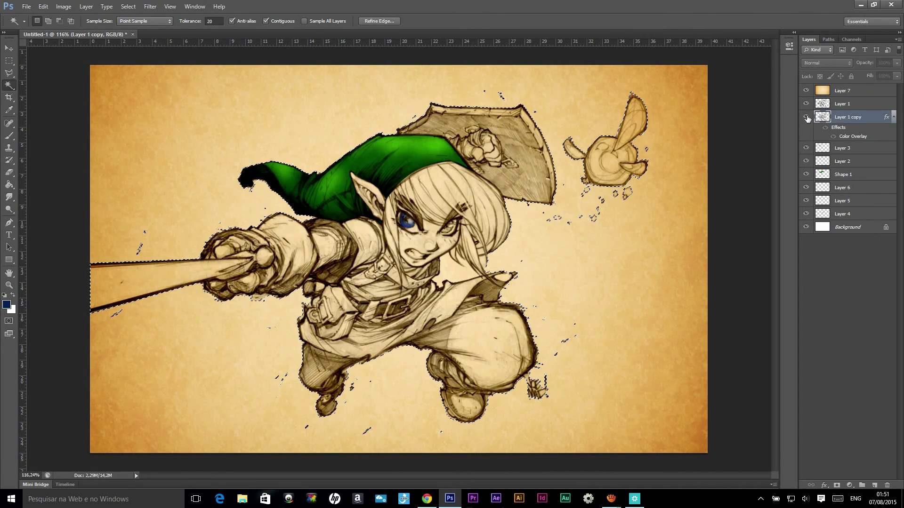
# - Delete the shadow inside the character selection on Layer 1 copy and deselect
pyautogui.press('Delete')
pyautogui.hotkey('ctrl', 'd')
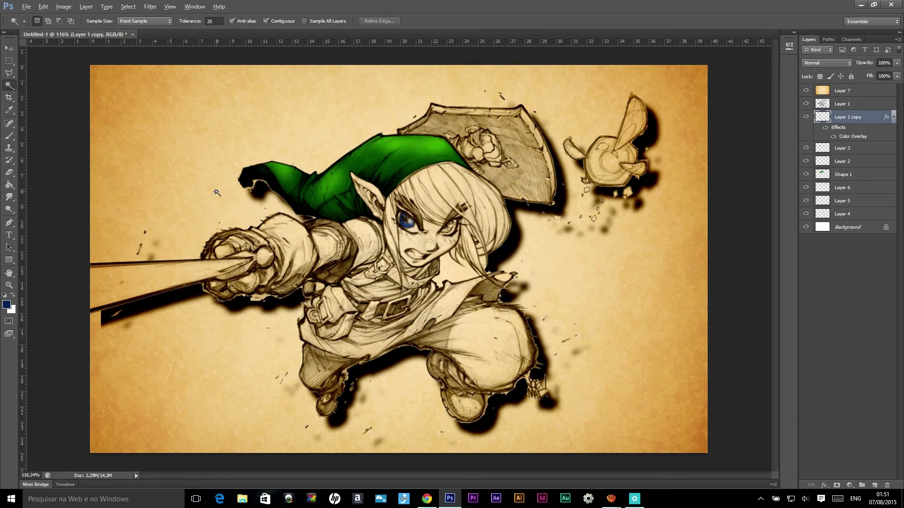
pyautogui.scroll(-2, 217, 193)
pyautogui.scroll(5, 546, 326)
pyautogui.scroll(-4, 546, 326)
pyautogui.scroll(1, 599, 163)
# - Set Layer 1 copy's opacity to 56% and toggle it to compare the drop shadow
pyautogui.press('alt')
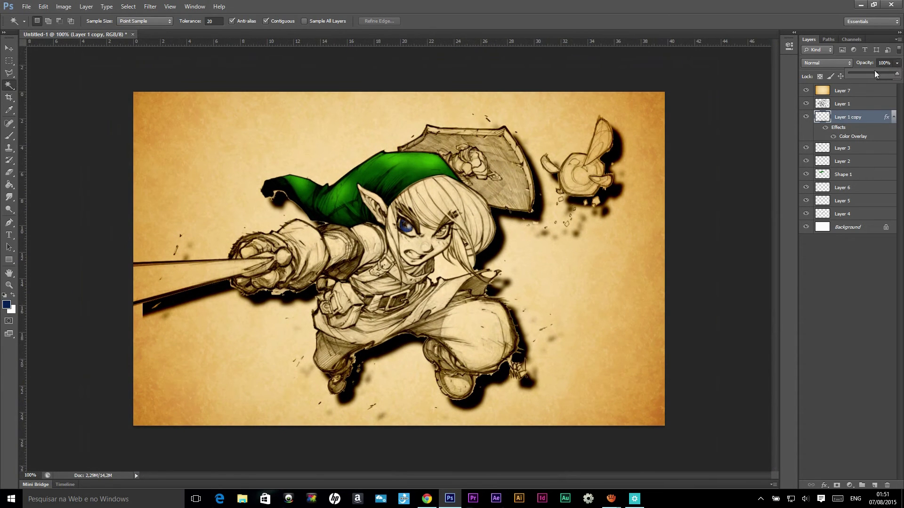
pyautogui.click(868, 74)
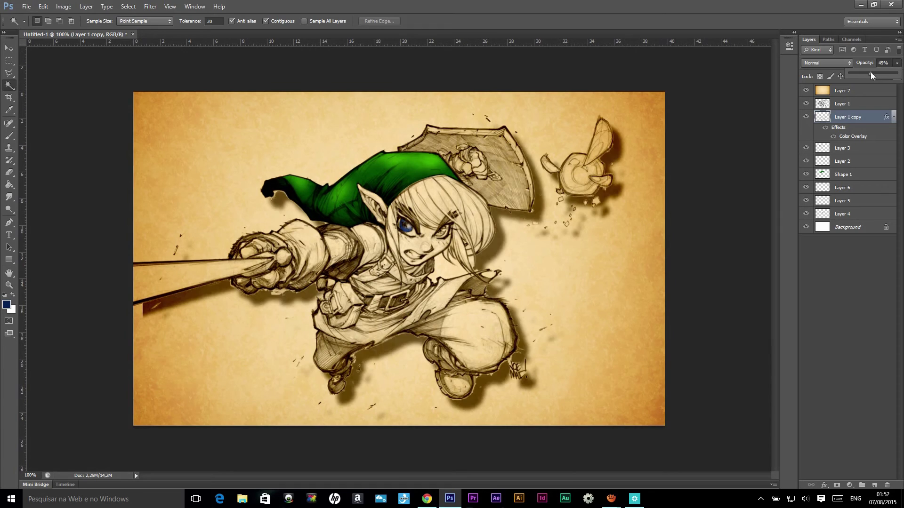
pyautogui.moveTo(876, 72); pyautogui.dragTo(876, 71)
pyautogui.scroll(2, 456, 285)
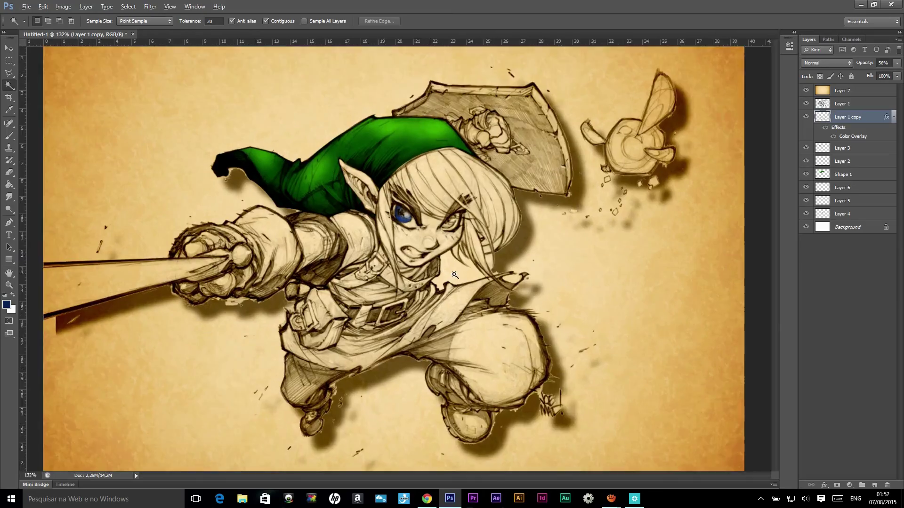
pyautogui.scroll(3, 456, 285)
pyautogui.scroll(4, 456, 284)
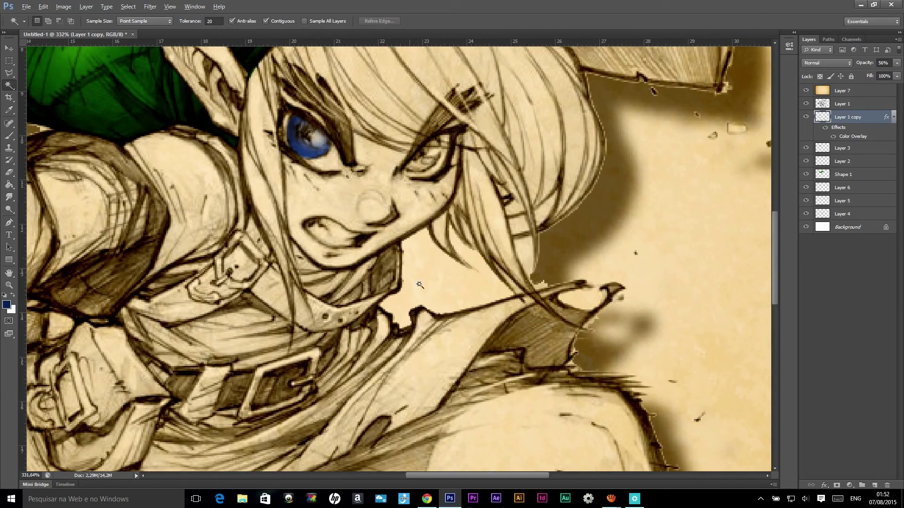
pyautogui.scroll(-4, 411, 299)
pyautogui.scroll(-4, 264, 232)
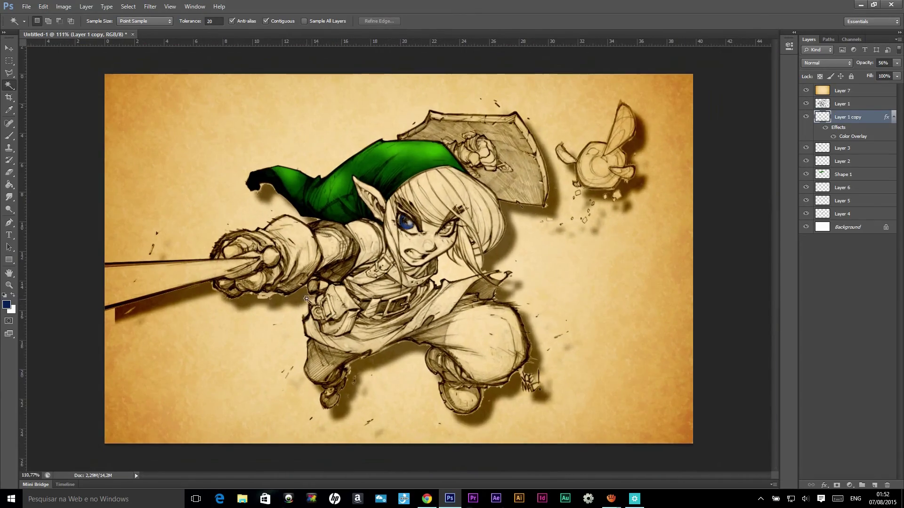
pyautogui.scroll(-2, 263, 231)
pyautogui.scroll(-1, 272, 231)
pyautogui.scroll(1, 306, 221)
pyautogui.scroll(1, 343, 212)
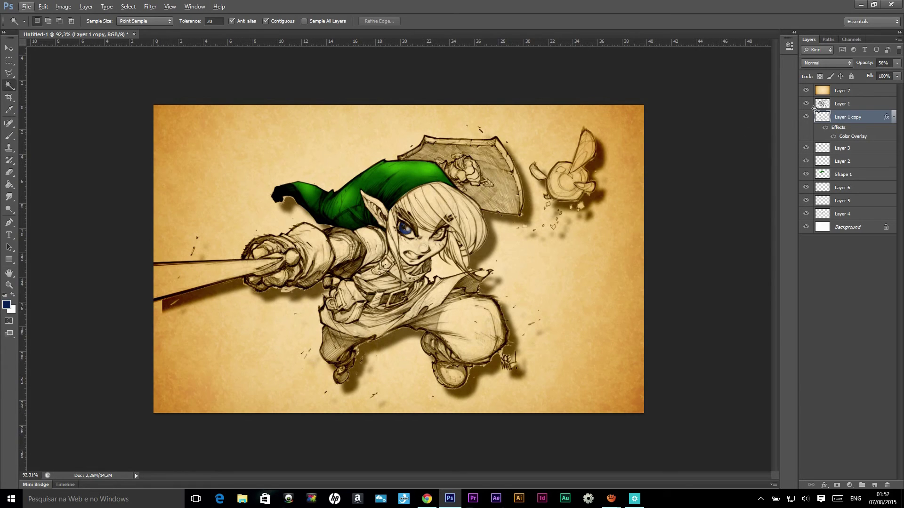
pyautogui.click(806, 117)
# - Try a 195 px Smudge on Link's face and hair in Layer 1, then undo it
pyautogui.click(9, 197)
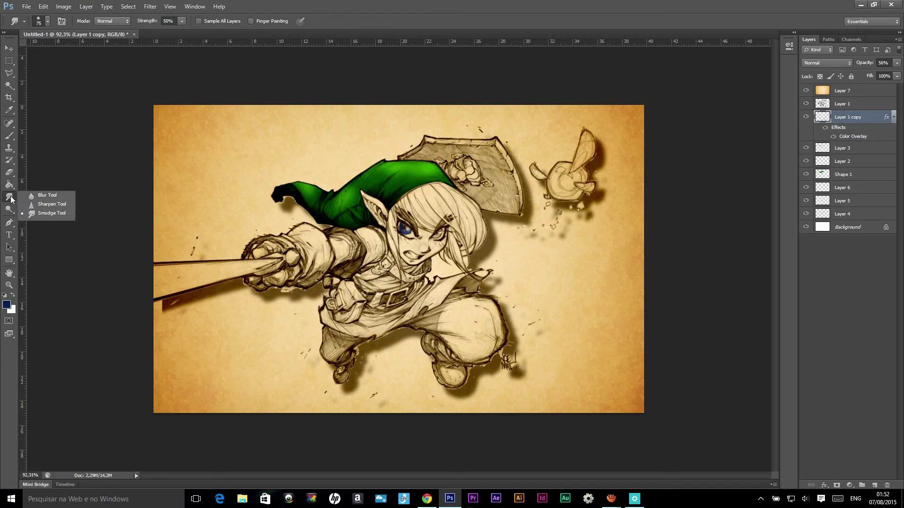
pyautogui.click(74, 214)
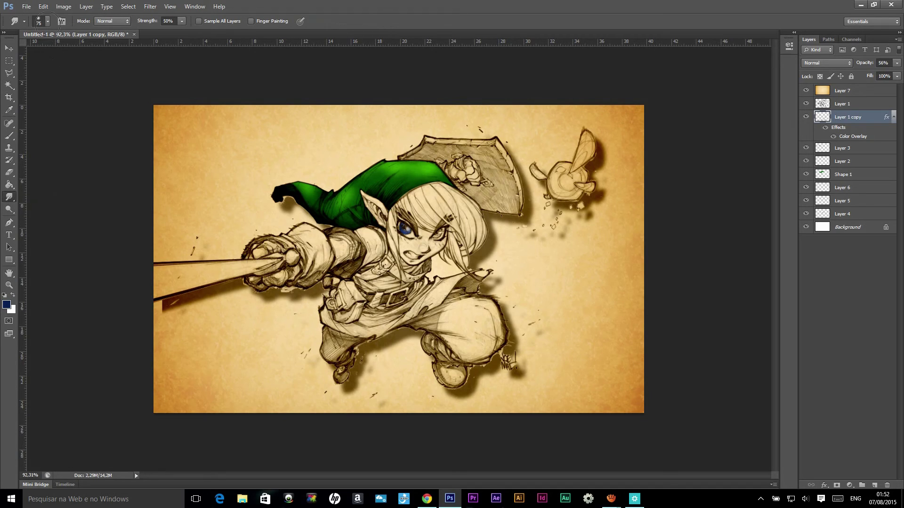
pyautogui.click(48, 21)
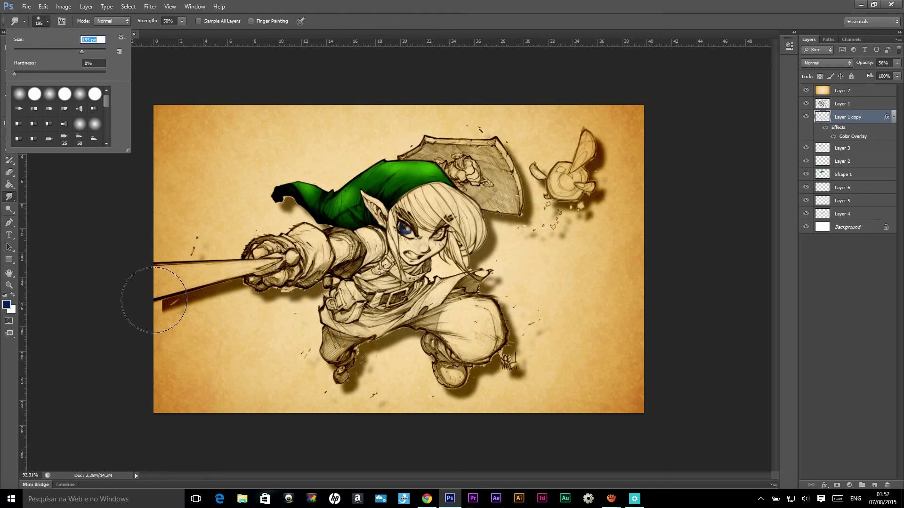
pyautogui.press('Return')
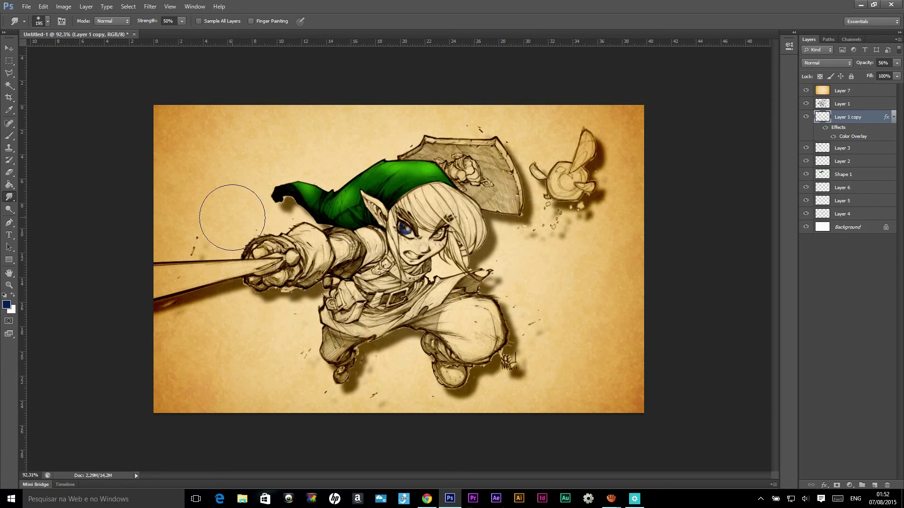
pyautogui.click(842, 104)
pyautogui.moveTo(398, 217); pyautogui.dragTo(462, 187)
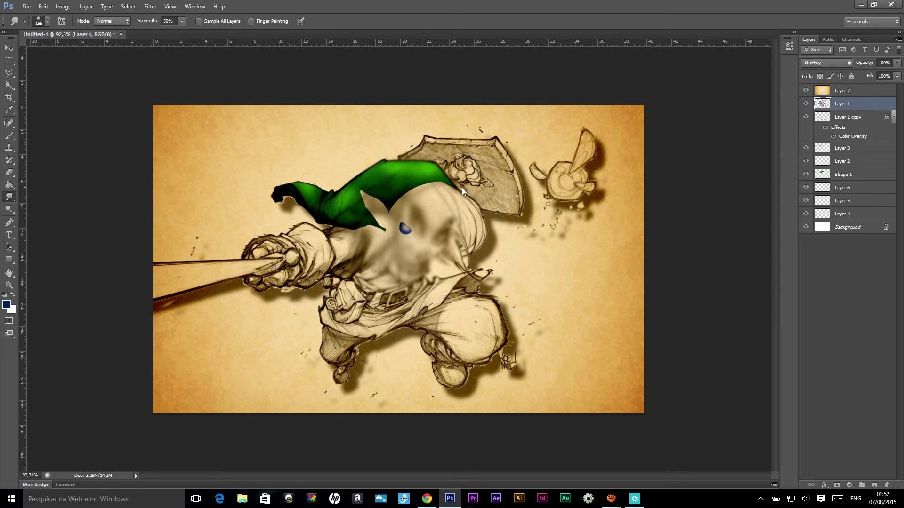
pyautogui.hotkey('ctrl', 'z')
# - Zoom in and out over the unchanged sketch to inspect it
pyautogui.scroll(-3, 154, 237)
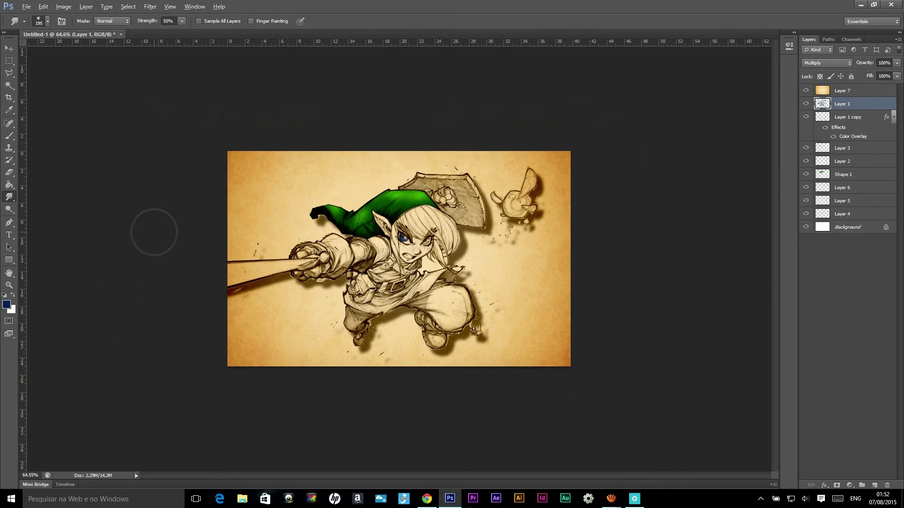
pyautogui.scroll(-2, 154, 235)
pyautogui.scroll(-2, 207, 215)
pyautogui.scroll(4, 429, 180)
pyautogui.scroll(2, 428, 180)
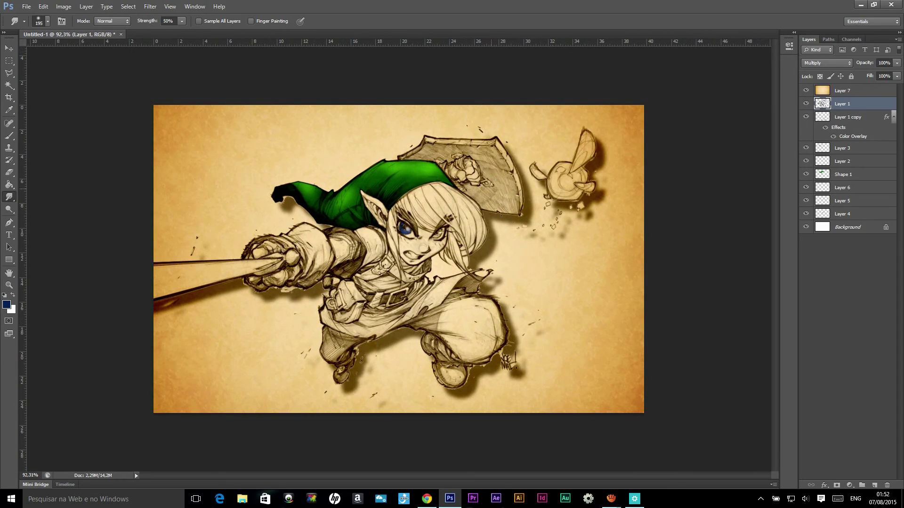
pyautogui.scroll(-2, 442, 176)
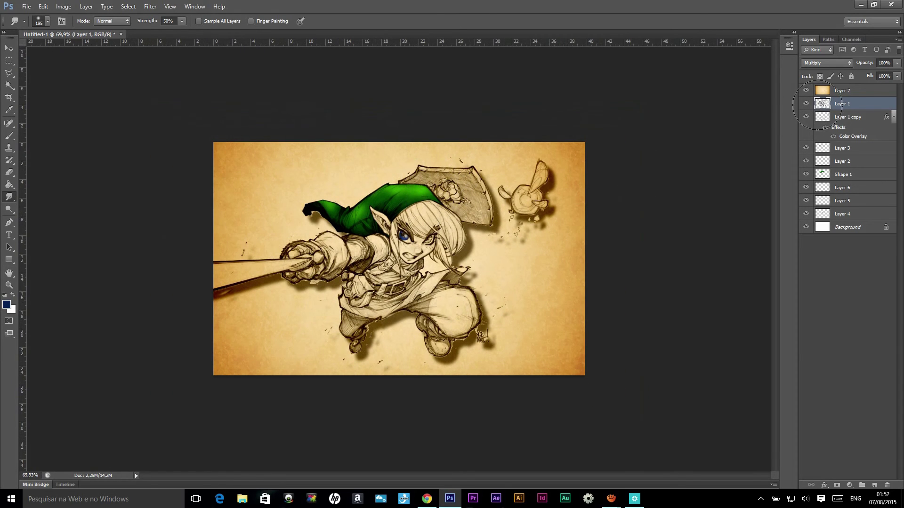
pyautogui.press('alt')
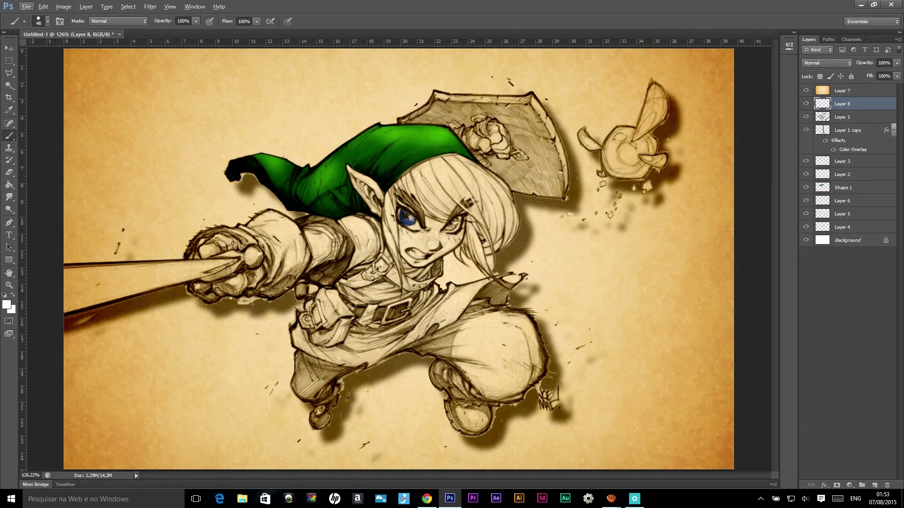
# - Draw a light grey blade-shadow shape over the sword with the Pen tool
pyautogui.click(842, 161)
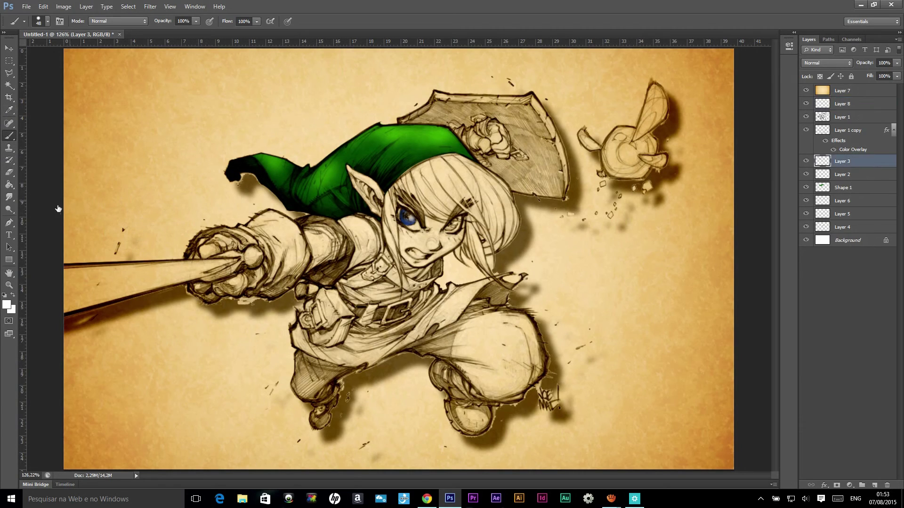
pyautogui.click(9, 222)
pyautogui.click(11, 304)
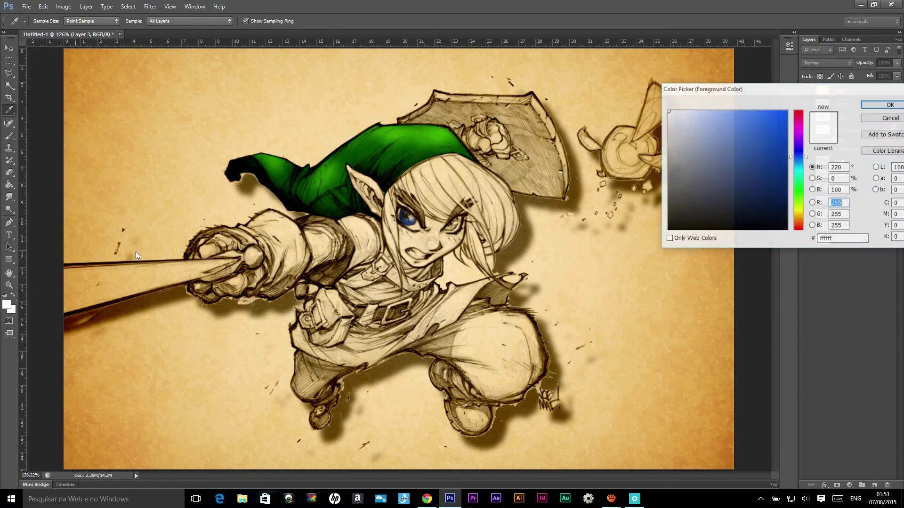
pyautogui.click(668, 150)
pyautogui.click(889, 104)
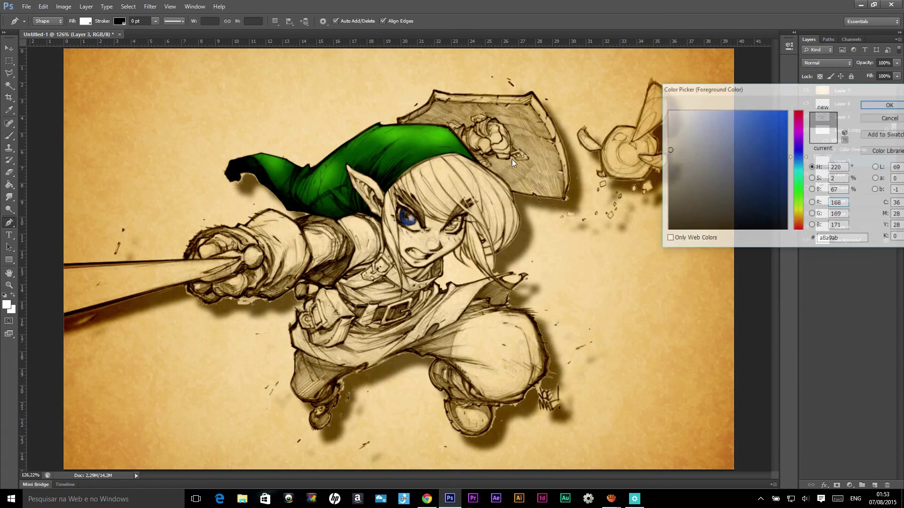
pyautogui.click(59, 263)
pyautogui.click(240, 259)
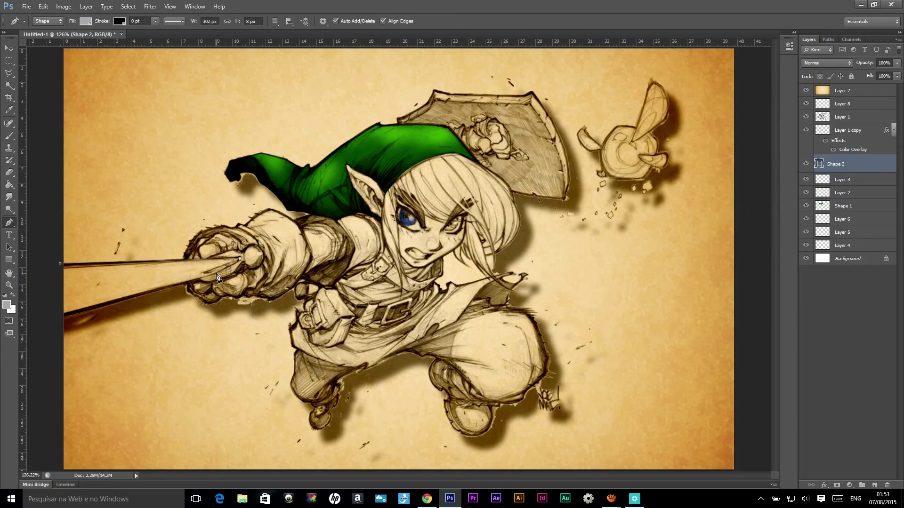
pyautogui.click(58, 315)
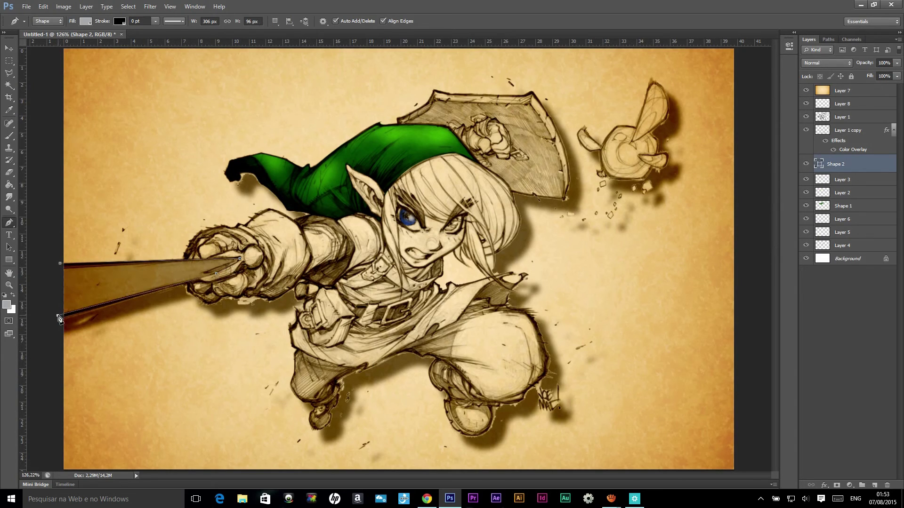
# - Rasterize Shape 2 and add a new empty Layer 9 above it
pyautogui.rightClick(854, 168)
pyautogui.click(855, 236)
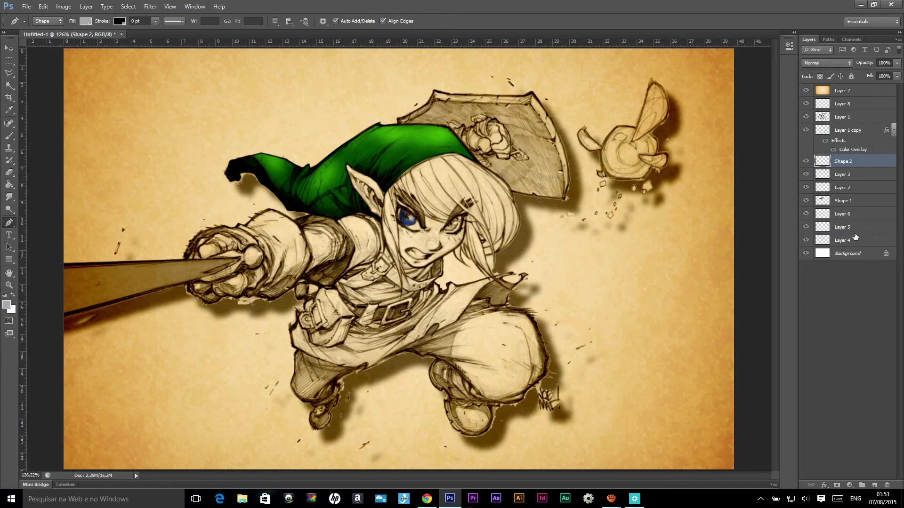
pyautogui.click(874, 485)
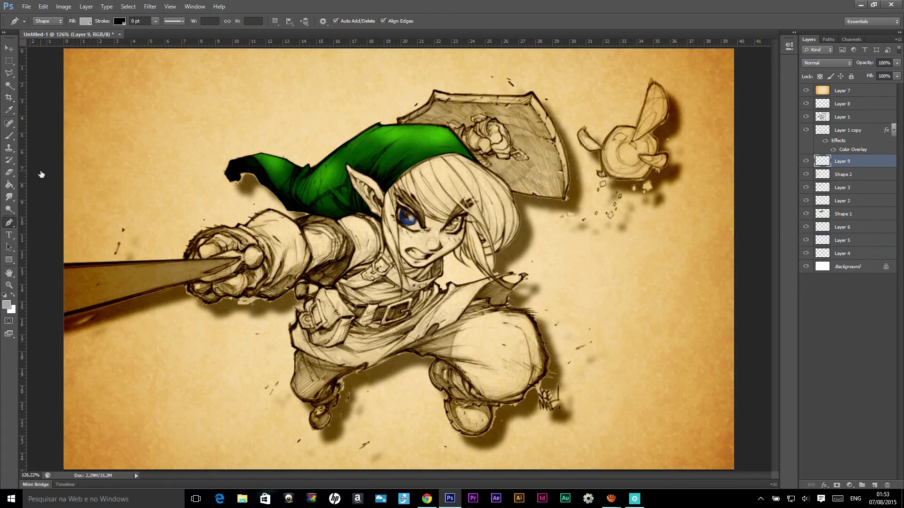
# - Paint light brush strokes along the sword's edge on Layer 9
pyautogui.click(9, 136)
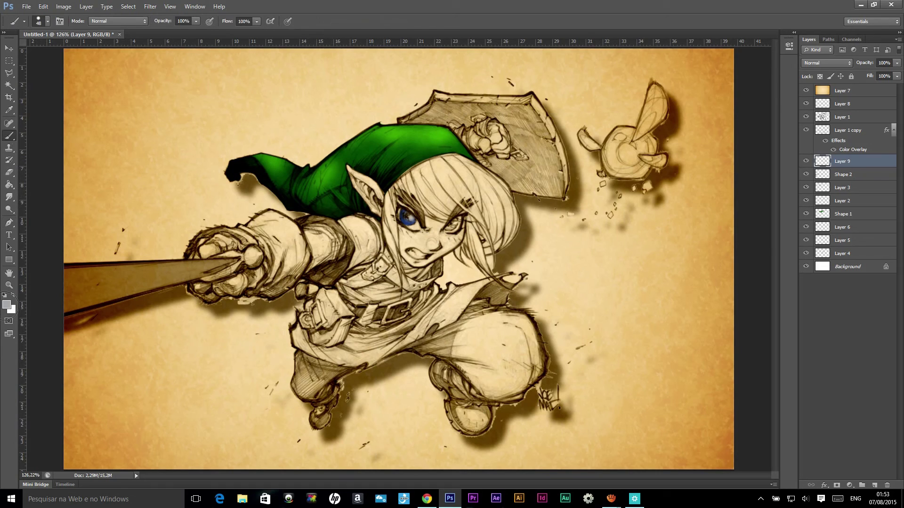
pyautogui.click(7, 304)
pyautogui.click(886, 106)
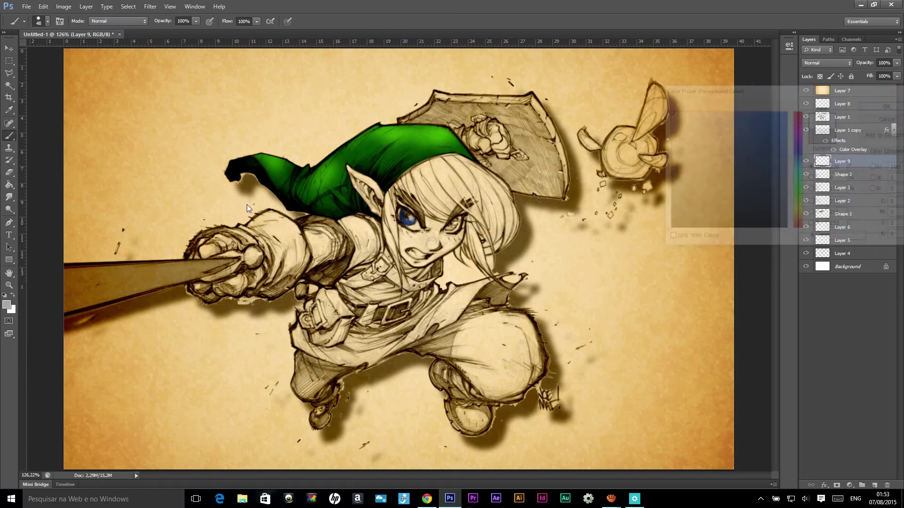
pyautogui.moveTo(71, 266); pyautogui.dragTo(107, 261)
pyautogui.moveTo(62, 280); pyautogui.dragTo(138, 249)
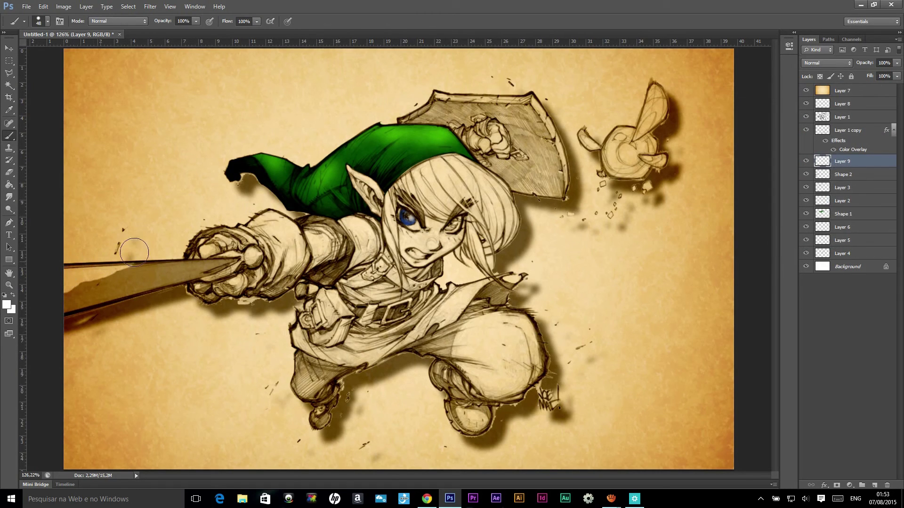
# - Paint a thick near-black (0c0d0f) stroke across the blade and compare layer visibility
pyautogui.click(7, 304)
pyautogui.click(695, 223)
pyautogui.click(891, 104)
pyautogui.moveTo(233, 280)
pyautogui.mouseDown()
pyautogui.moveTo(176, 296)
pyautogui.moveTo(233, 286)
pyautogui.mouseUp()
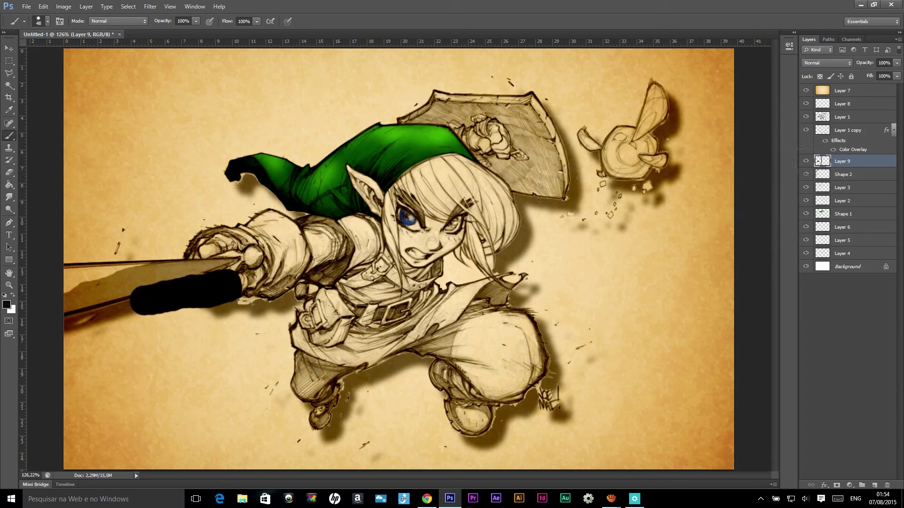
pyautogui.click(805, 161)
pyautogui.click(806, 174)
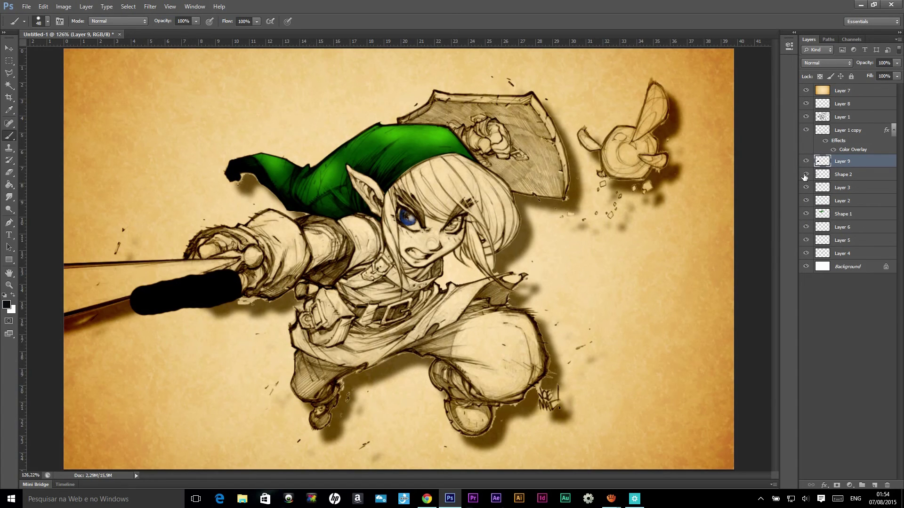
pyautogui.click(805, 161)
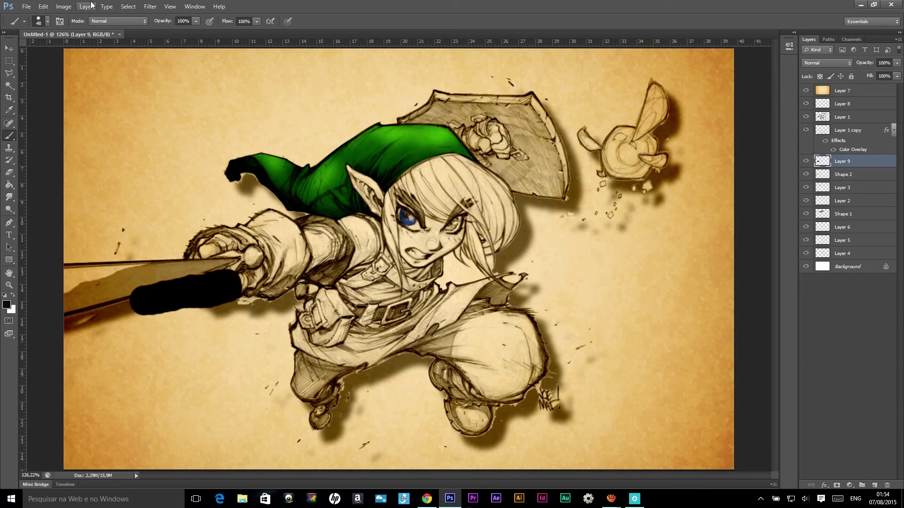
# - Blur the stroke with a 31,9 px Gaussian Blur, then Magic Wand-select outside the blade
pyautogui.click(150, 6)
pyautogui.moveTo(159, 101)
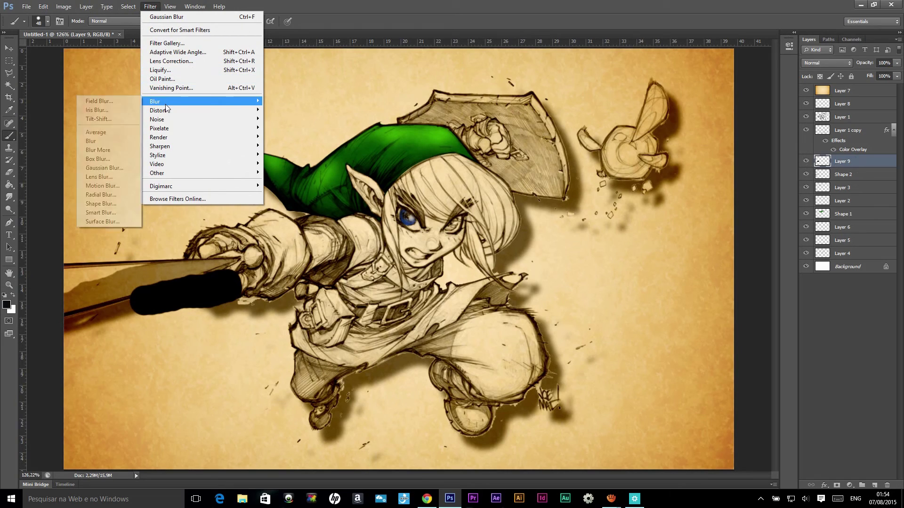
pyautogui.click(102, 168)
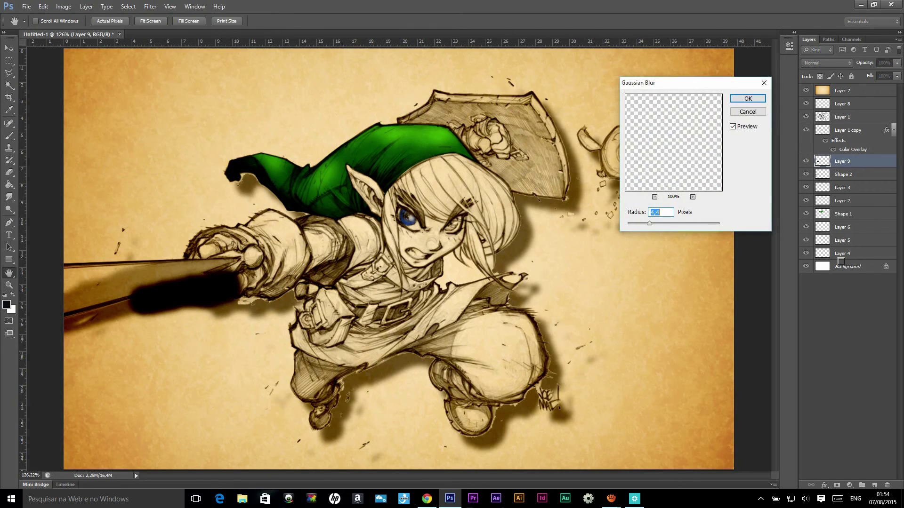
pyautogui.moveTo(680, 223); pyautogui.dragTo(671, 222)
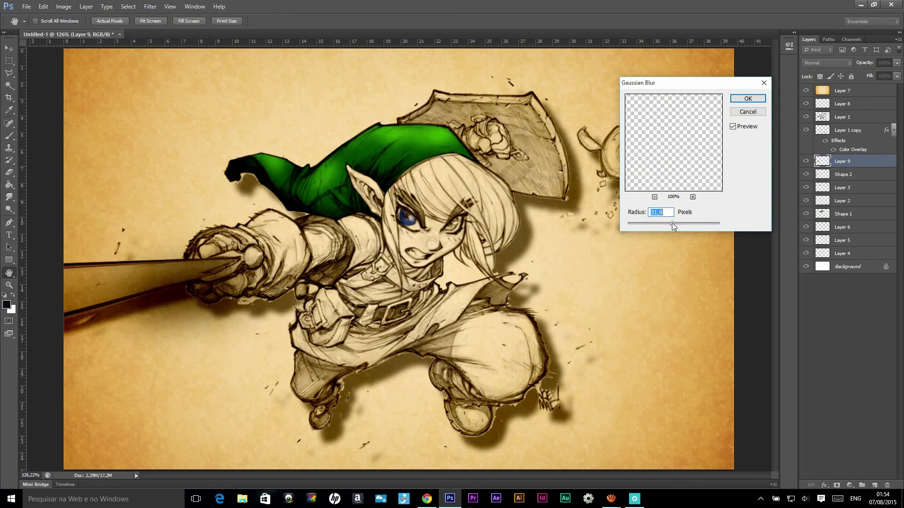
pyautogui.click(764, 100)
pyautogui.click(806, 175)
pyautogui.click(844, 175)
pyautogui.press('w')
pyautogui.click(155, 113)
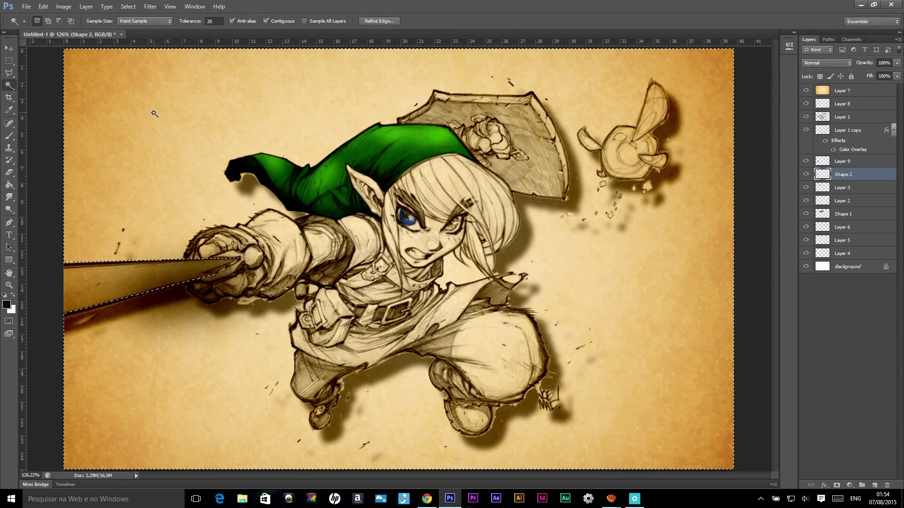
# - Clear the blur spilling outside the blade on Layer 9, deselect, and toggle the layer to check
pyautogui.click(875, 165)
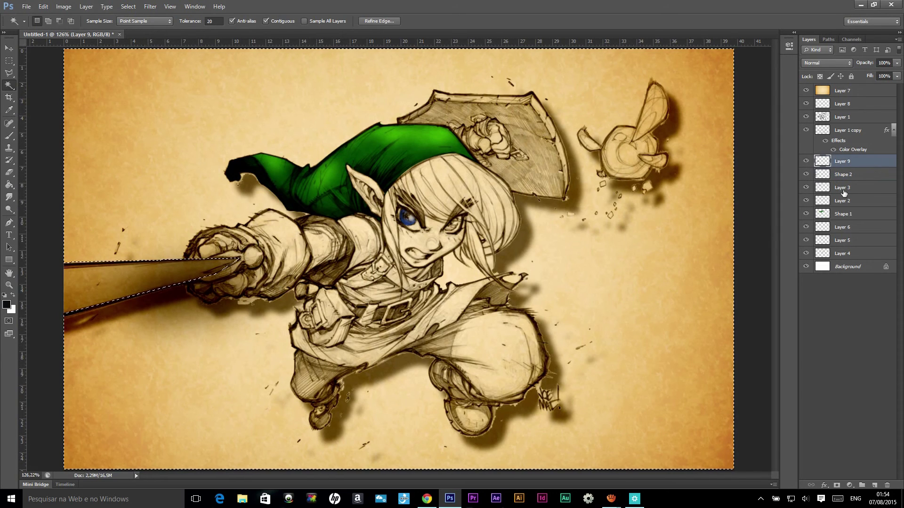
pyautogui.press('Delete')
pyautogui.hotkey('ctrl', 'd')
pyautogui.click(806, 161)
# - Scroll around the illustration to inspect the shaded sword blade
pyautogui.scroll(-5, 377, 246)
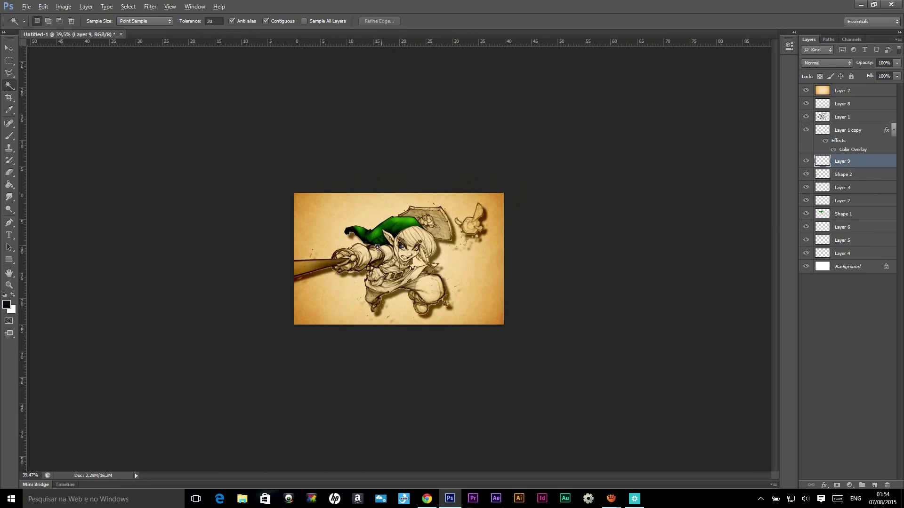
pyautogui.scroll(2, 377, 247)
pyautogui.scroll(2, 415, 236)
pyautogui.scroll(2, 451, 225)
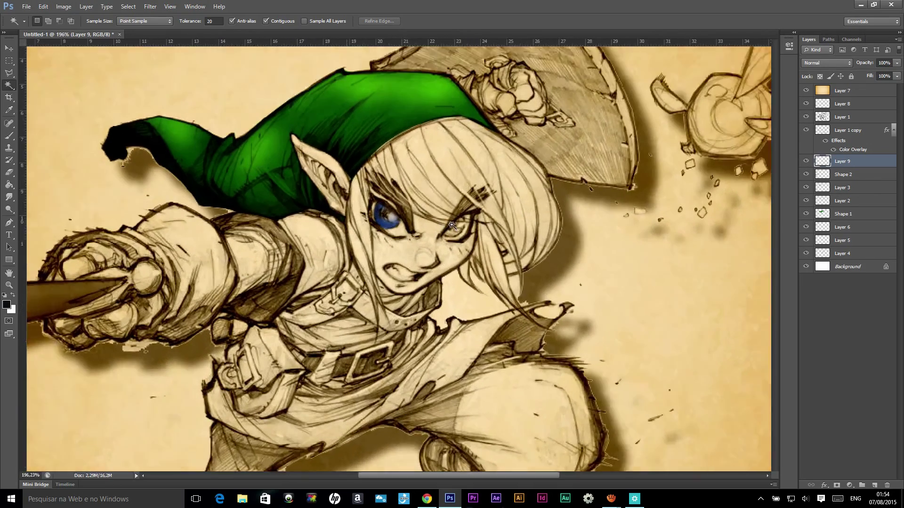
pyautogui.scroll(-1, 377, 240)
pyautogui.scroll(-1, 333, 298)
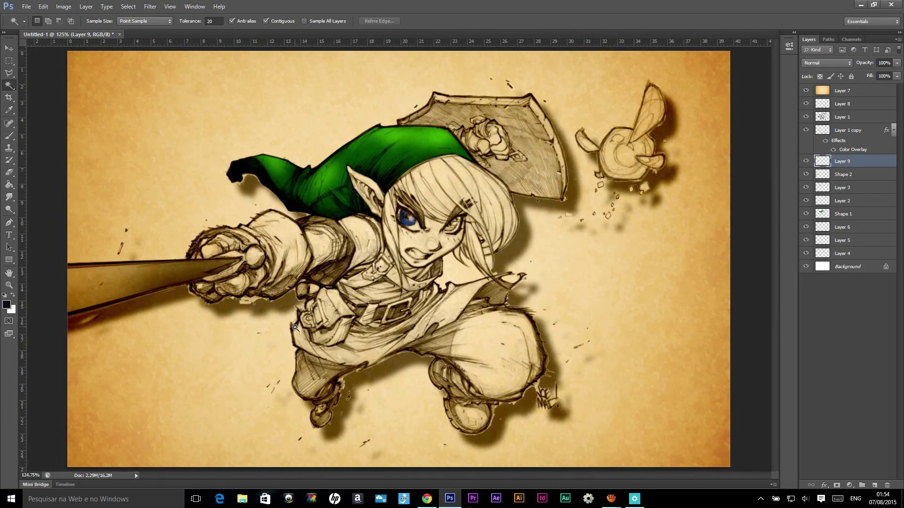
pyautogui.scroll(-1, 330, 297)
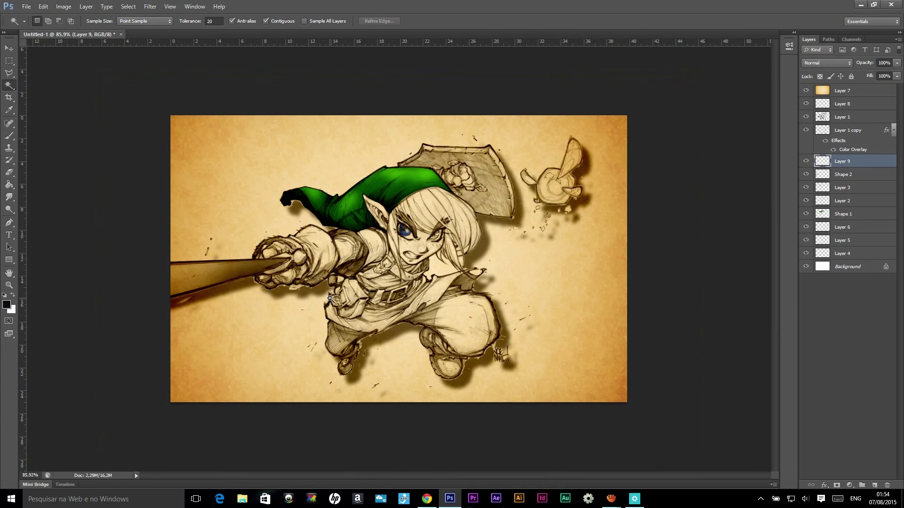
pyautogui.scroll(1, 386, 258)
pyautogui.scroll(1, 377, 240)
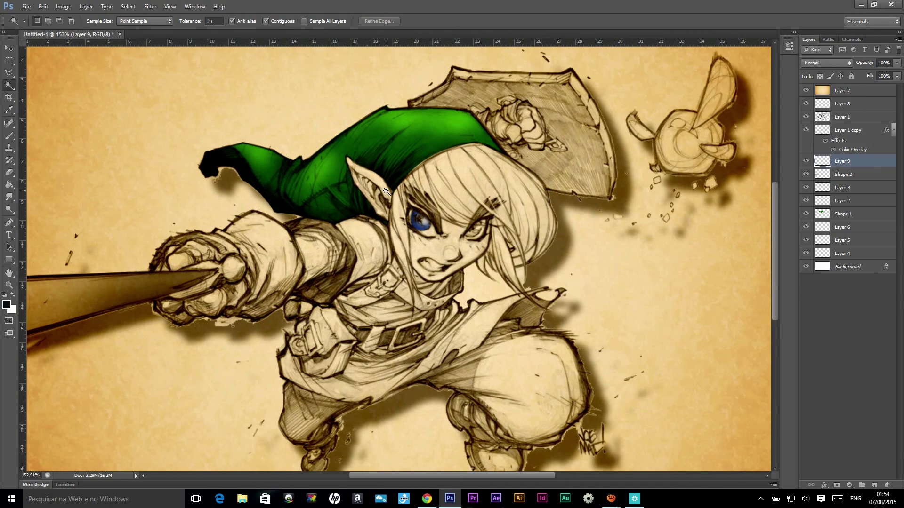
pyautogui.scroll(-1, 386, 191)
pyautogui.scroll(-1, 386, 191)
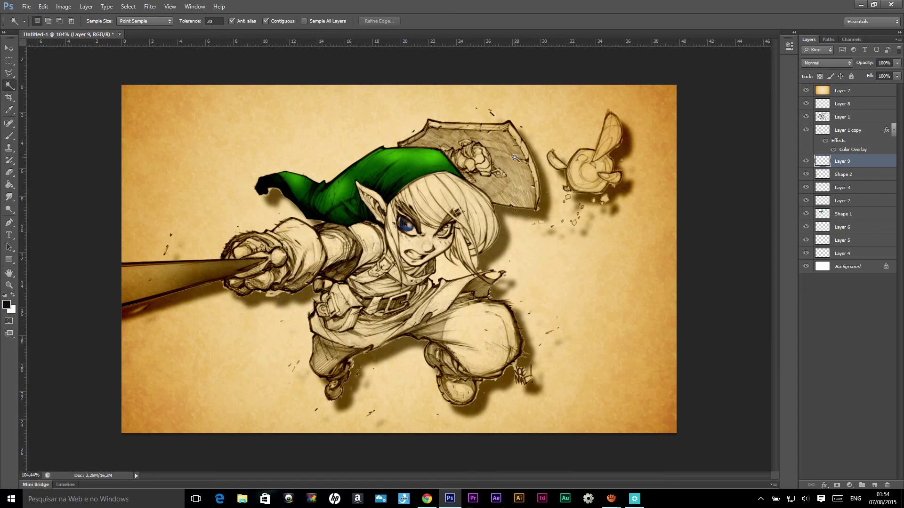
pyautogui.scroll(1, 260, 289)
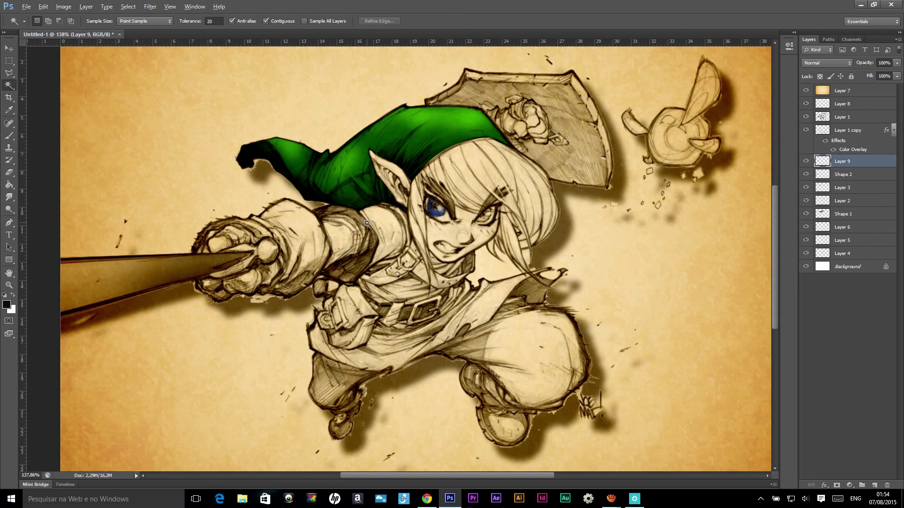
pyautogui.scroll(-1, 368, 223)
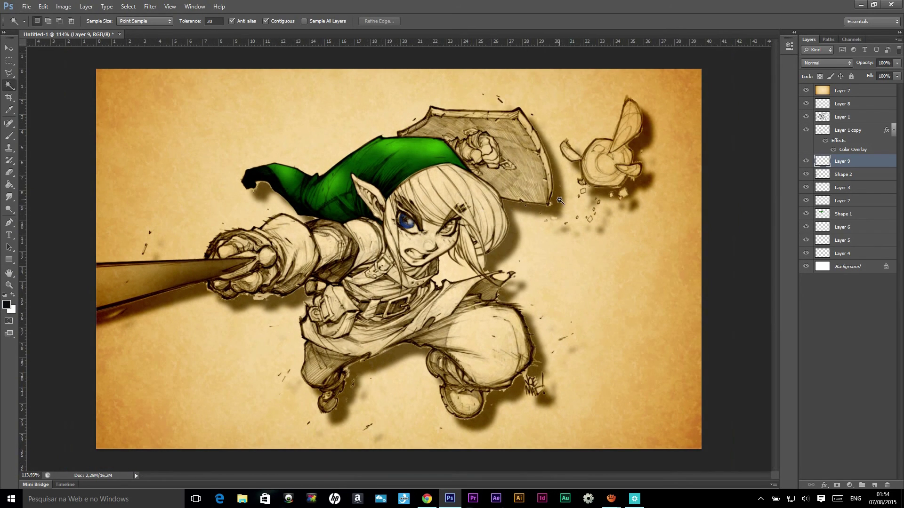
pyautogui.scroll(1, 560, 201)
pyautogui.scroll(2, 530, 196)
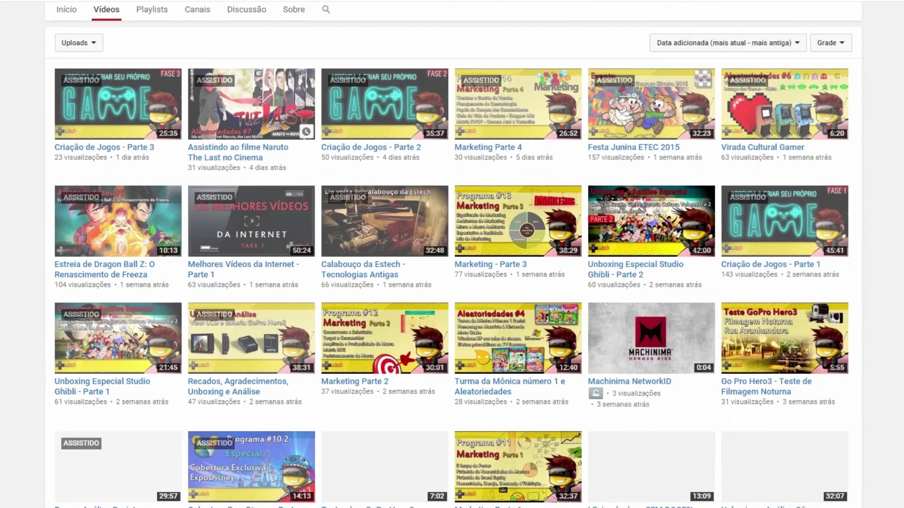
# - Load more of the Estech channel's videos with Carregar mais
pyautogui.scroll(-2, 452, 254)
pyautogui.scroll(-3, 452, 255)
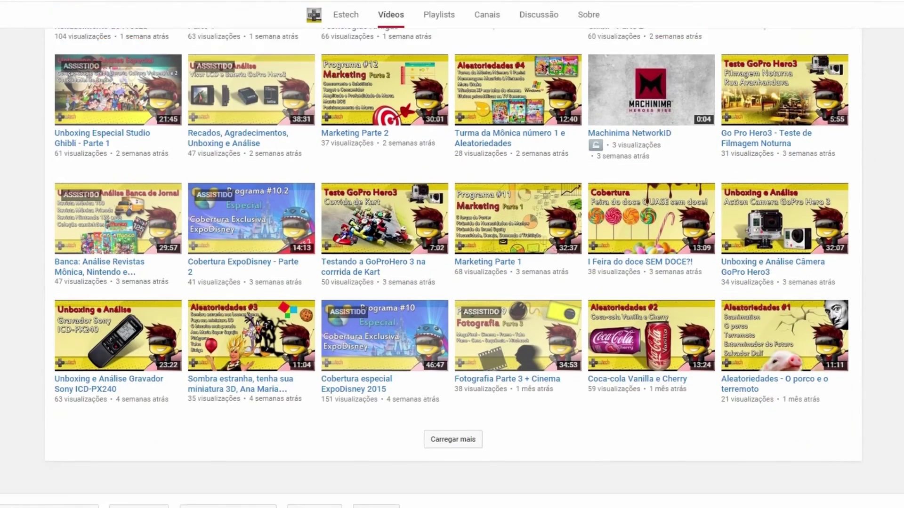
pyautogui.click(458, 428)
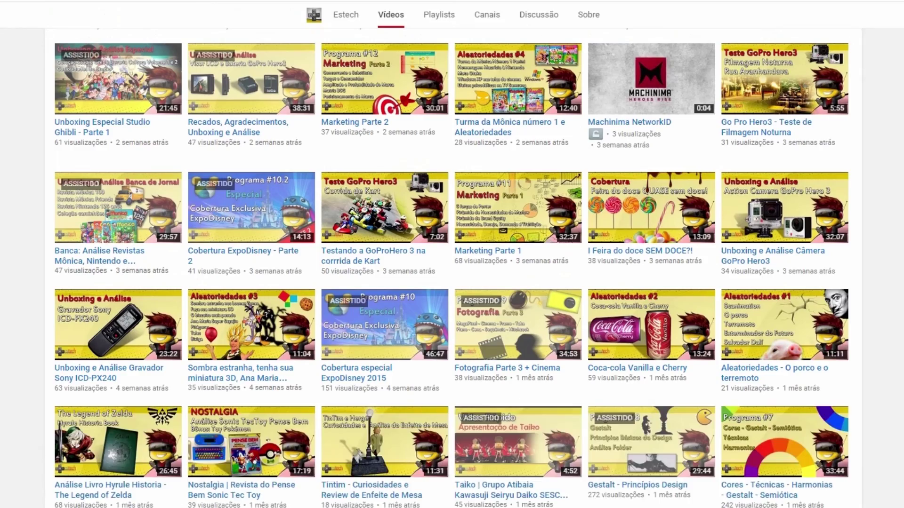
pyautogui.scroll(-3, 451, 269)
pyautogui.scroll(-6, 452, 268)
# - Return to the top and show the Estech channel's Playlists page
pyautogui.scroll(4, 451, 268)
pyautogui.scroll(6, 337, 236)
pyautogui.scroll(6, 337, 236)
pyautogui.scroll(2, 337, 236)
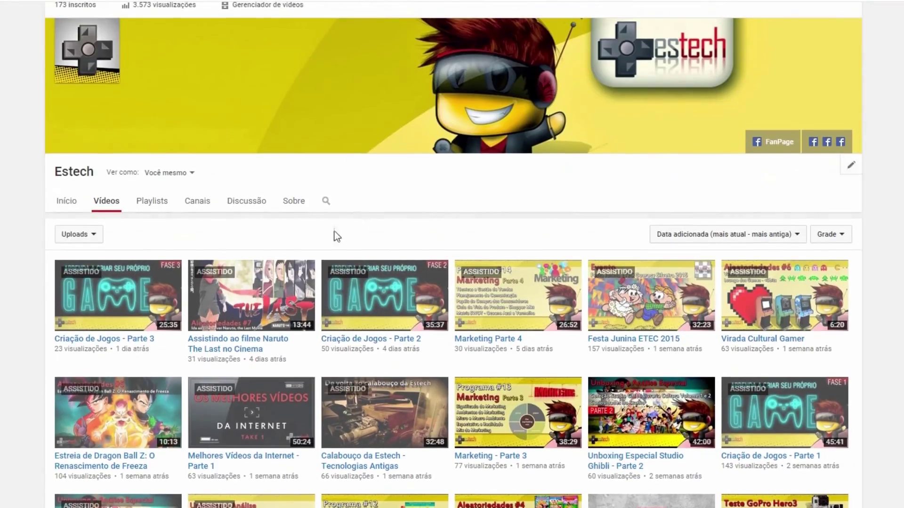
pyautogui.click(146, 204)
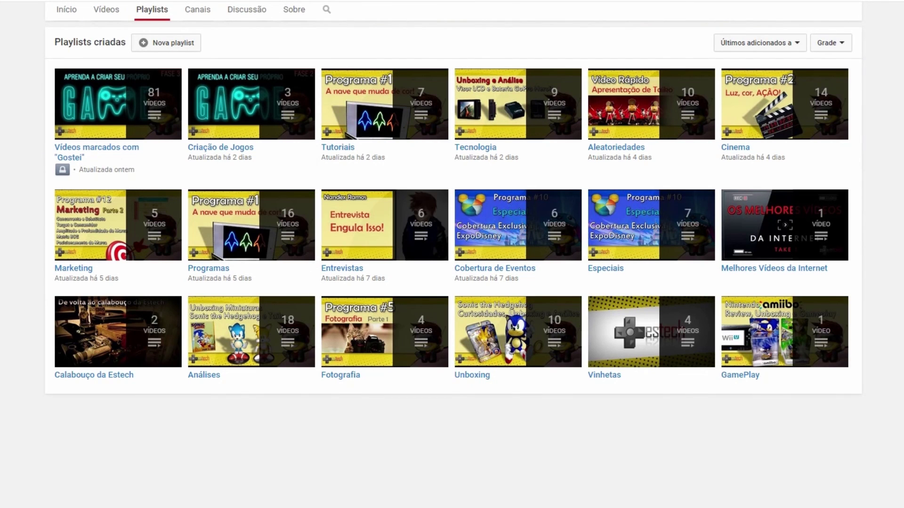
# - Show the Compartilhar options for the Naruto The Last post on Estech's Facebook page
pyautogui.scroll(-3, 518, 263)
pyautogui.scroll(-3, 518, 264)
pyautogui.scroll(-2, 419, 264)
pyautogui.scroll(-1, 419, 263)
pyautogui.scroll(-2, 418, 263)
pyautogui.scroll(-2, 419, 264)
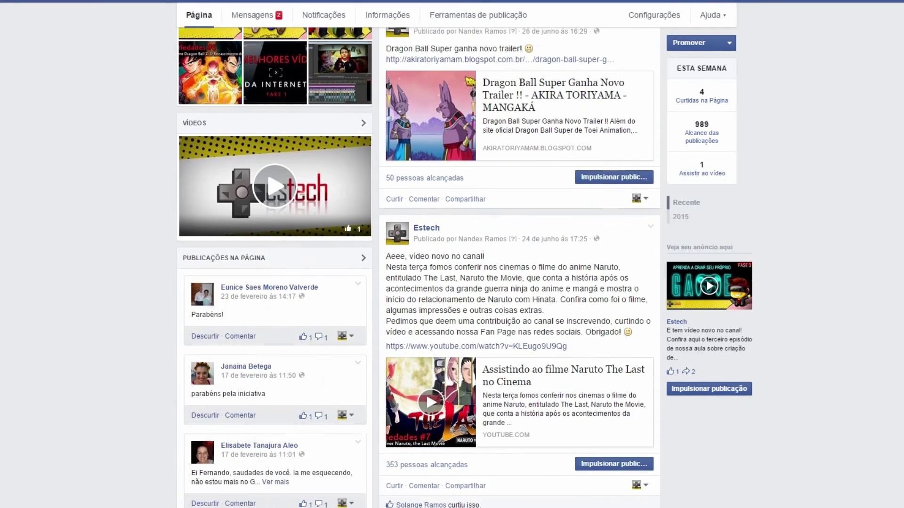
pyautogui.scroll(-2, 791, 394)
pyautogui.click(472, 411)
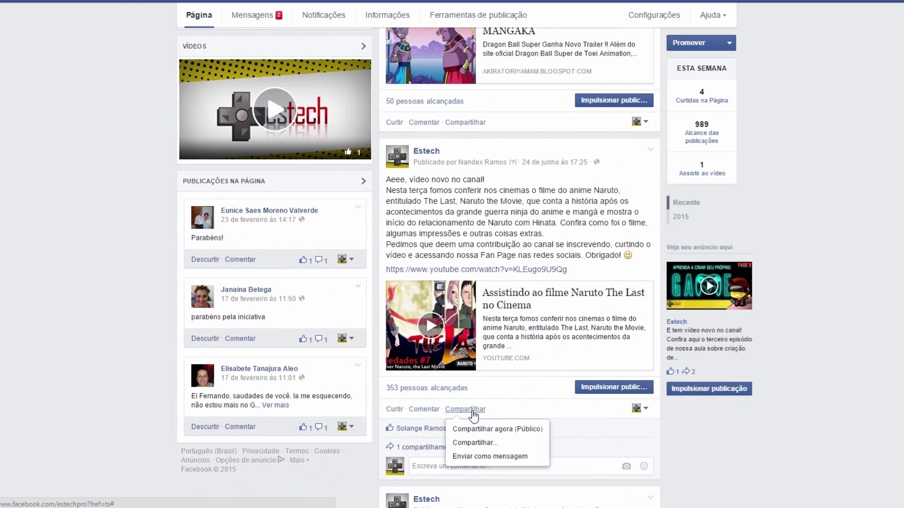